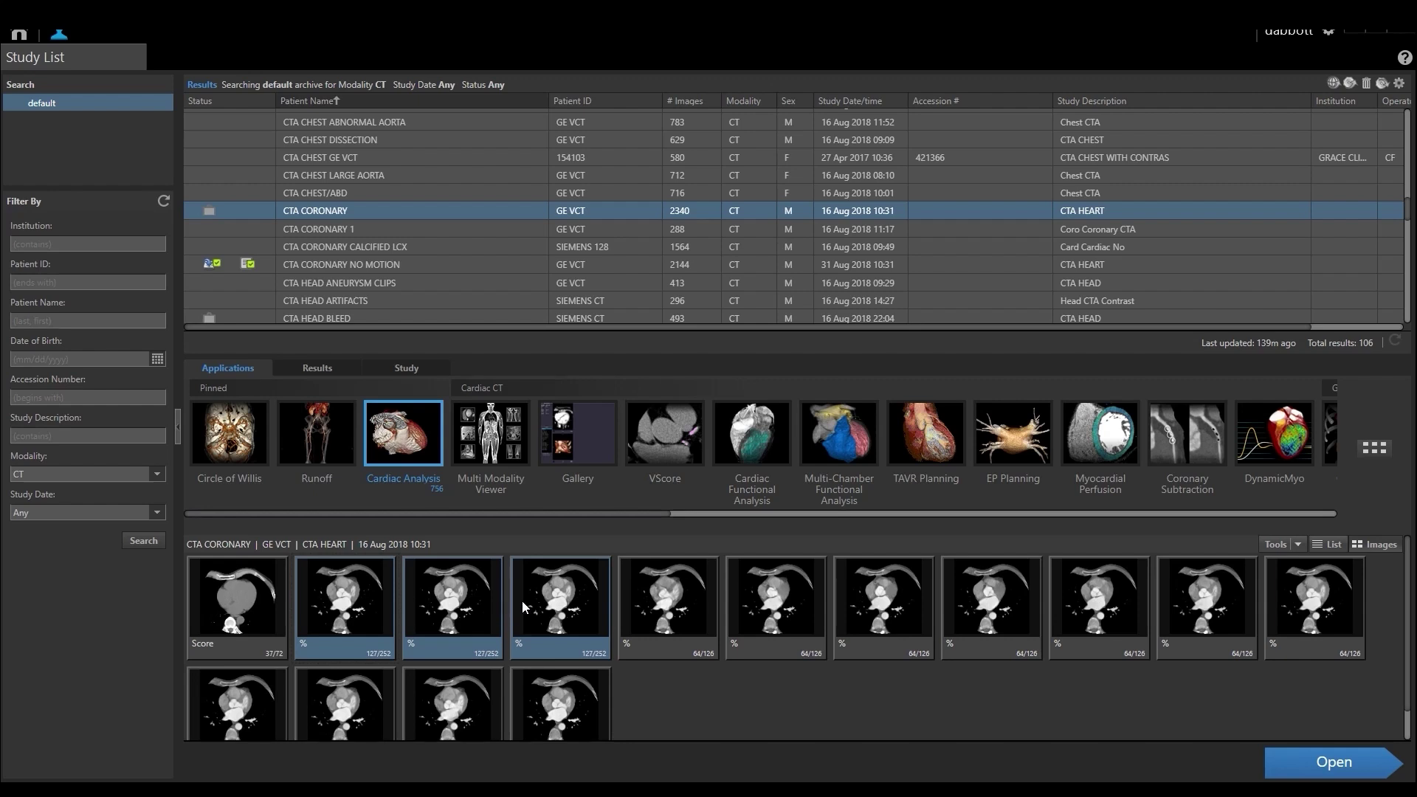
Step: Open the three selected multiphase coronary CTA series in Cardiac Analysis
left_click(1366, 767)
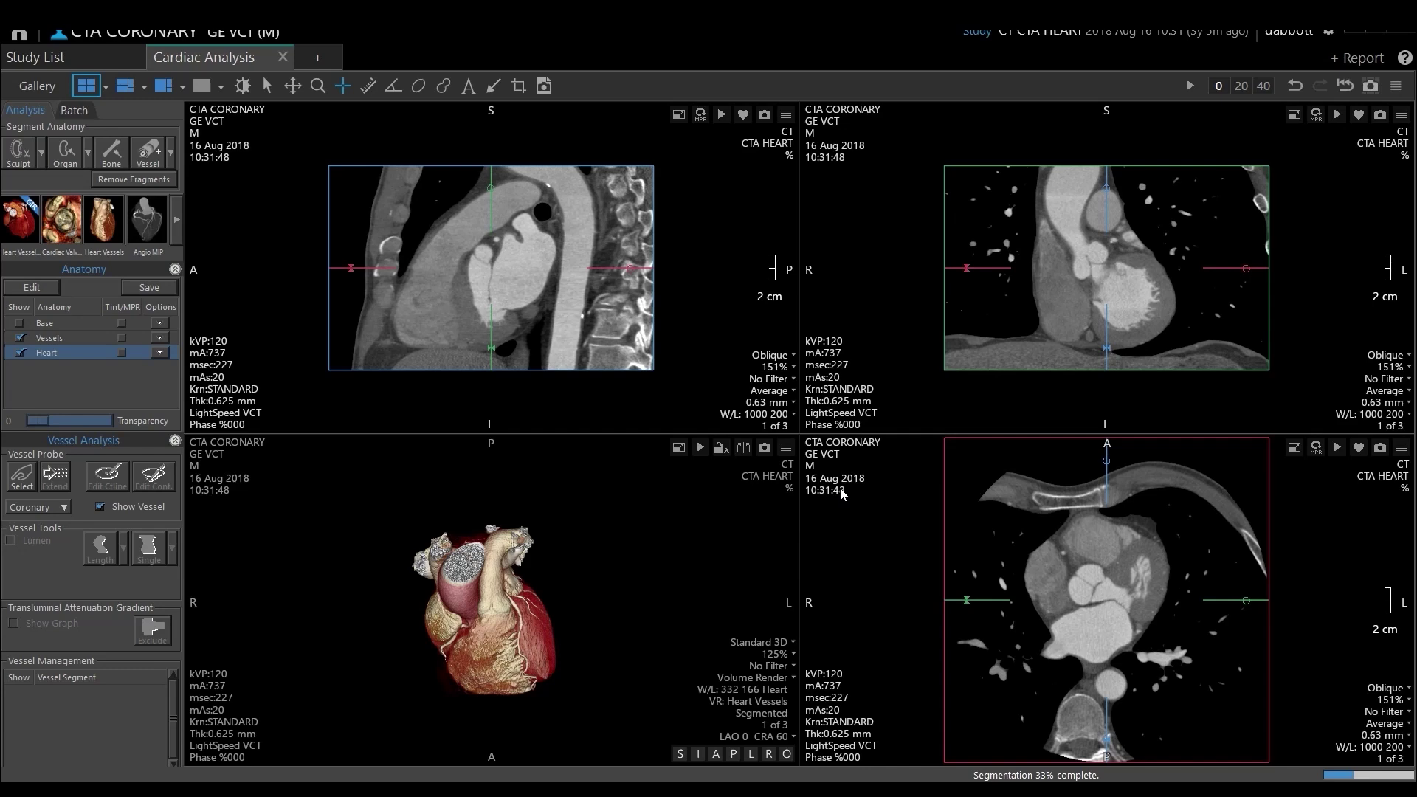
left_click(842, 493)
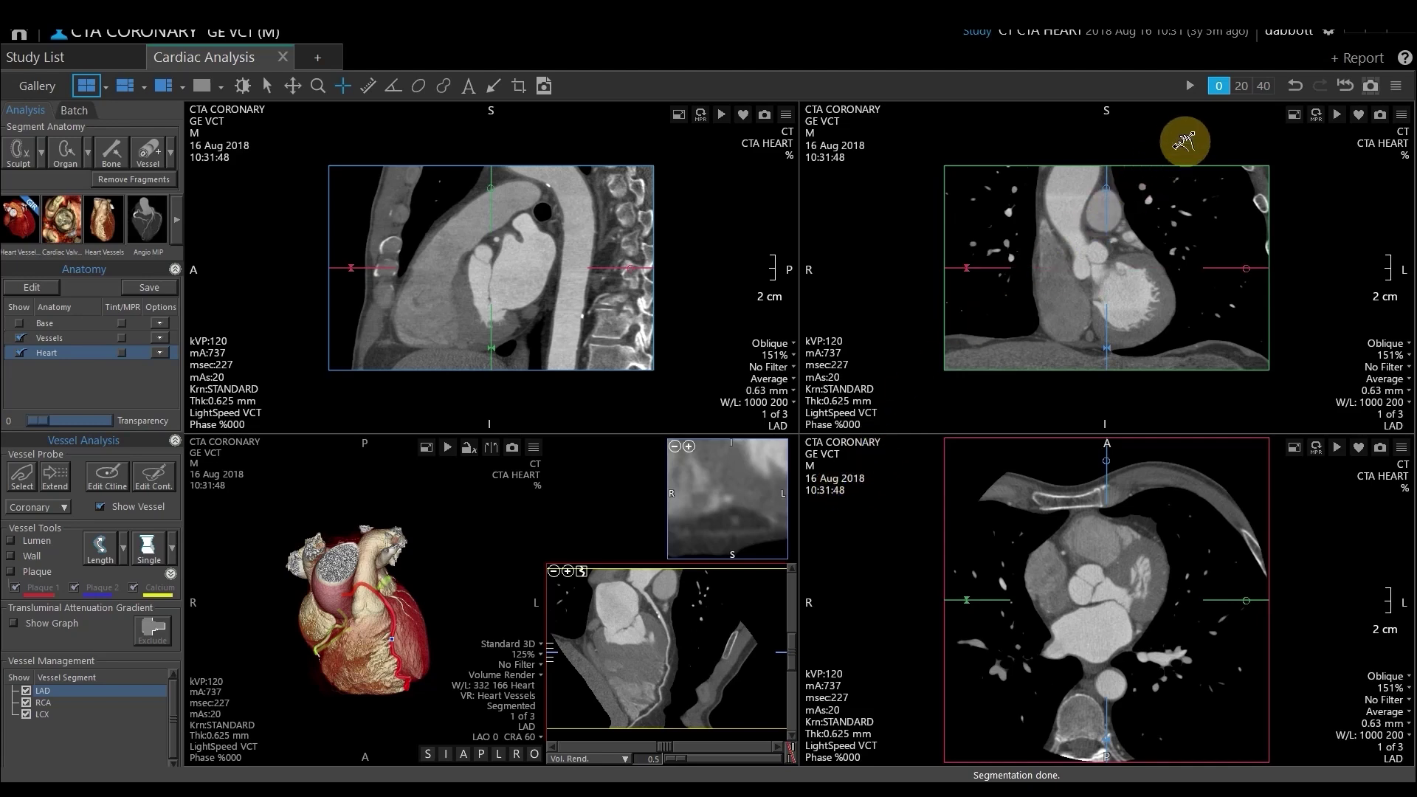
Step: Compare the 0, 20 and 40 percent cardiac phases, then leave the 20 percent phase displayed
left_click(1245, 88)
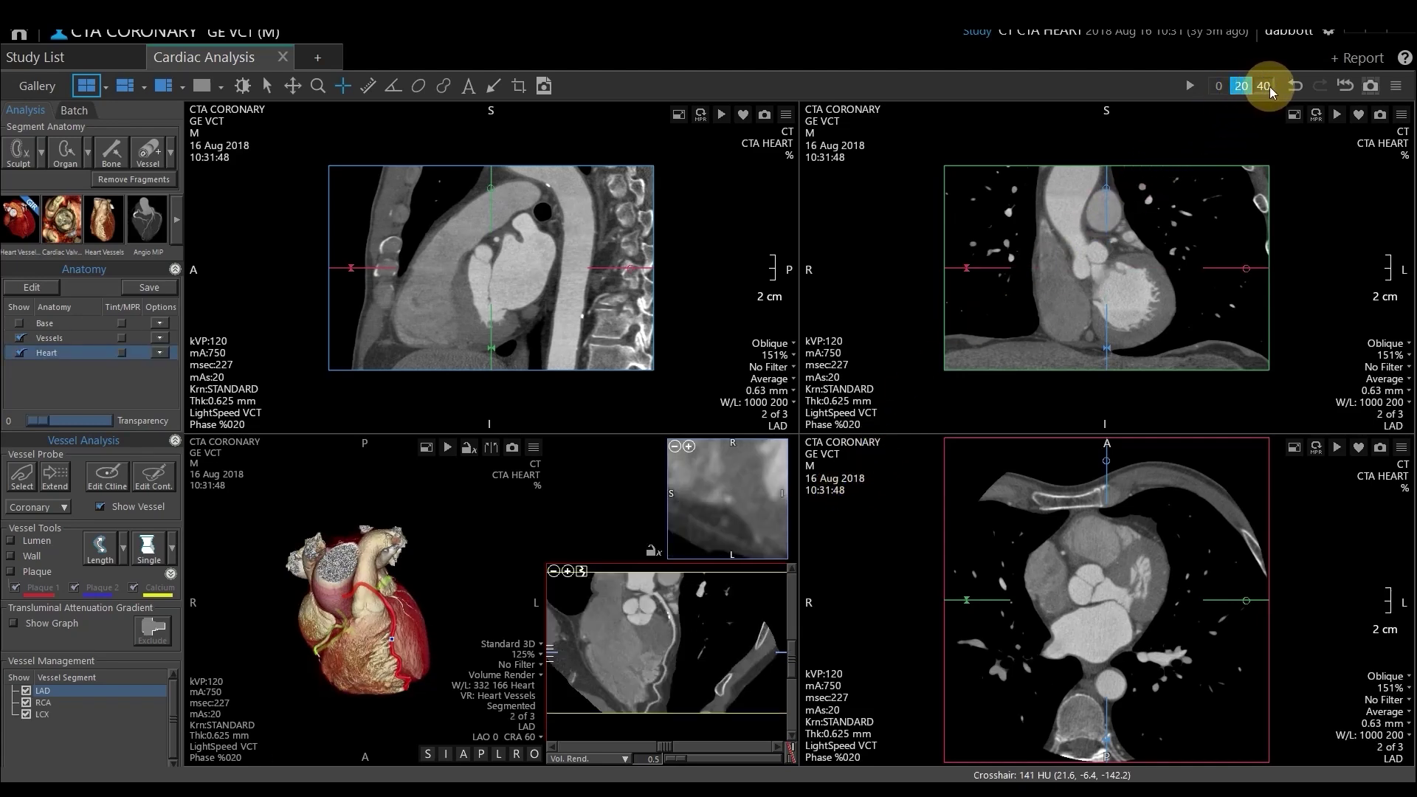
left_click(1265, 86)
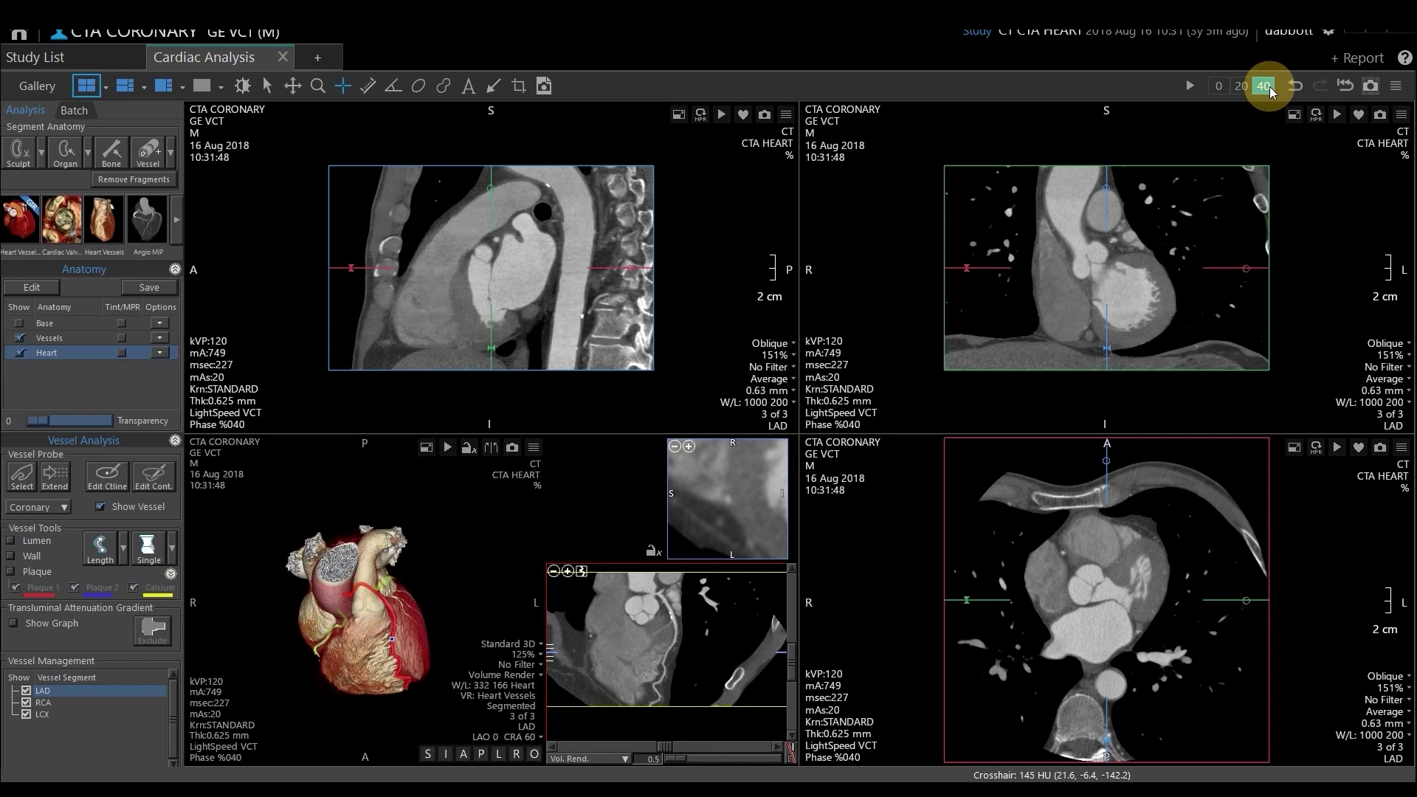
left_click(1248, 87)
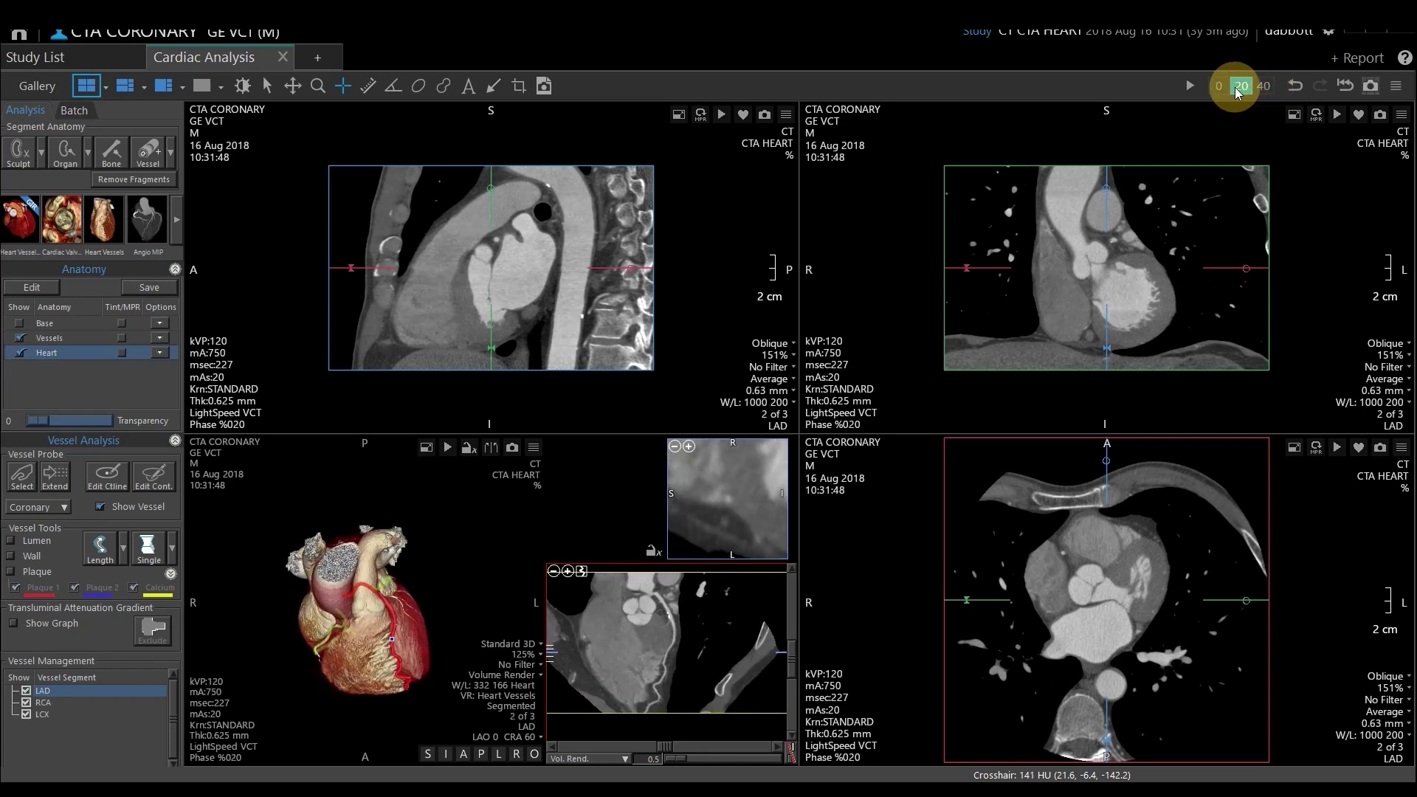
left_click(1225, 87)
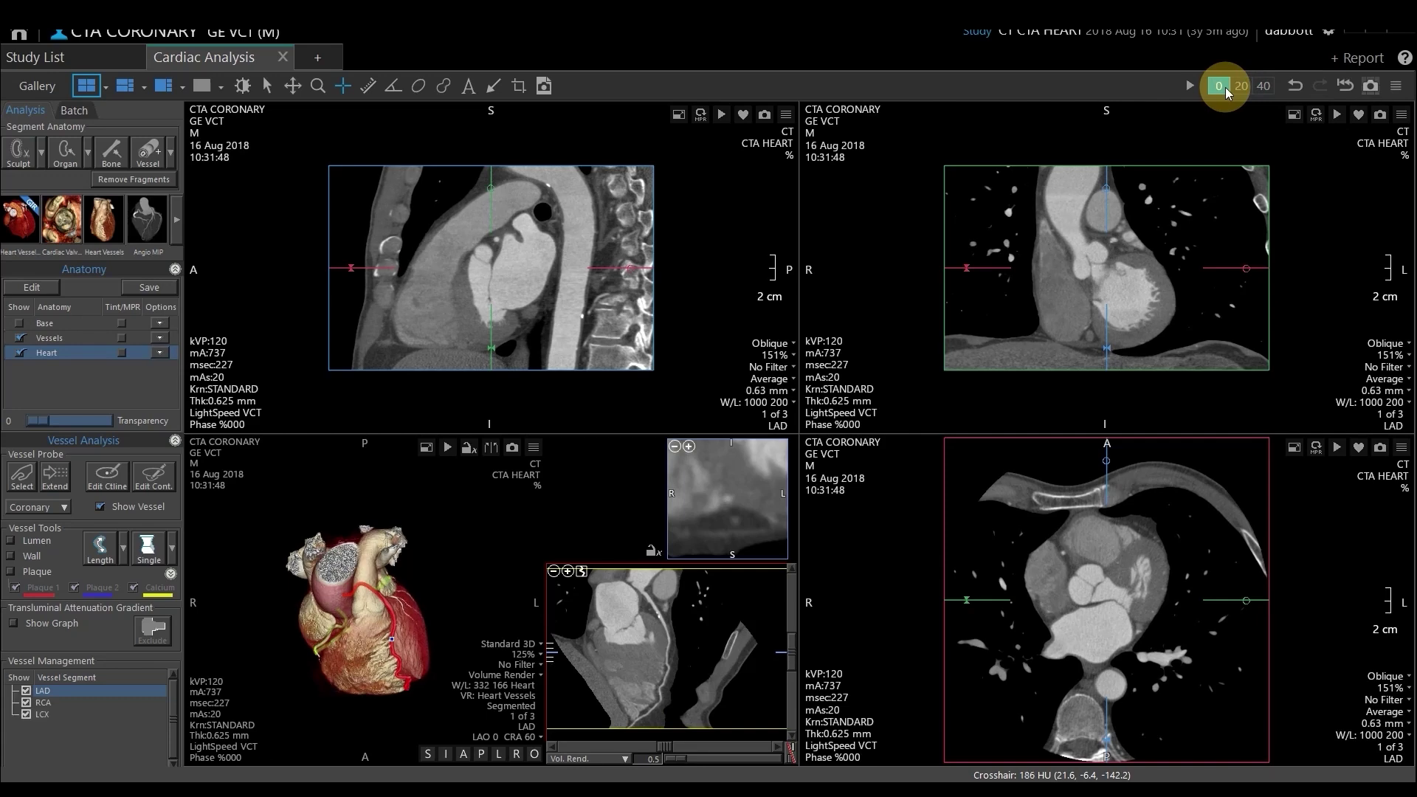
left_click(1236, 89)
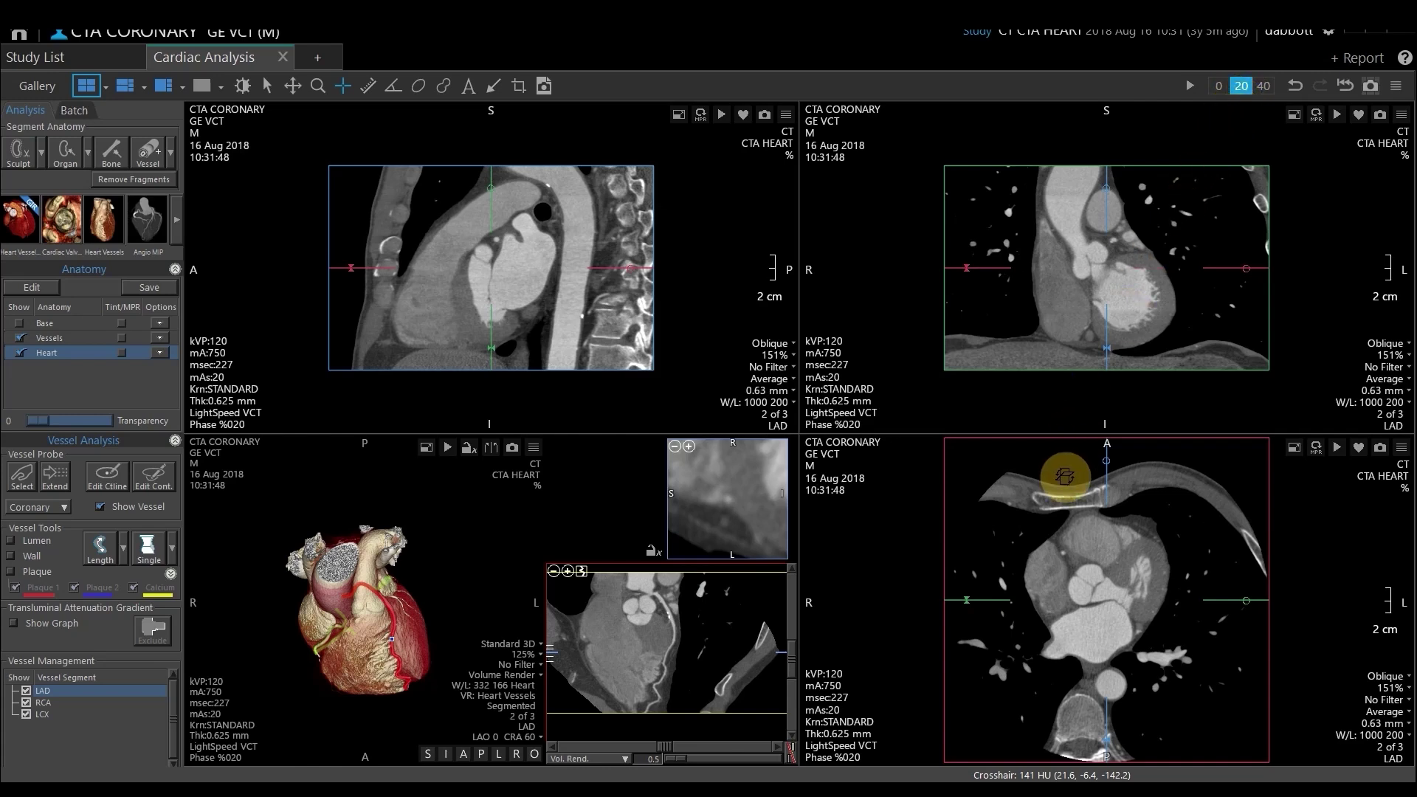
Step: Inspect a higher axial slice, then show the axial image beside an enlarged curved view of the LAD and adjust its rotation
left_click_drag(1149, 538, 1132, 491)
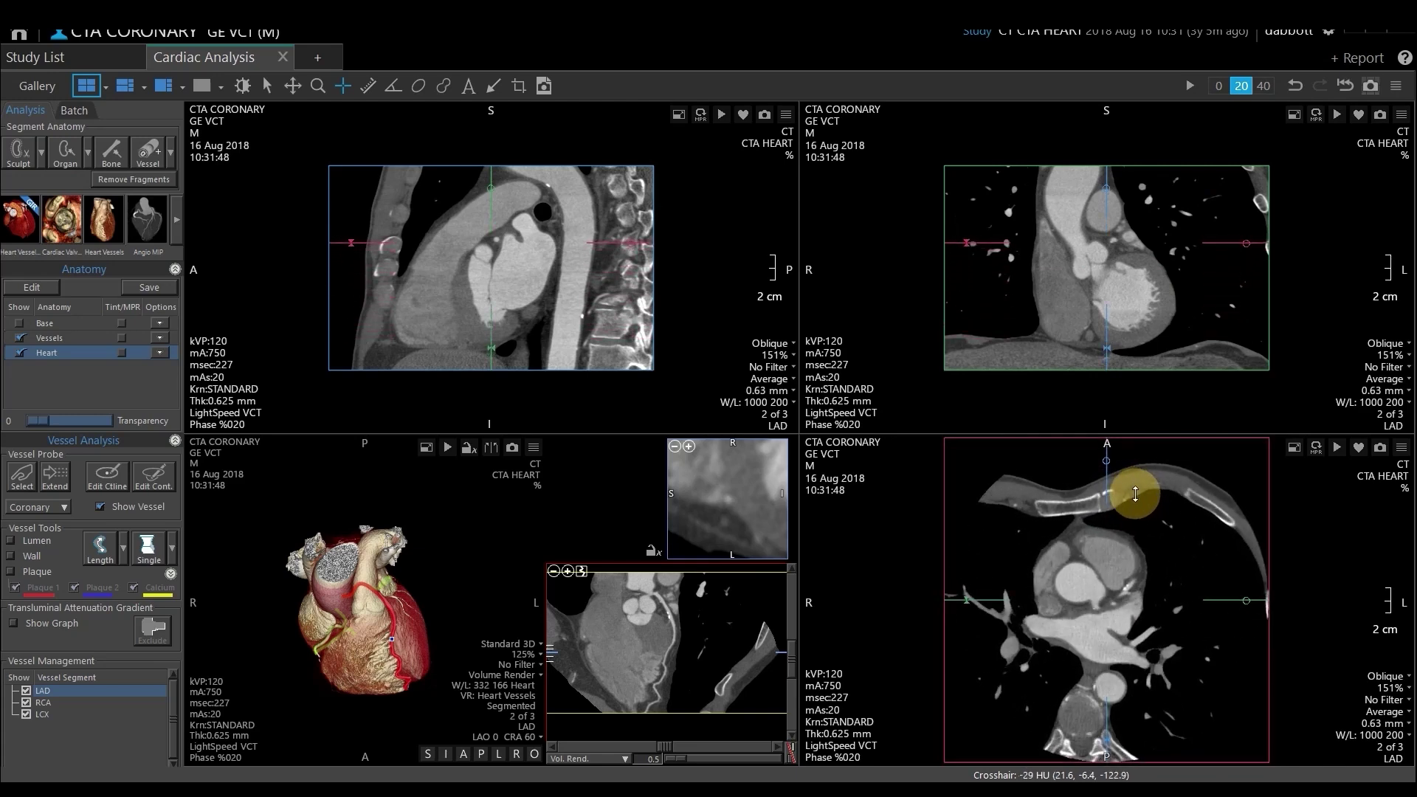
double_click(907, 529)
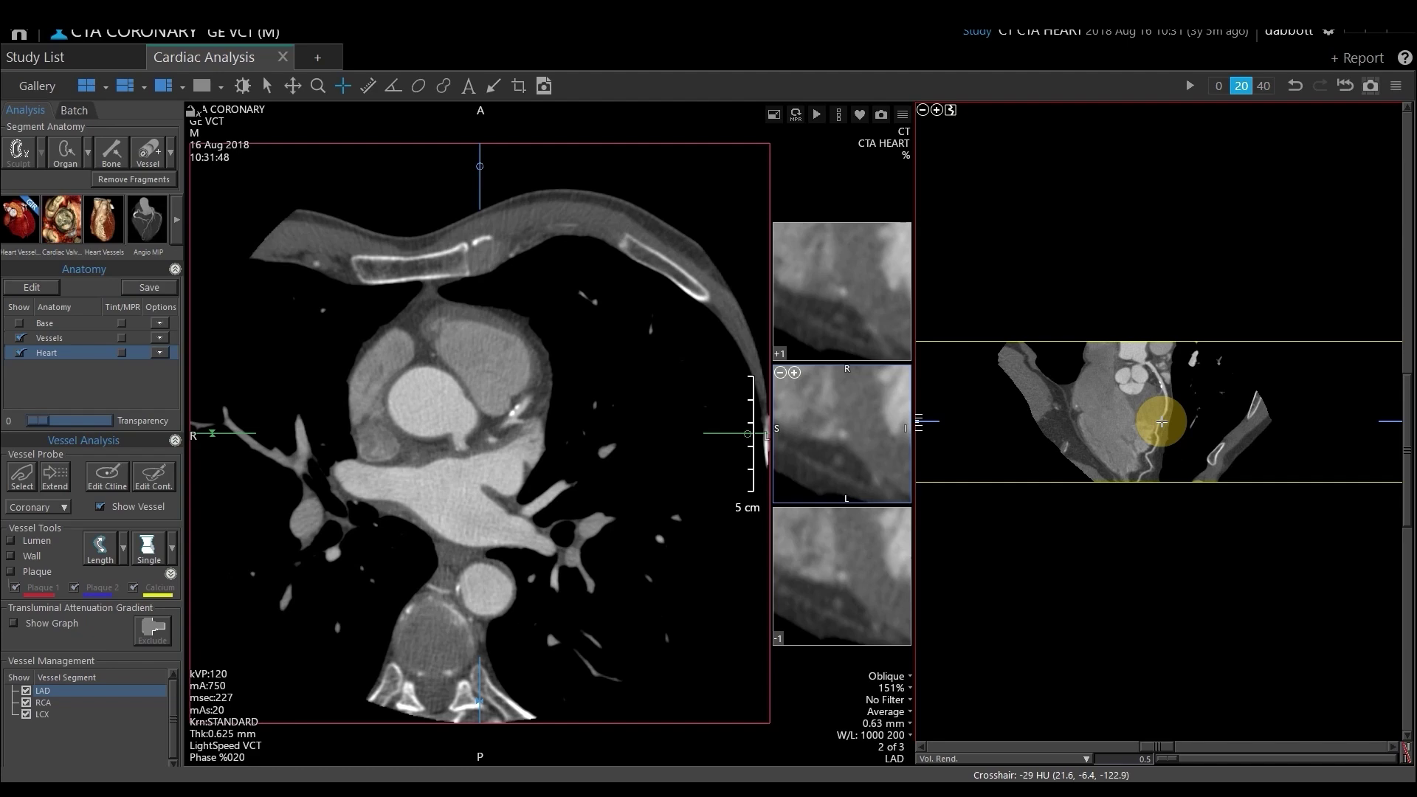
left_click(951, 110)
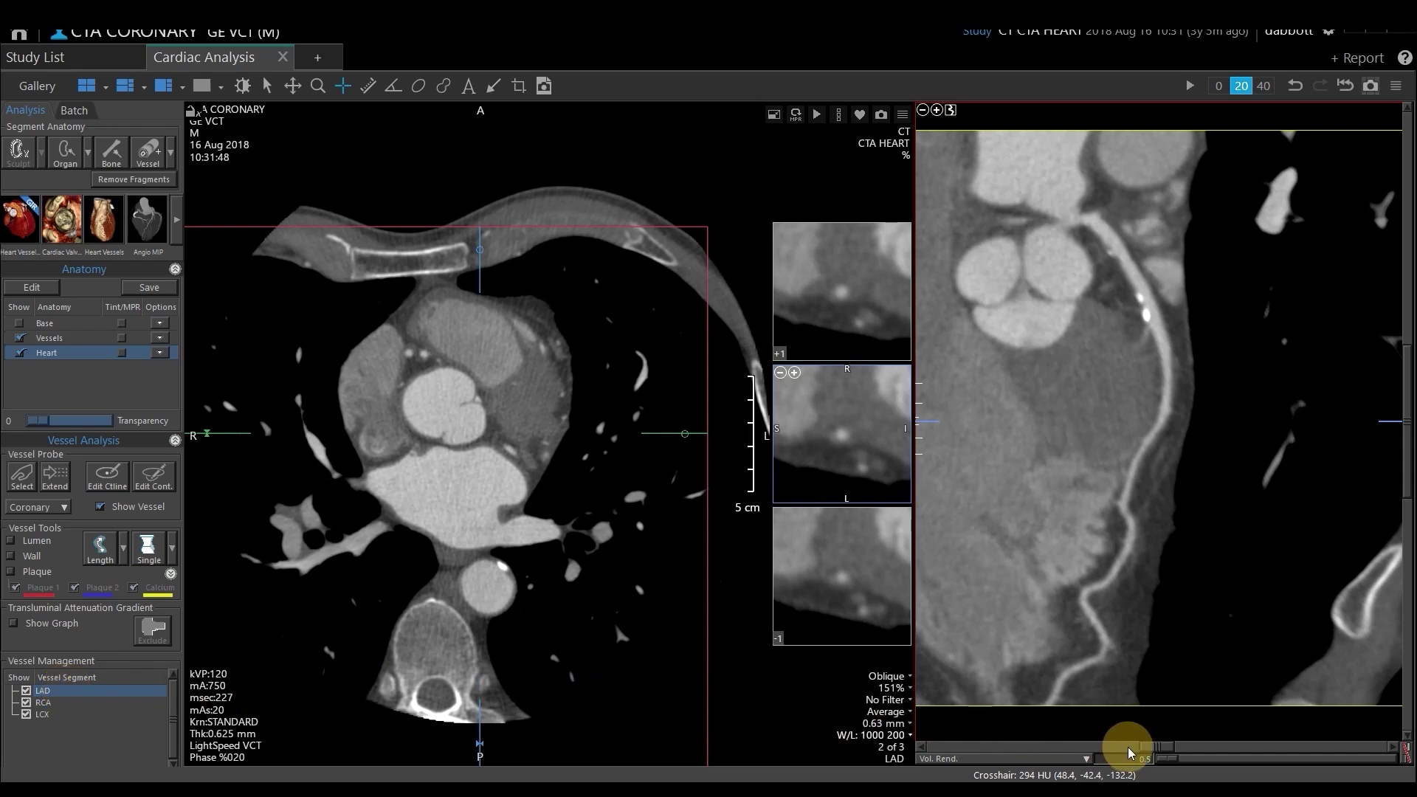
mouse_move(1162, 747)
left_mouse_down()
mouse_move(947, 759)
mouse_move(1370, 747)
mouse_move(1159, 751)
left_mouse_up()
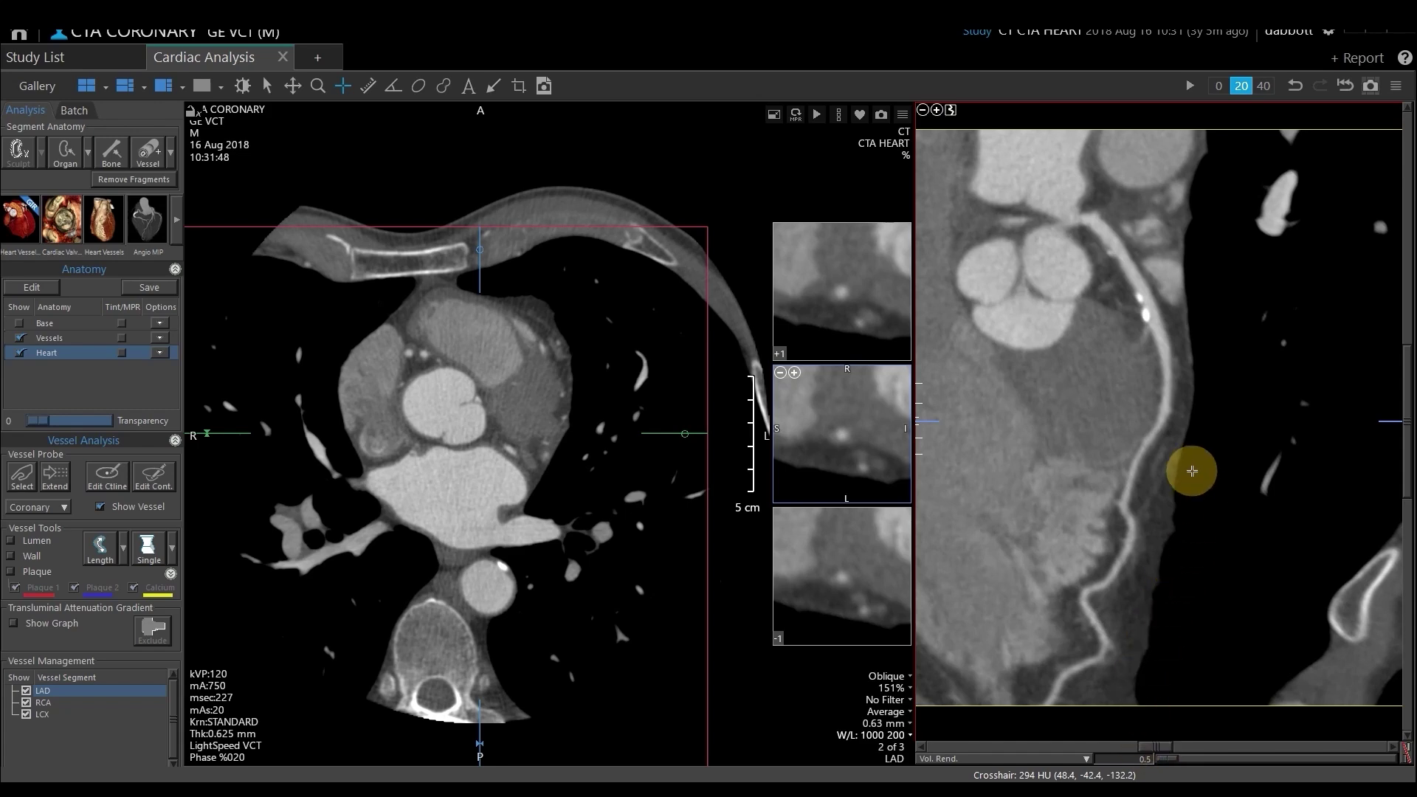
Step: Redraw the LAD centerline along the calcified proximal segment and apply the edit
right_click(1208, 333)
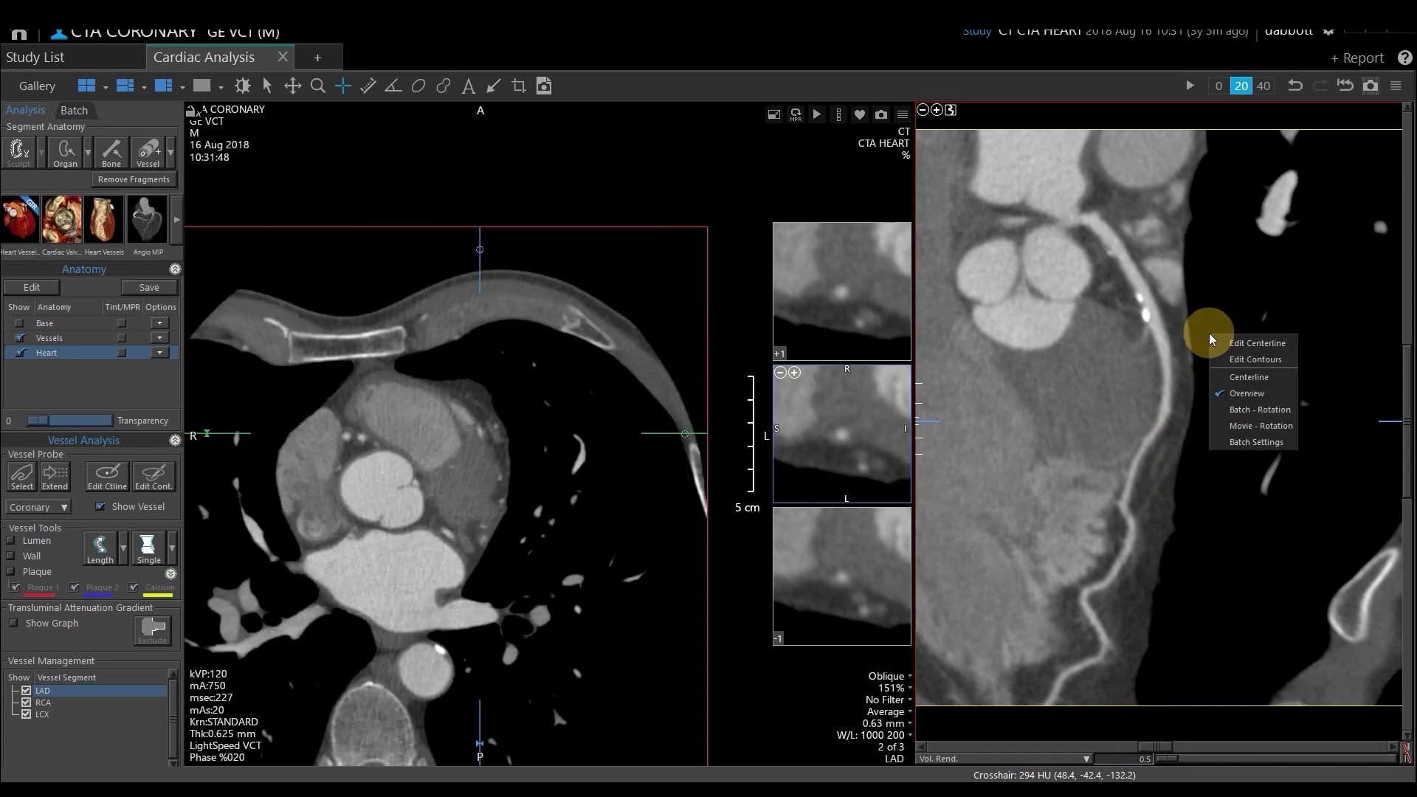
left_click(1240, 343)
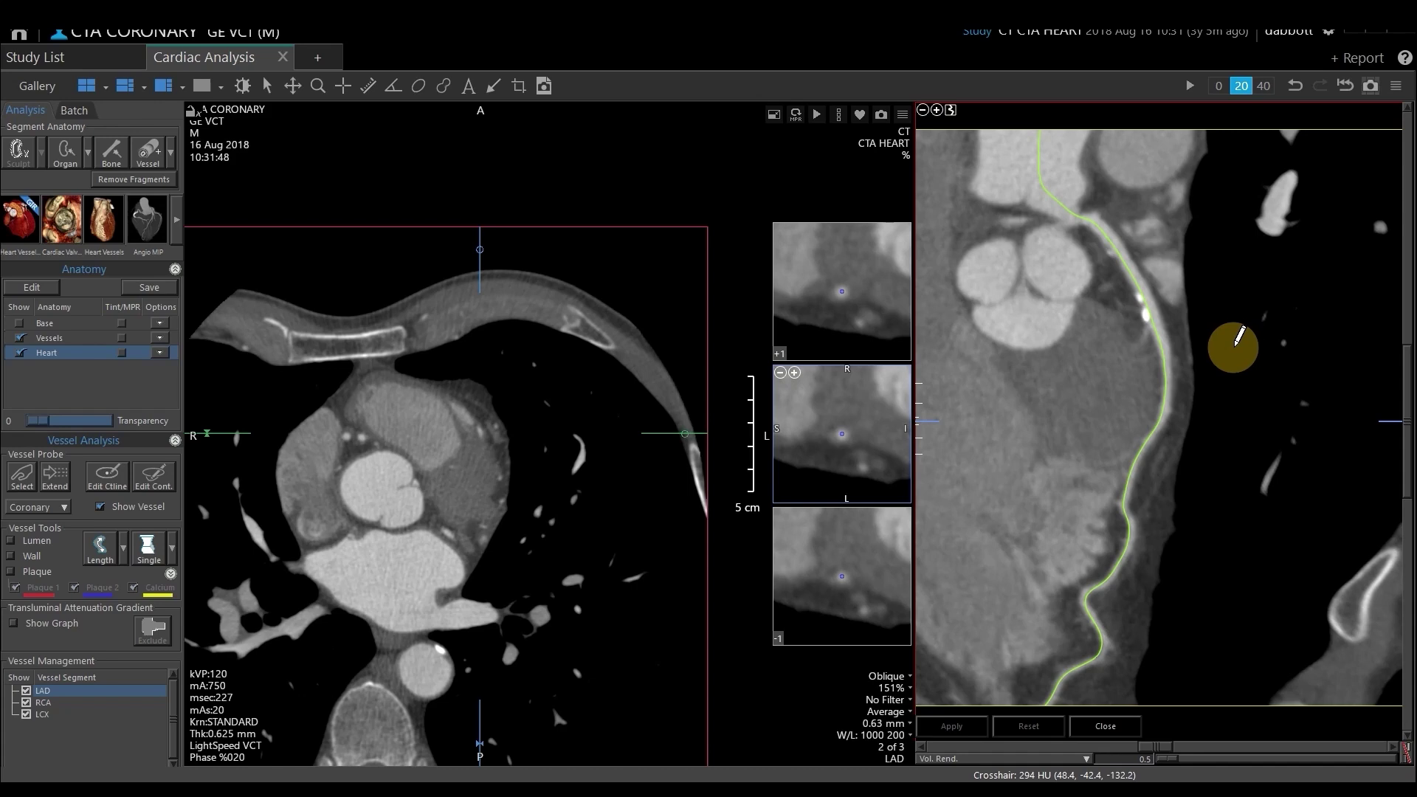
mouse_move(1161, 301)
left_mouse_down()
mouse_move(1146, 280)
mouse_move(1166, 366)
left_mouse_up()
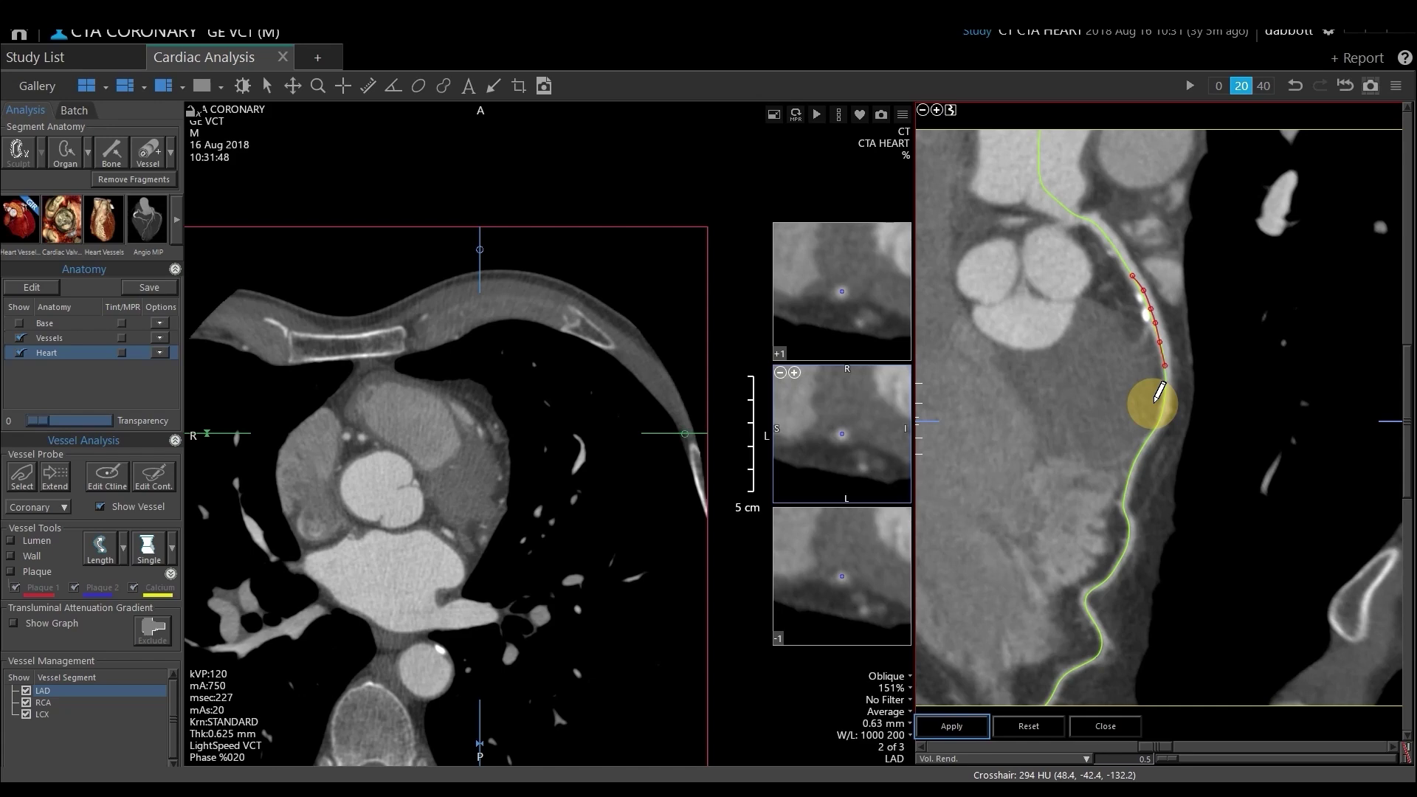
left_click(967, 731)
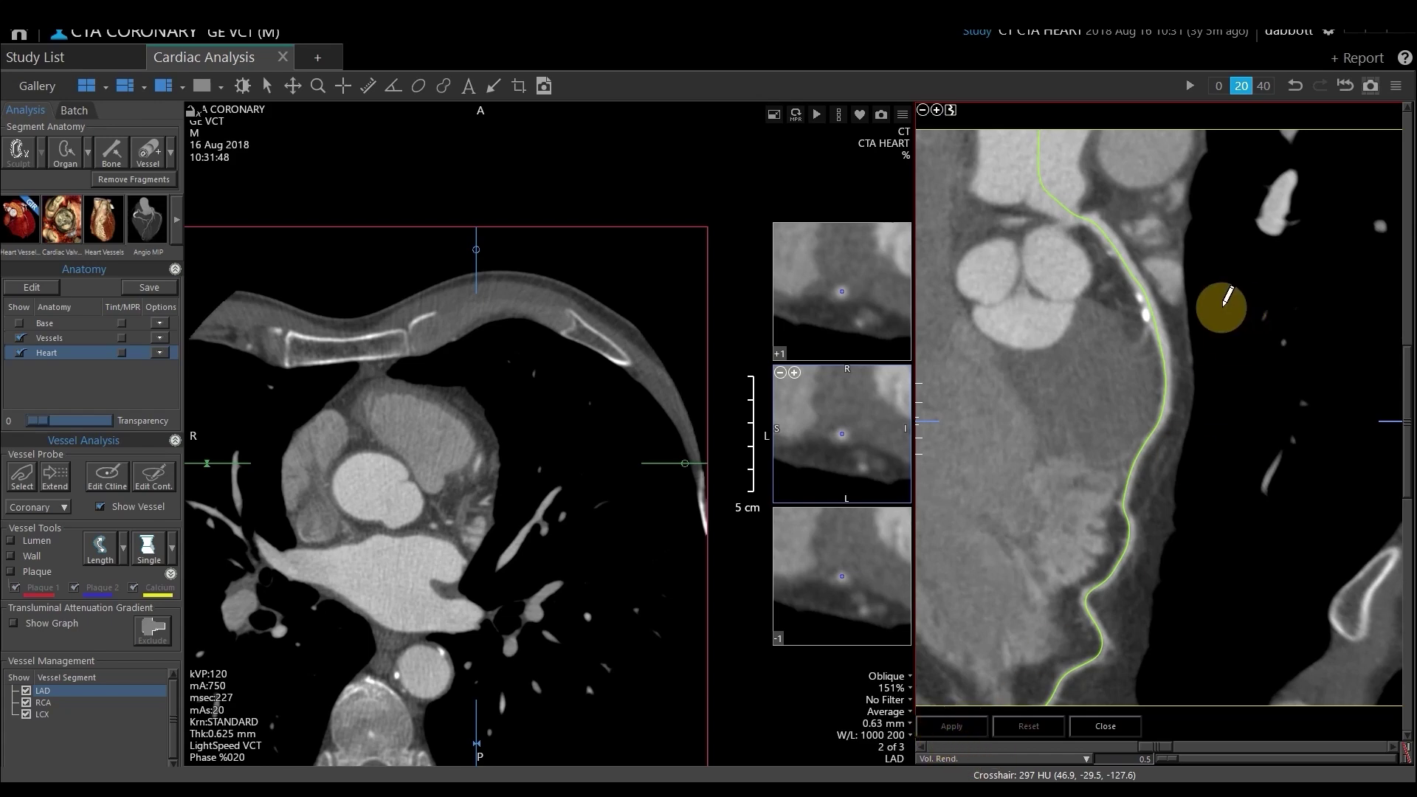
Step: Start editing the LAD vessel contours with 1 mm cross-section spacing, centring the cross-sections on the calcified plaque
right_click(1068, 359)
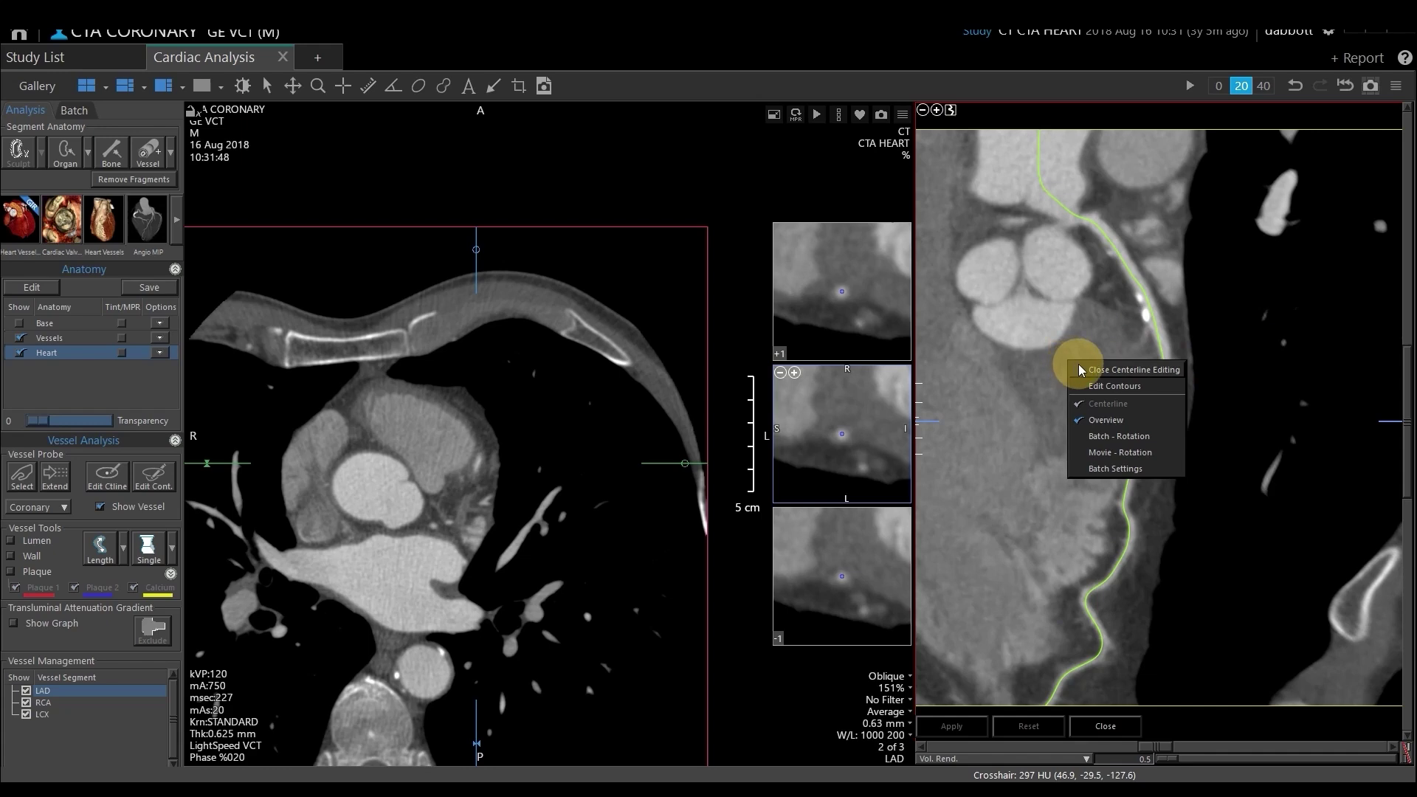
left_click(1111, 387)
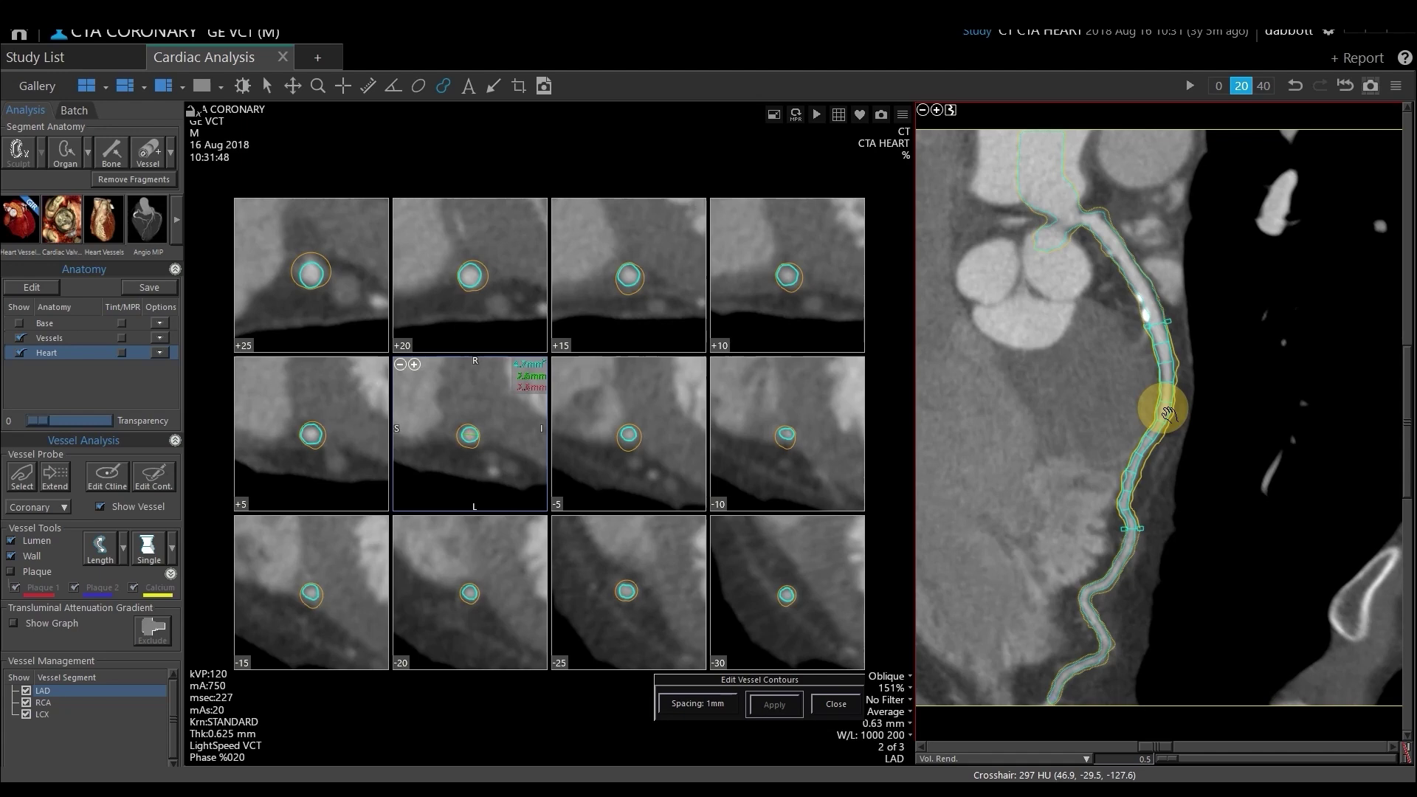
mouse_move(1169, 412)
left_mouse_down()
mouse_move(1170, 339)
mouse_move(1169, 353)
mouse_move(1157, 320)
left_mouse_up()
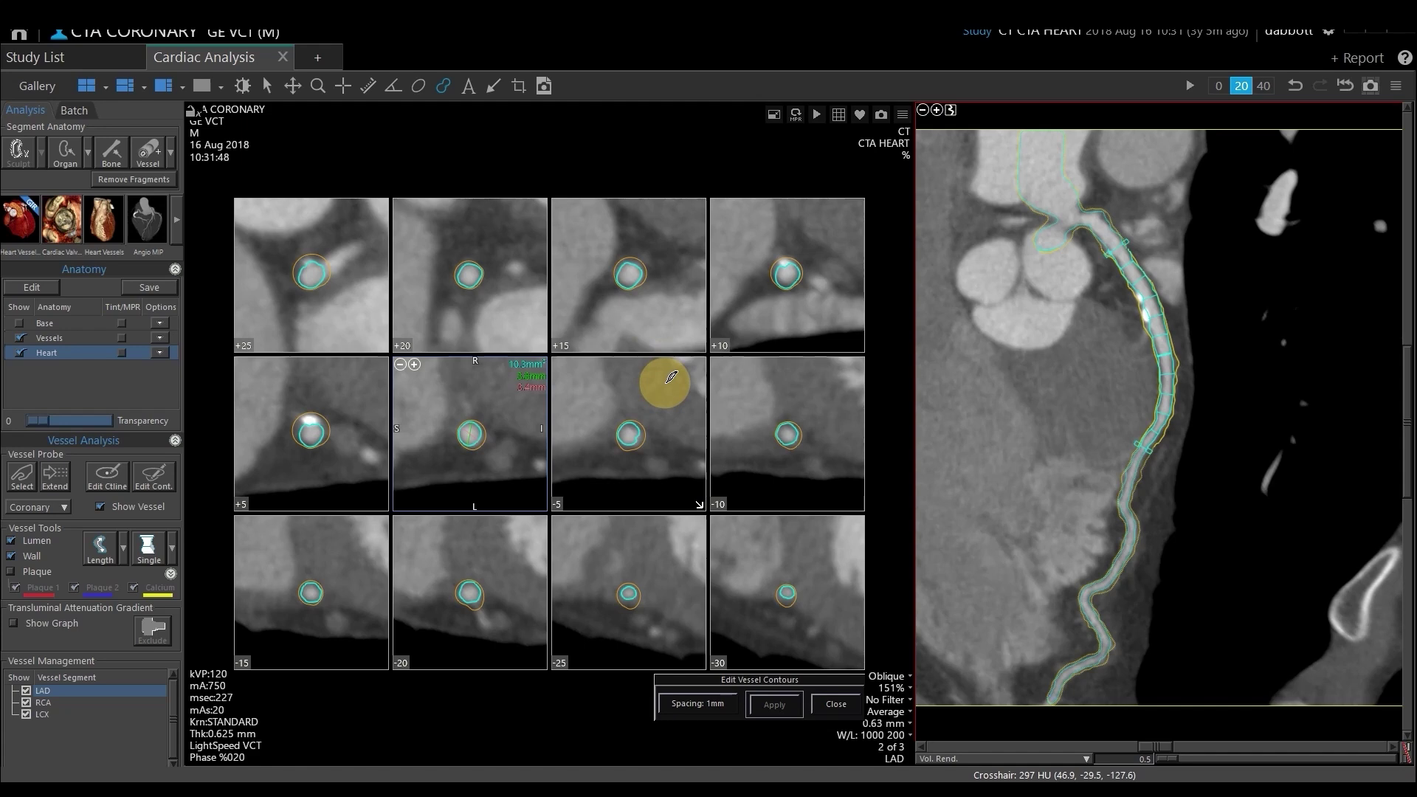
left_click(707, 705)
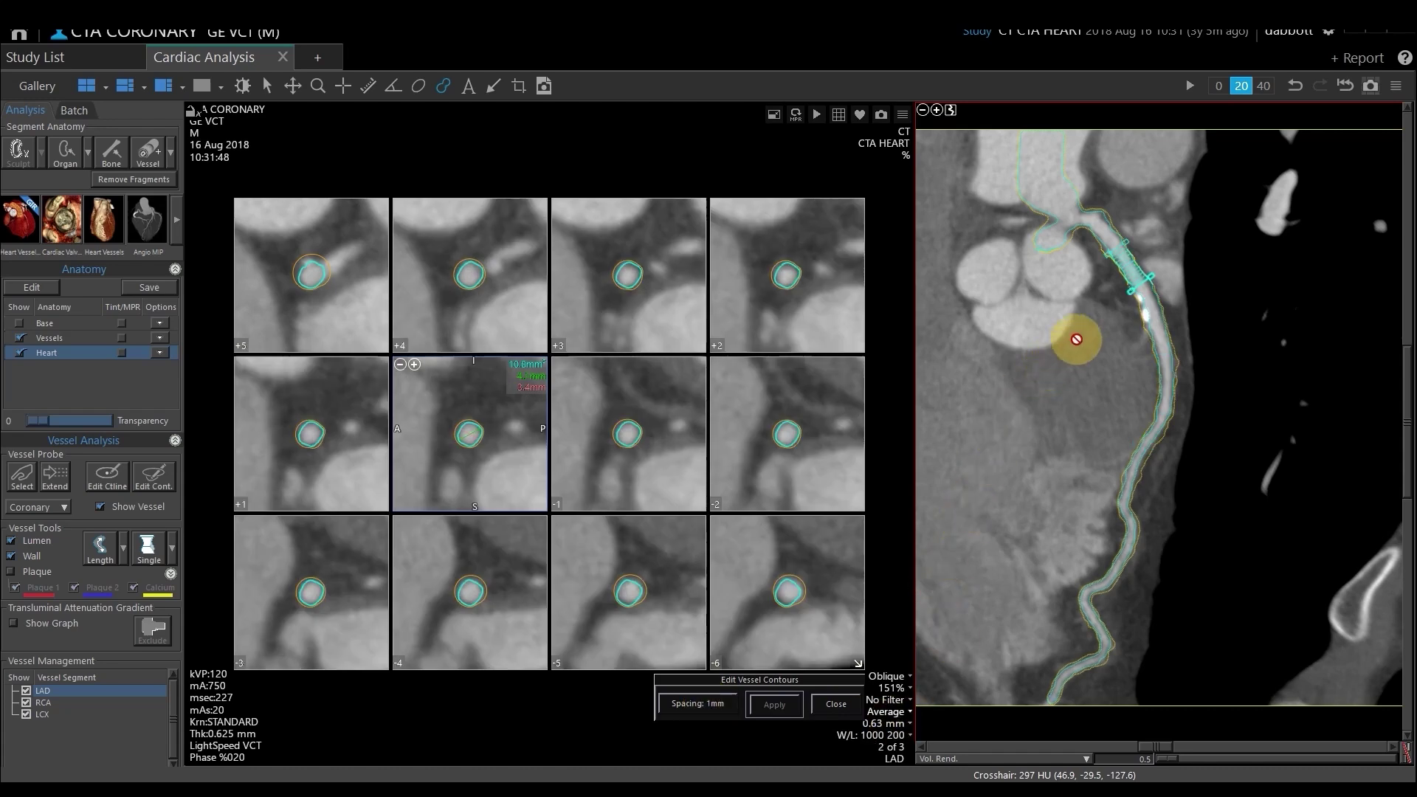
left_click_drag(1136, 263, 1152, 302)
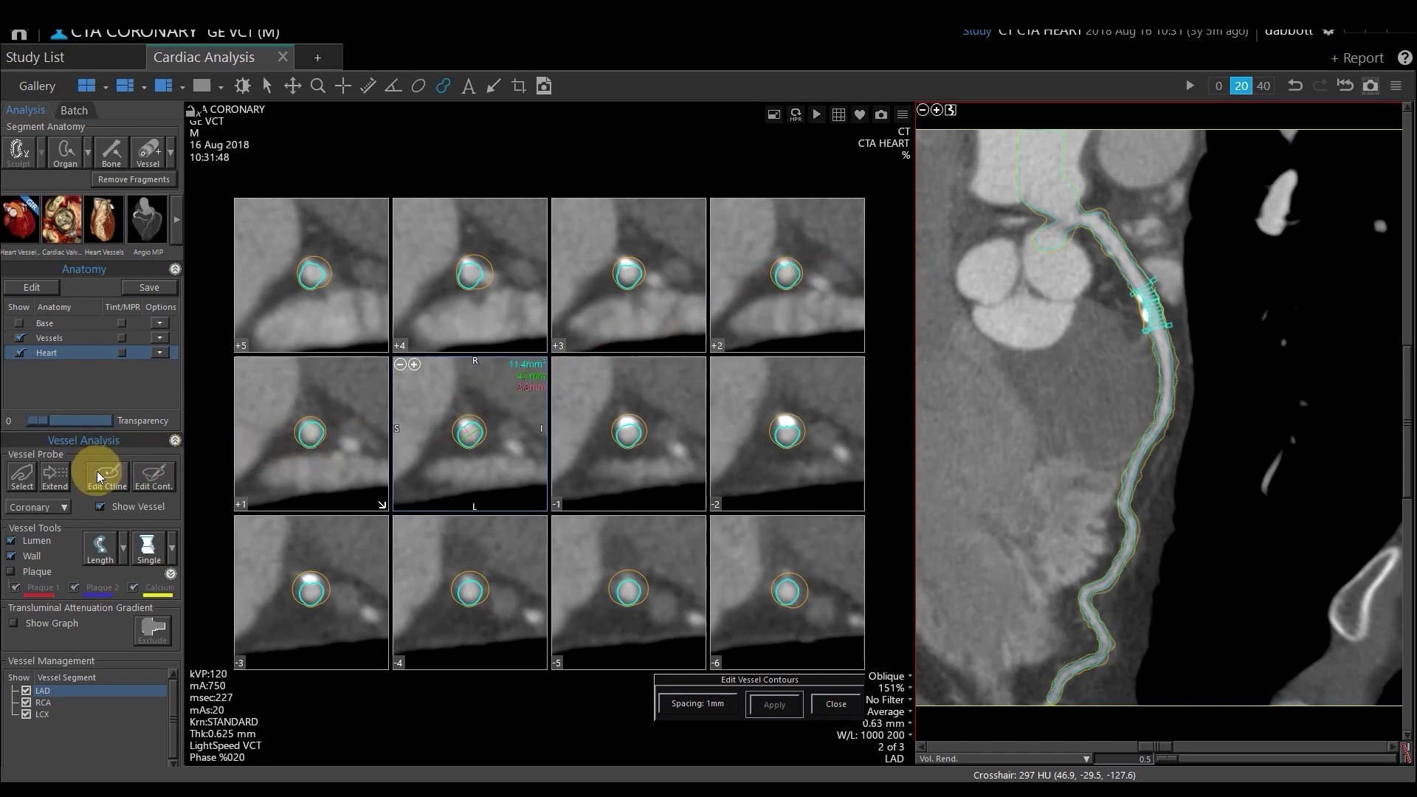
Step: Hide the wall contours, reshape the lumen contour in the +5 cross-section, apply it and finish contour editing
left_click(14, 557)
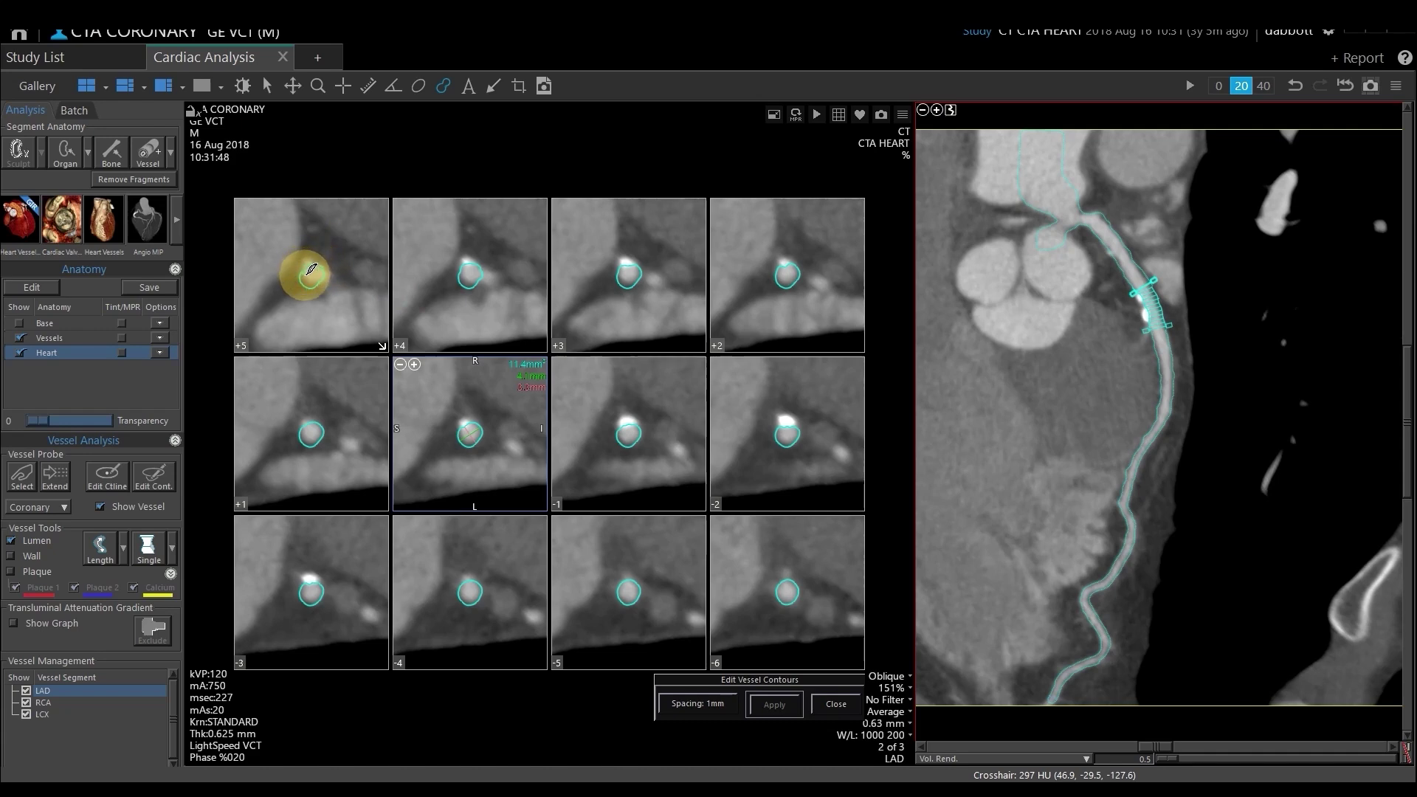
left_click_drag(320, 279, 332, 264)
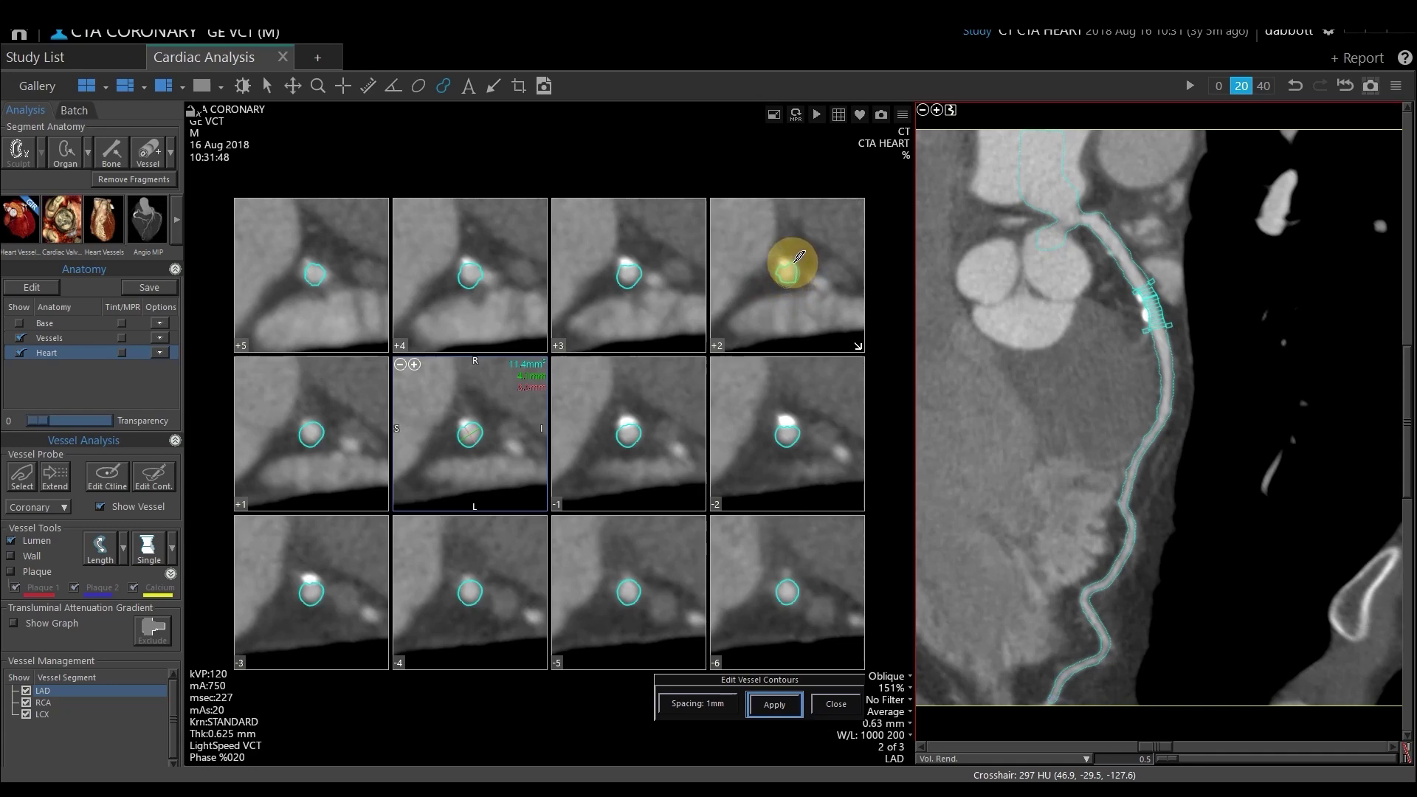
left_click(776, 703)
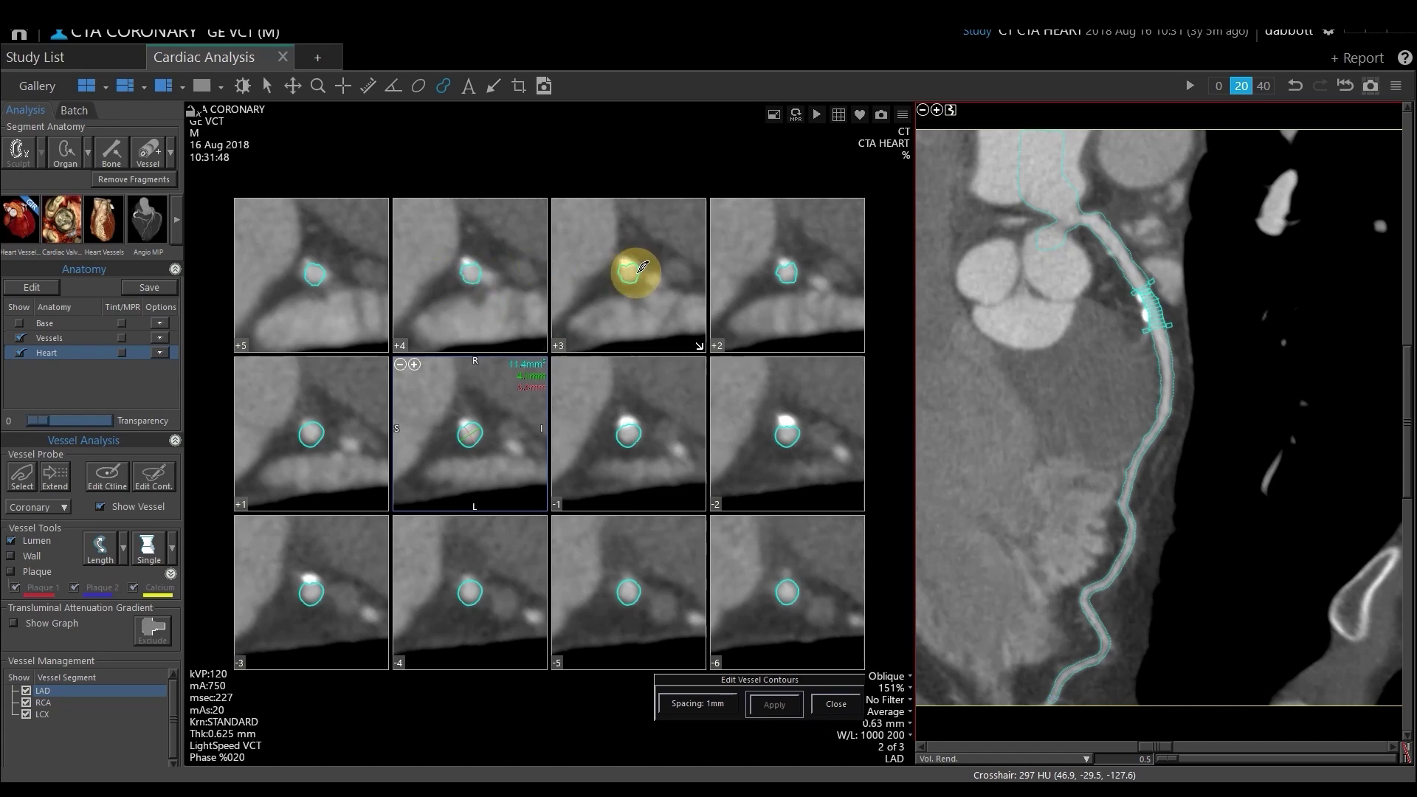
left_click(837, 704)
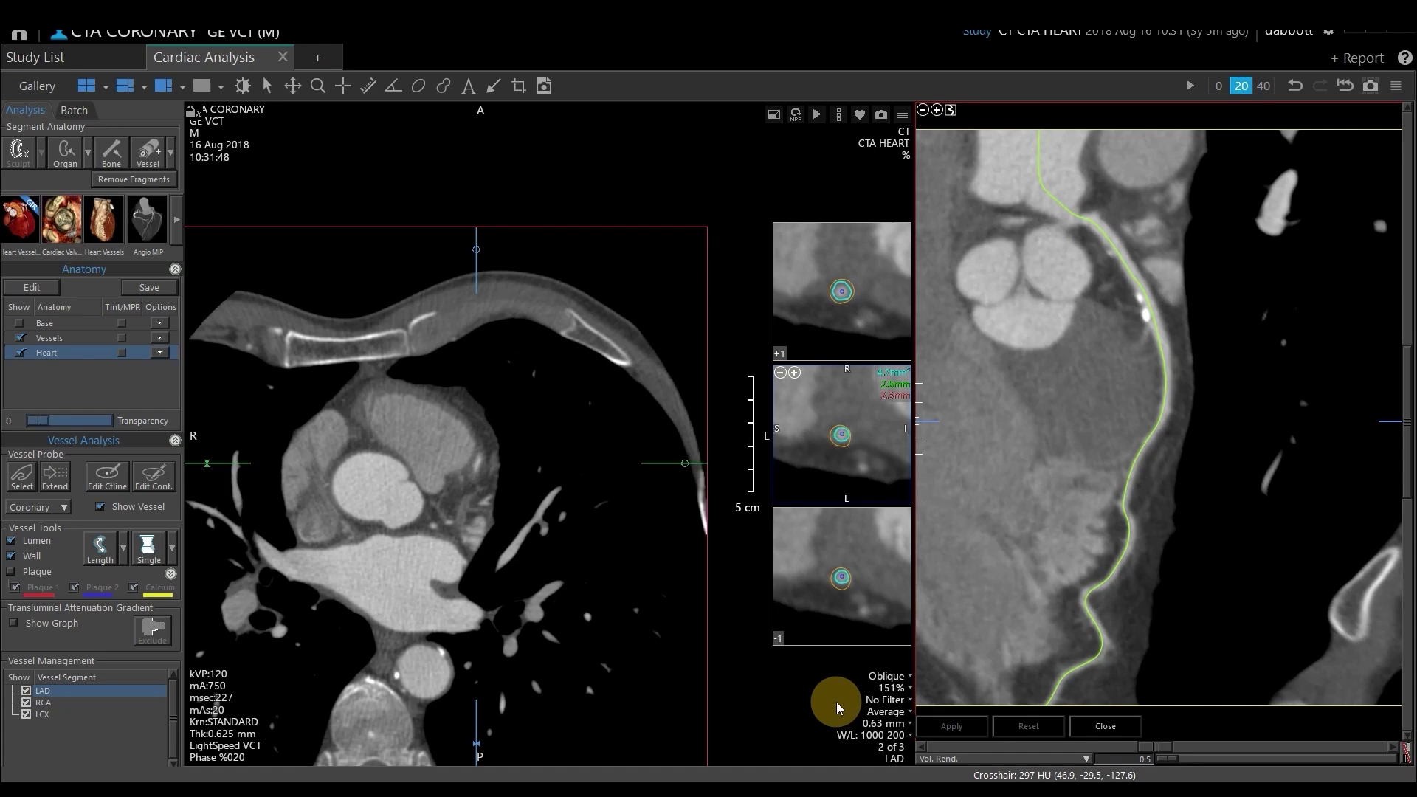
Step: Mark the calcified LAD lesion, about 19.5 mm long, with the Single stenosis tool and move its proximal reference marker closer to the lesion
left_click(156, 550)
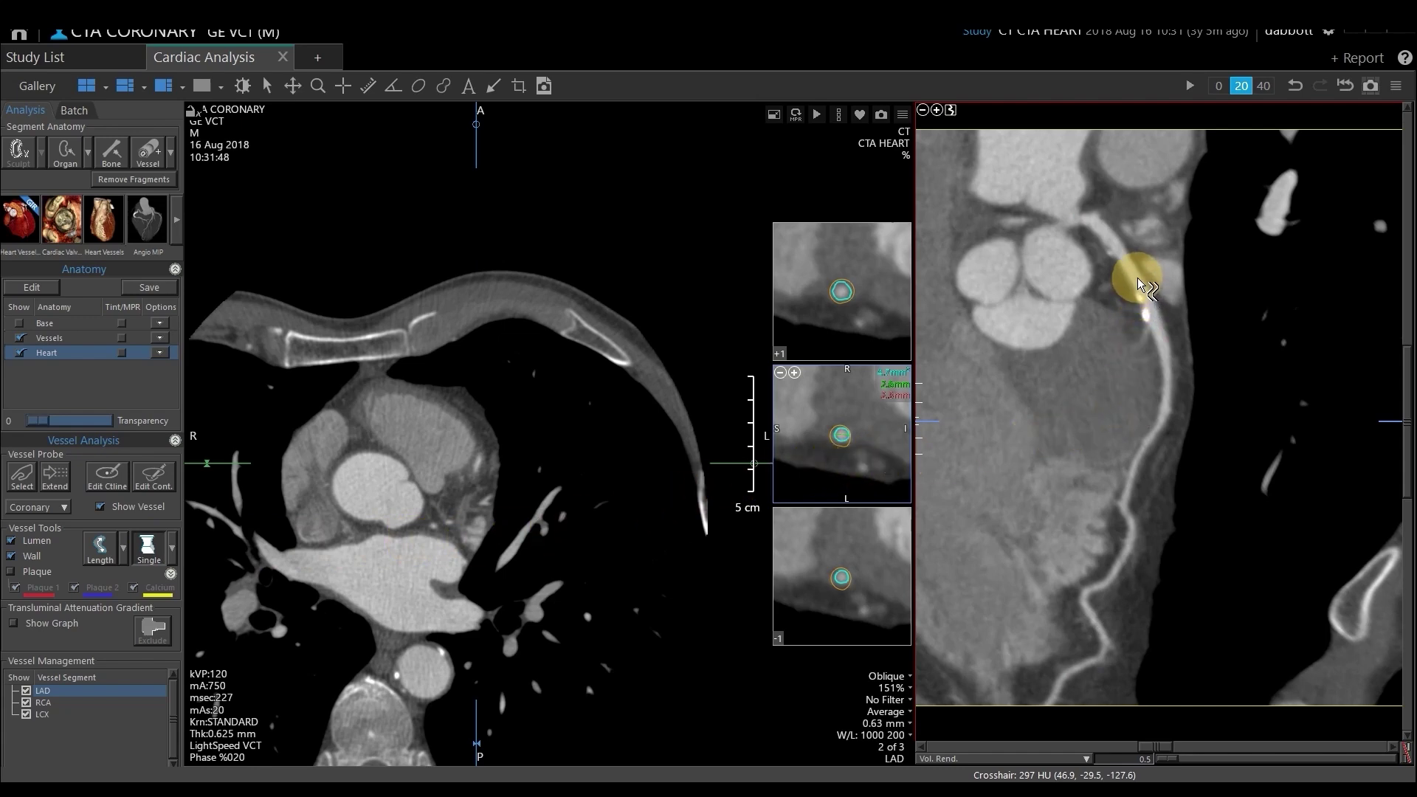
left_click_drag(1136, 278, 1163, 353)
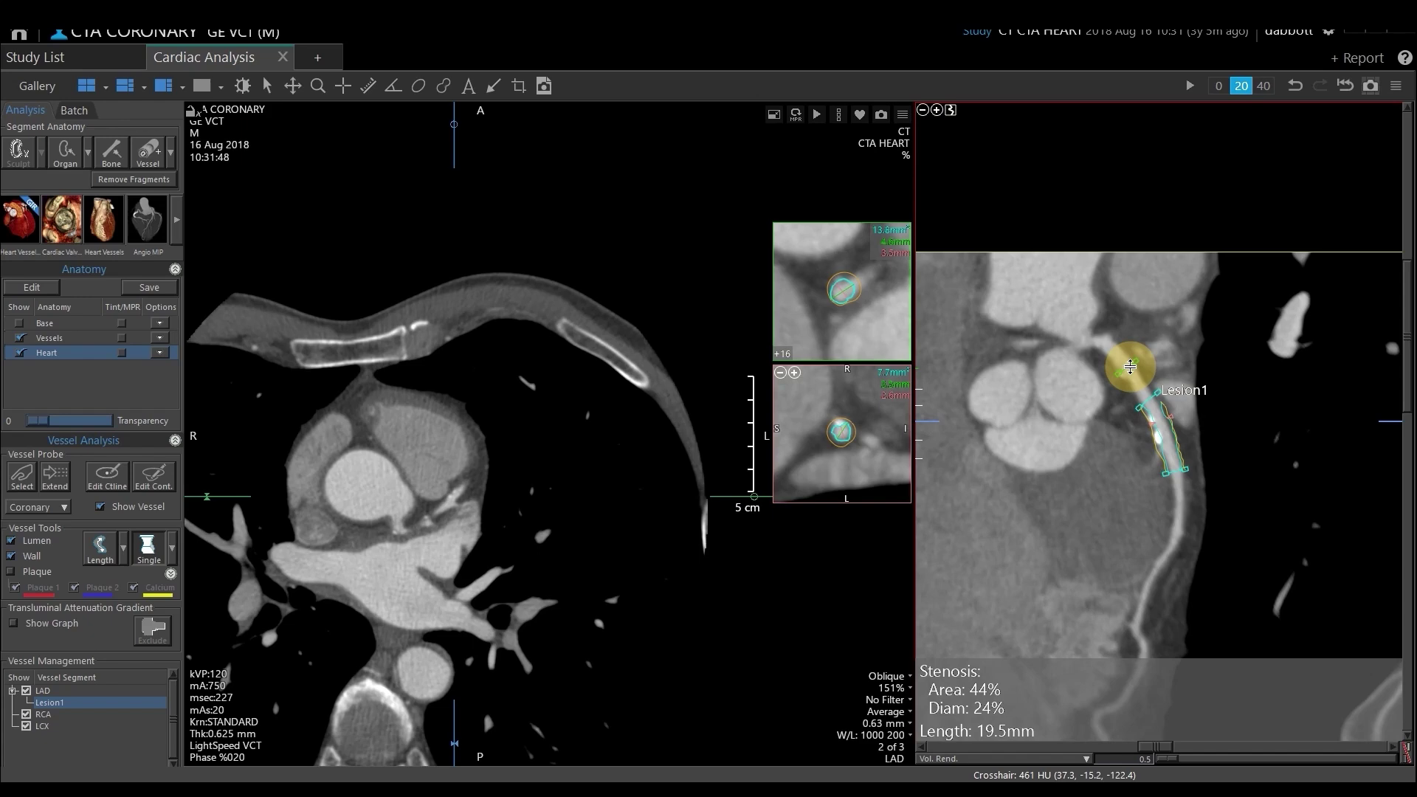
left_click_drag(1127, 367, 1135, 385)
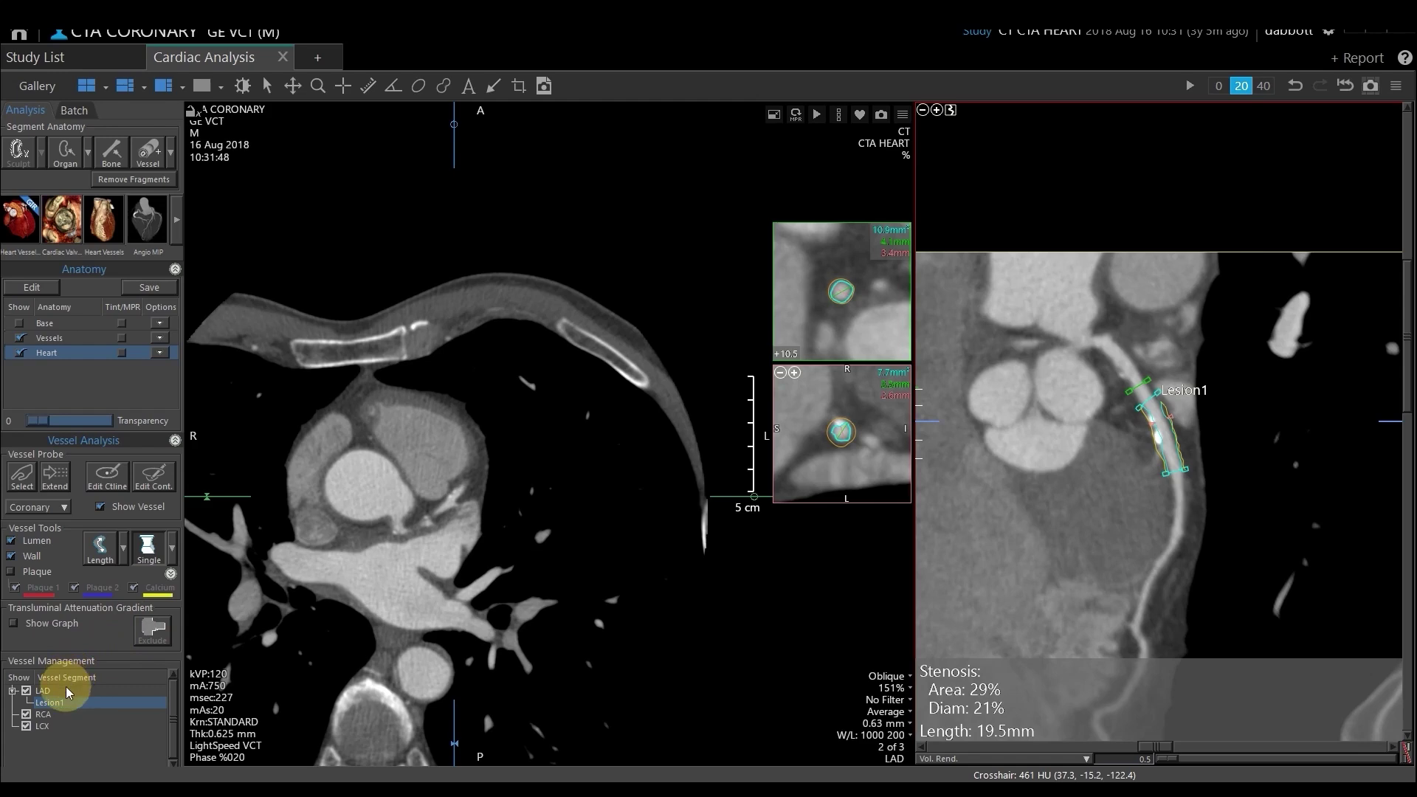
Step: Display the RCA, enlarge its curved view and rotate it to examine the vessel from another angle
left_click(57, 713)
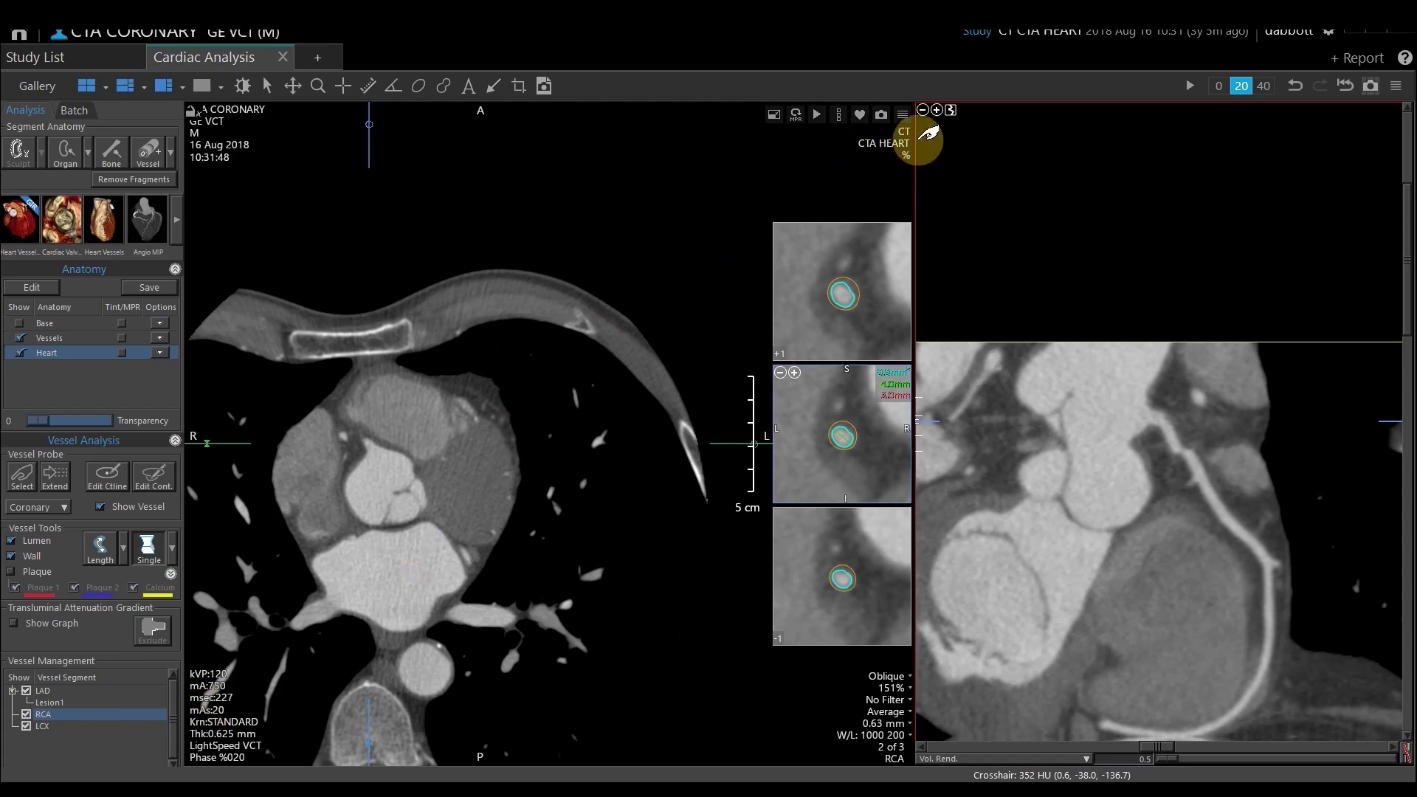
left_click(952, 110)
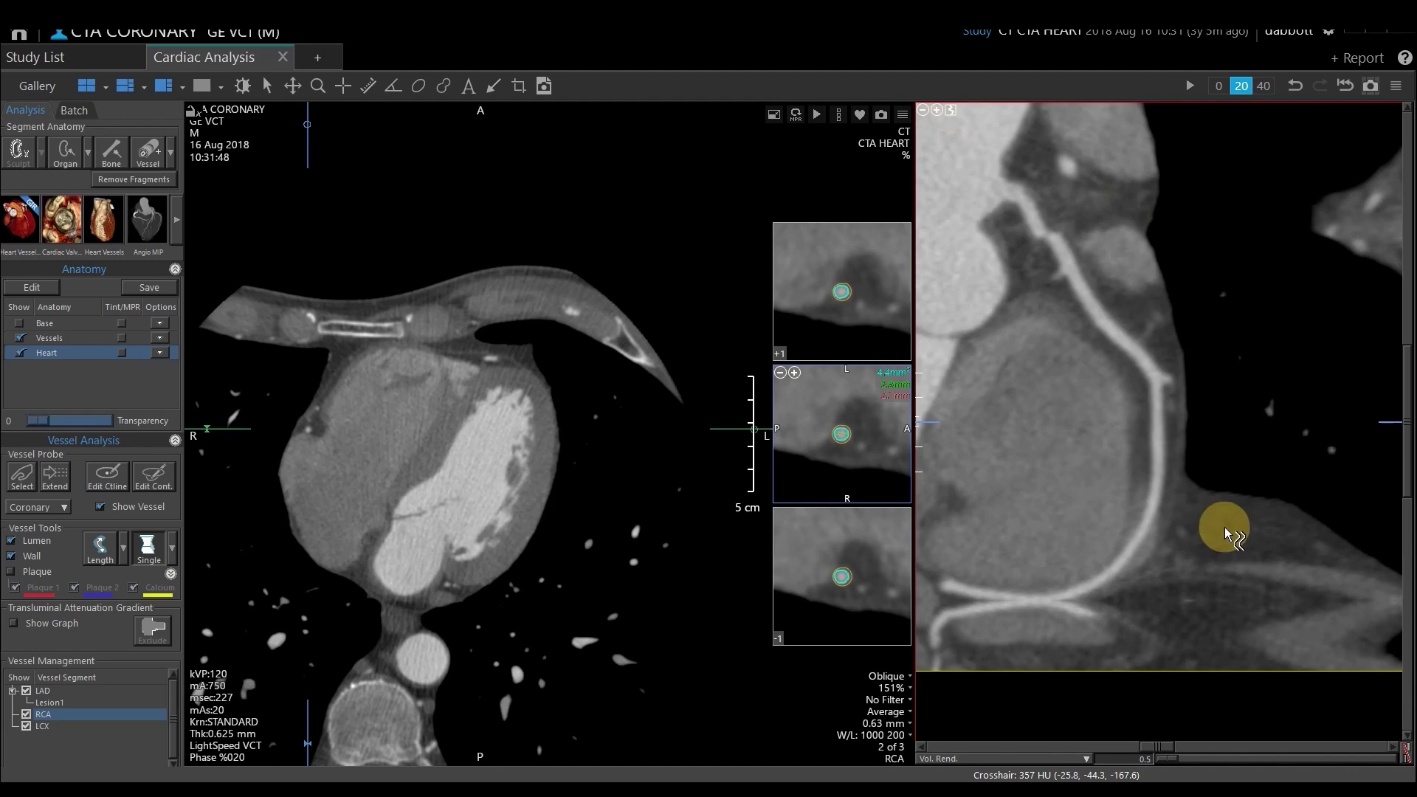
left_click_drag(1164, 748, 1235, 755)
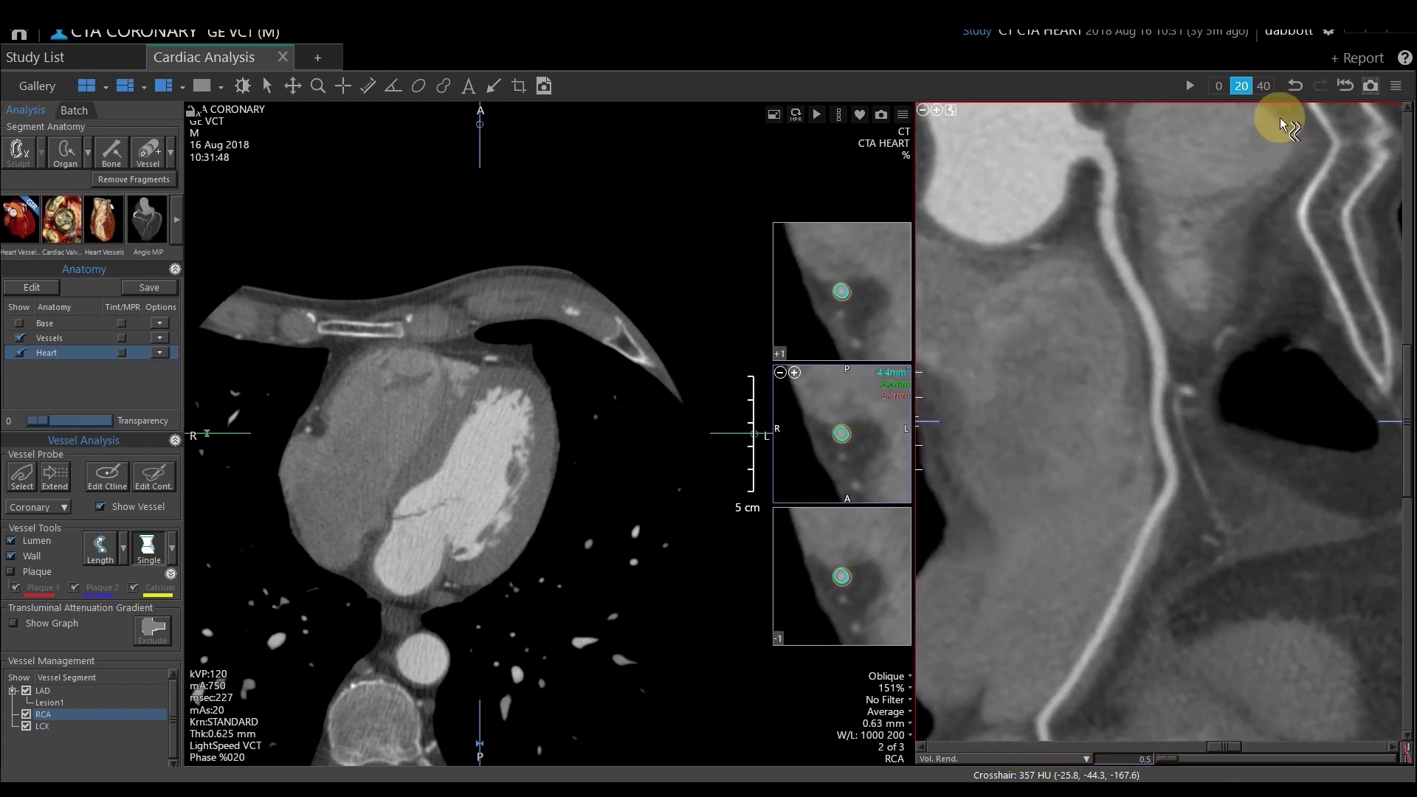
Step: Compare the RCA across the 0, 20 and 40 percent phases, ending on the 40 percent phase
left_click(1225, 85)
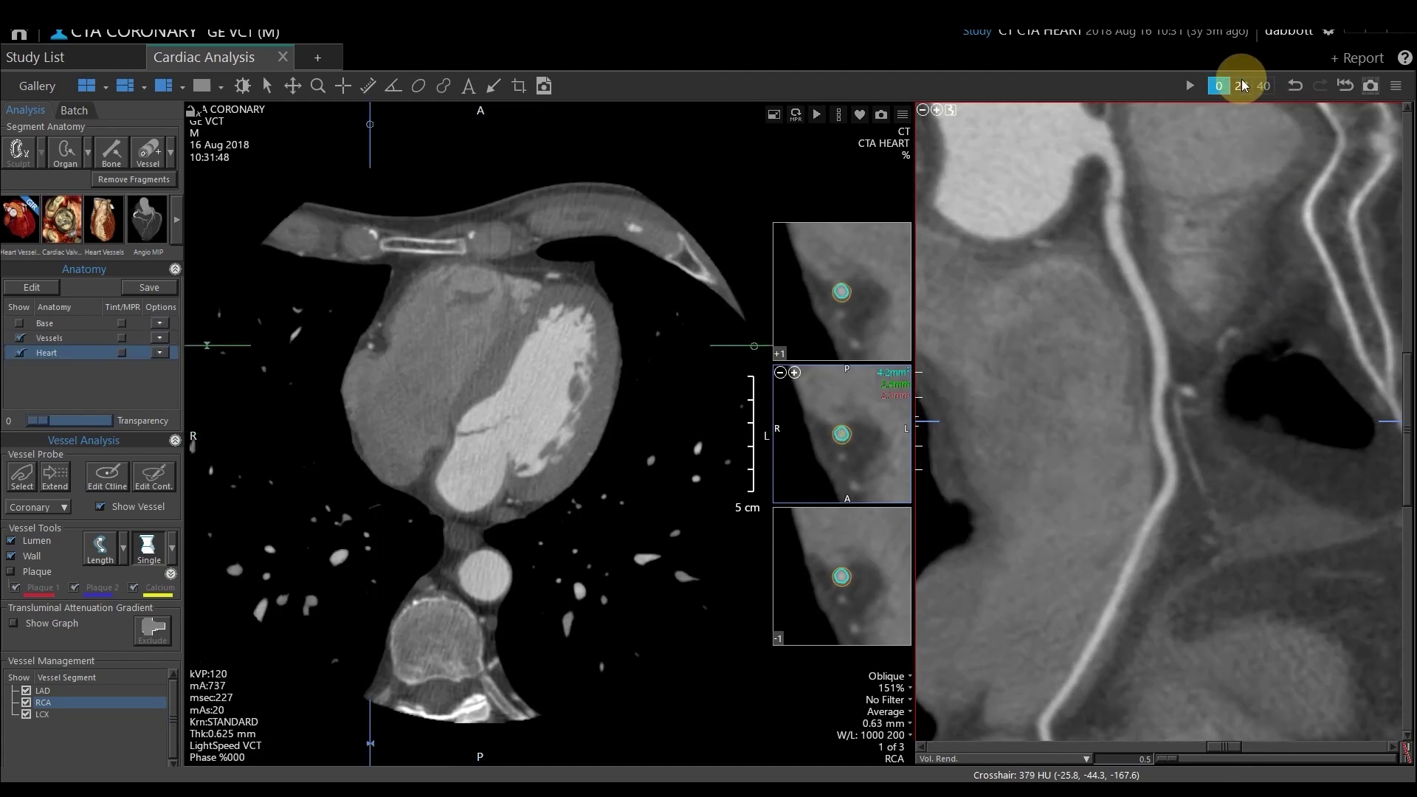
left_click(1265, 86)
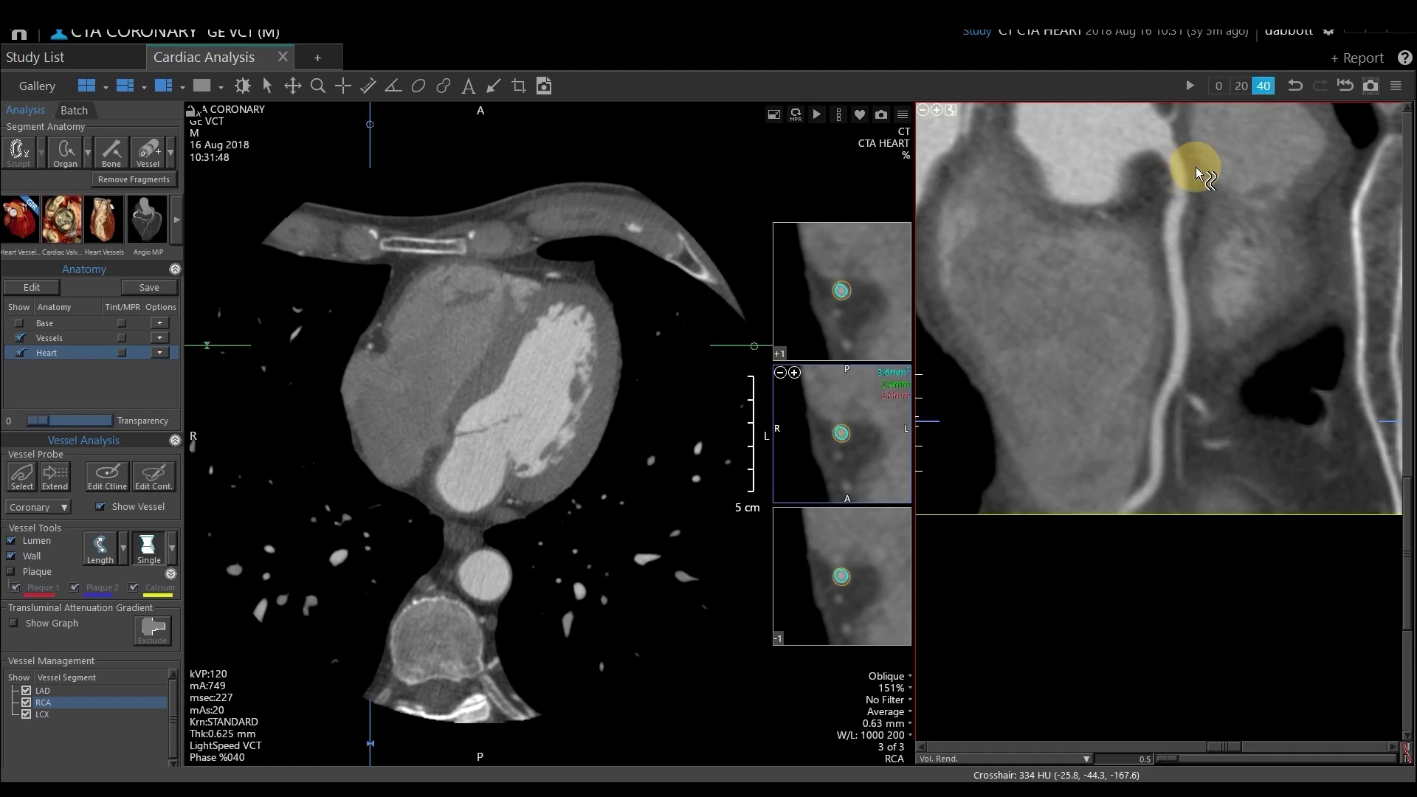
left_click(1240, 86)
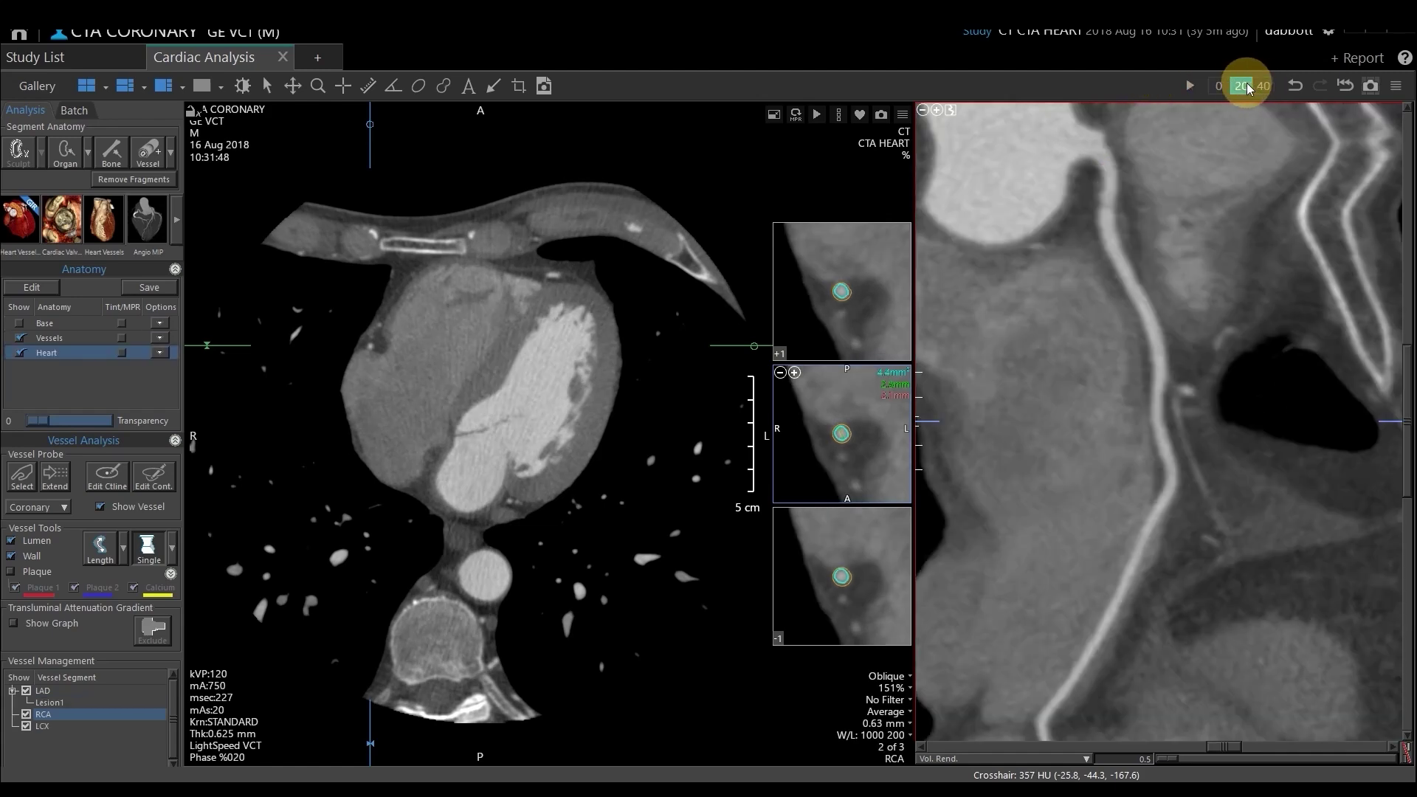
left_click(1218, 86)
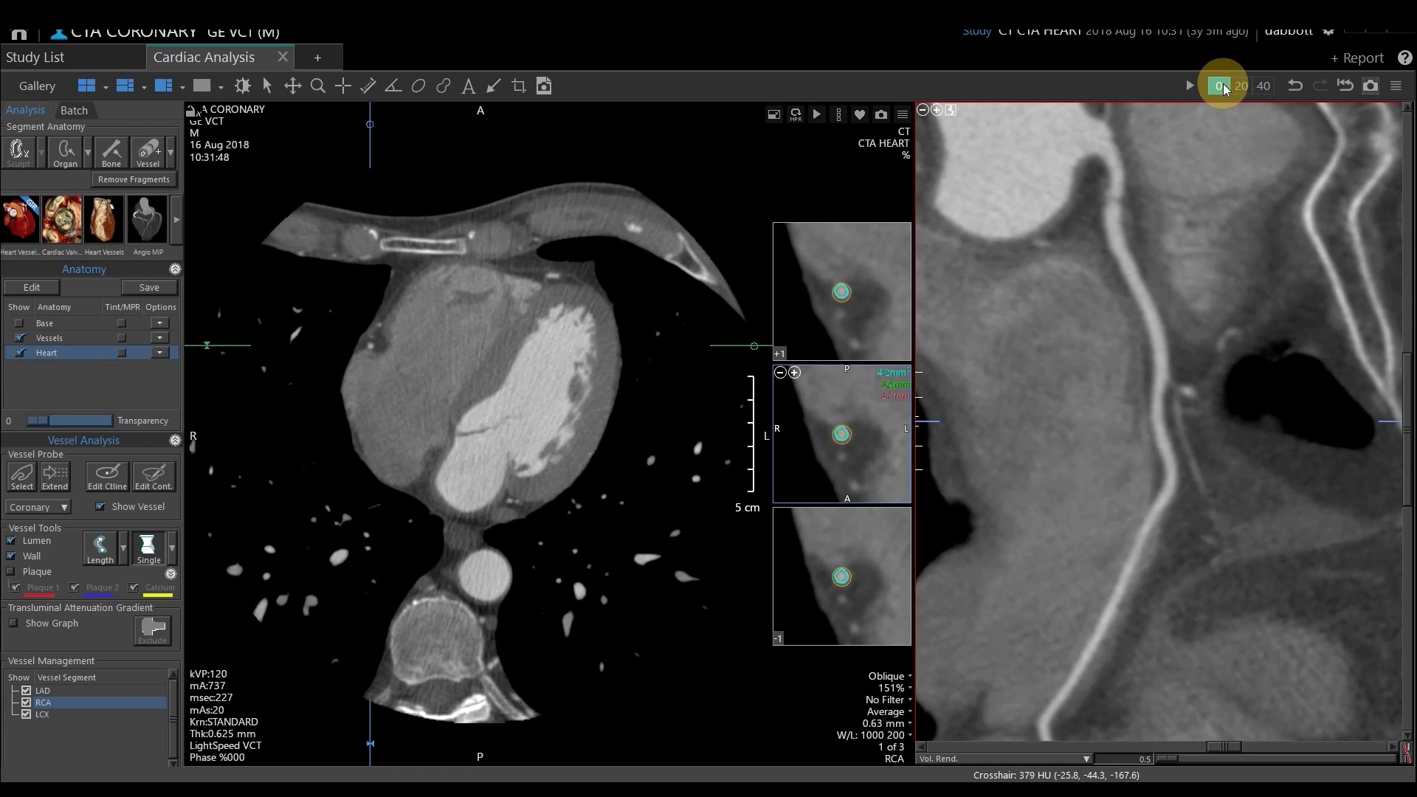
left_click(1242, 86)
left_click(1264, 86)
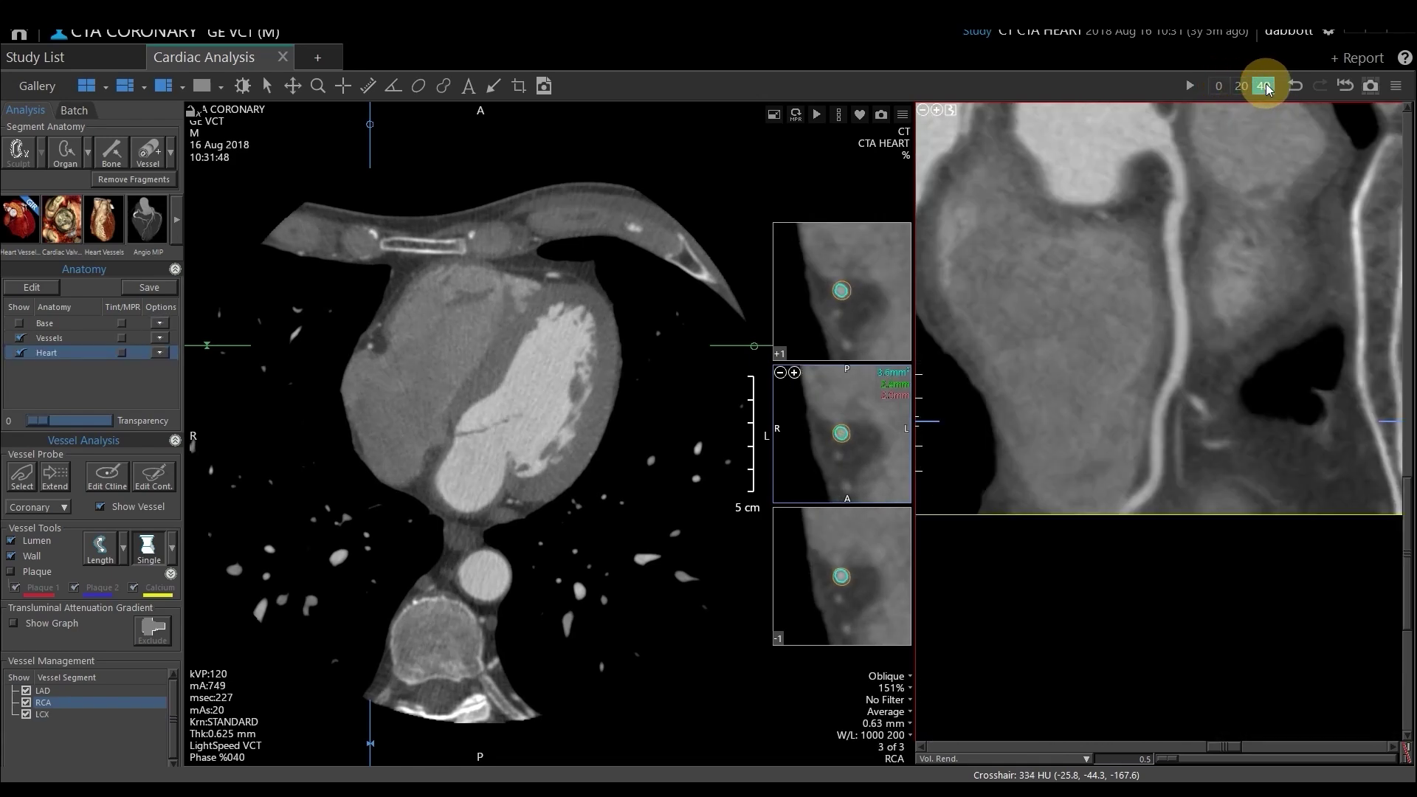
Step: Recheck the RCA curved view in the 20 percent phase against the 40 percent phase, ending on 40 percent
left_click(1243, 87)
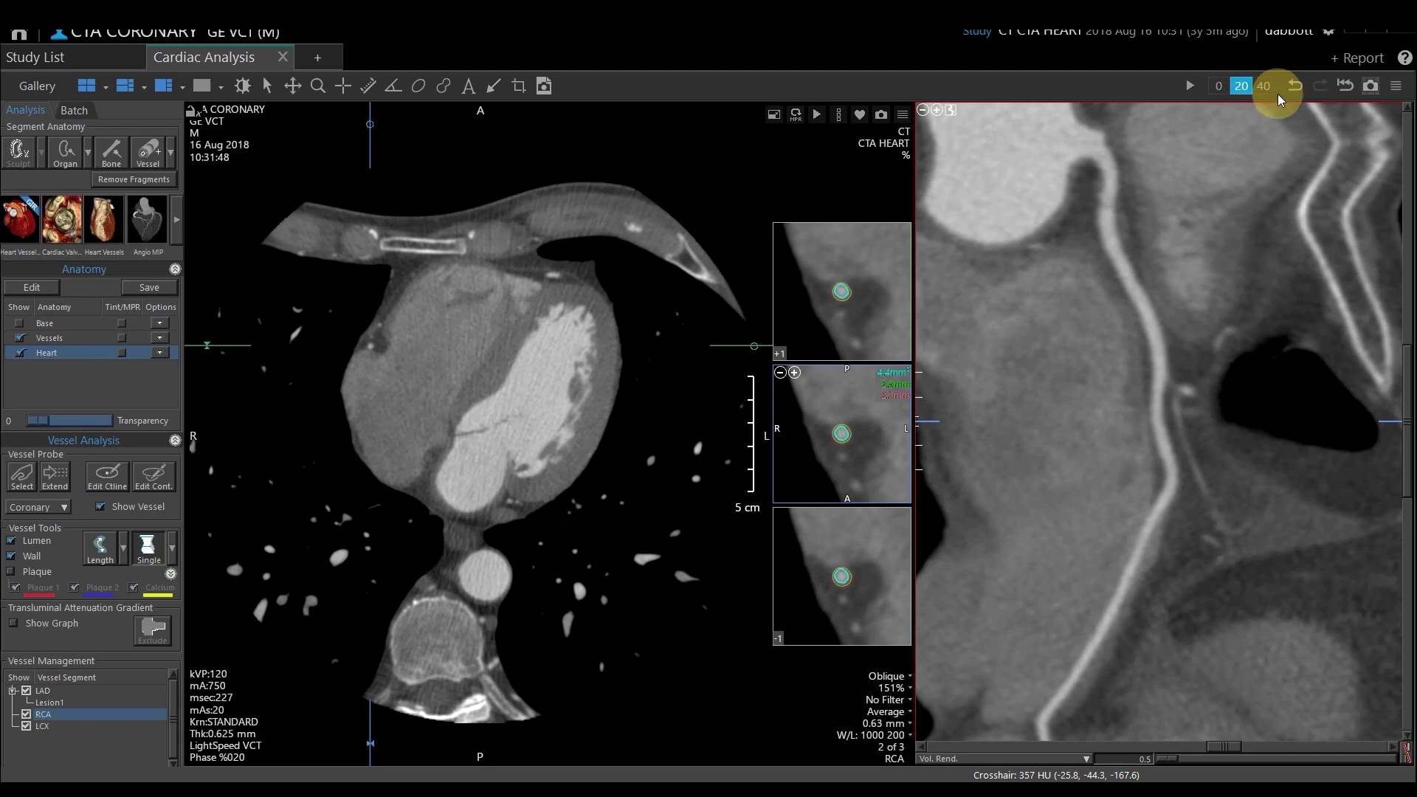
left_click(1265, 86)
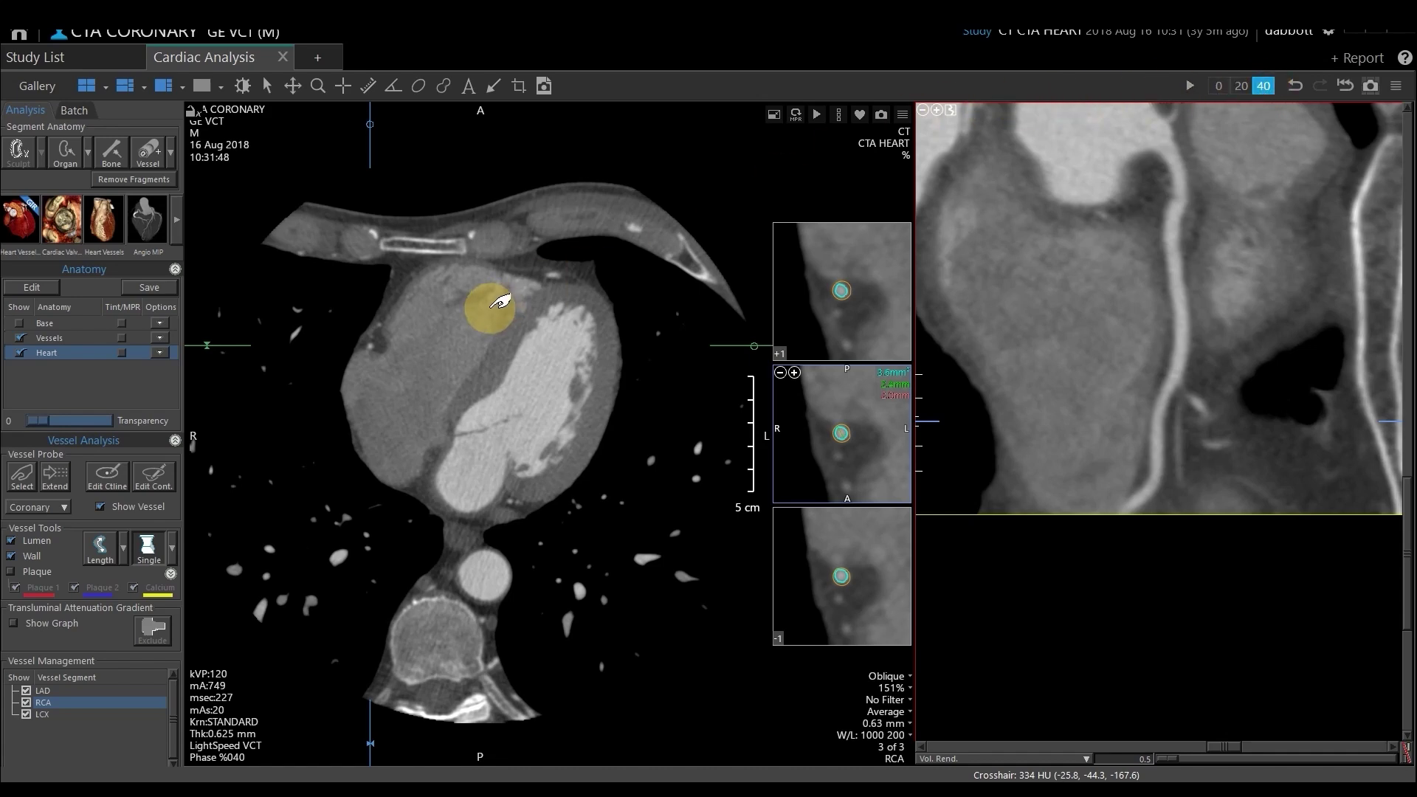
Step: Turn on the Vessels tint for the MPR views and check the axial slices for coronary segments left untinted
left_click(121, 338)
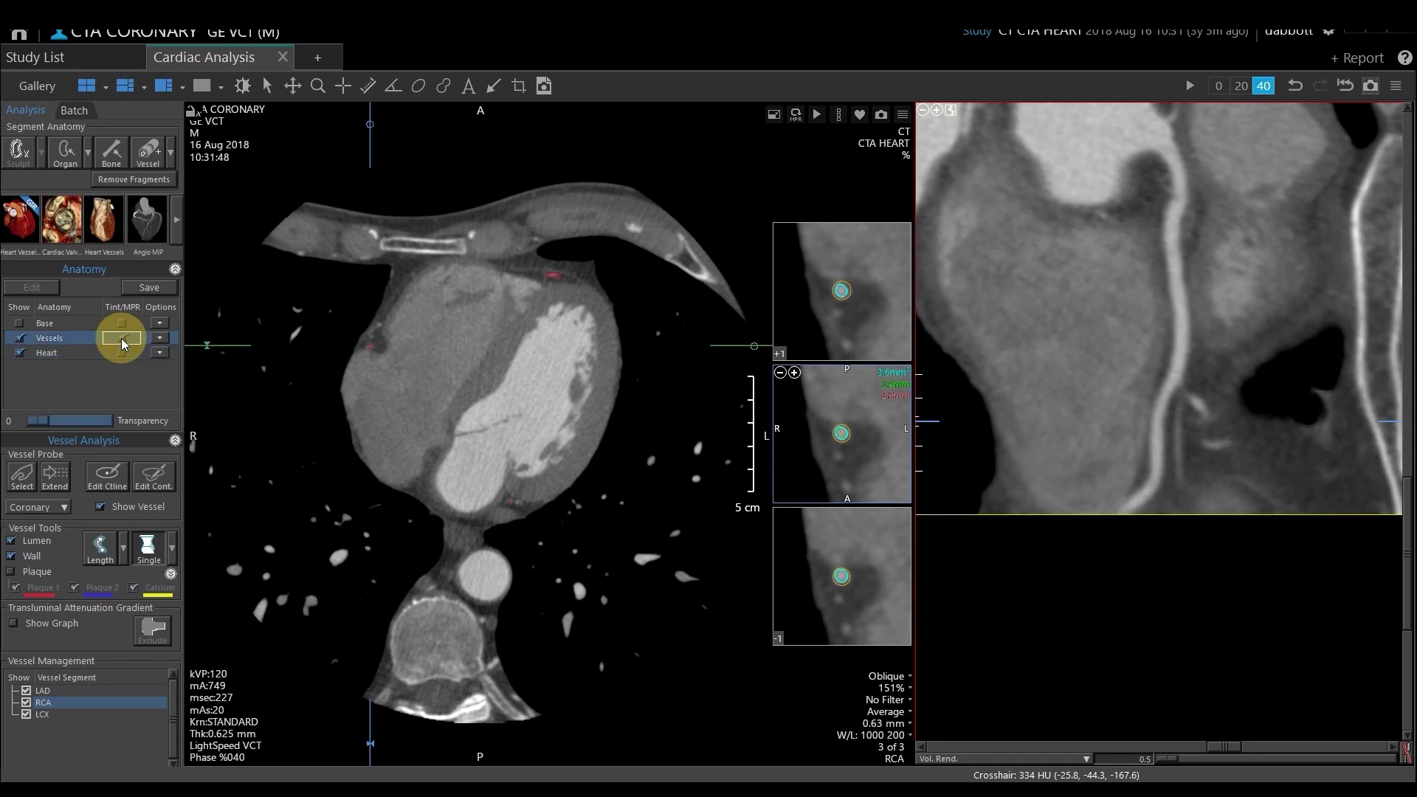
left_click(121, 339)
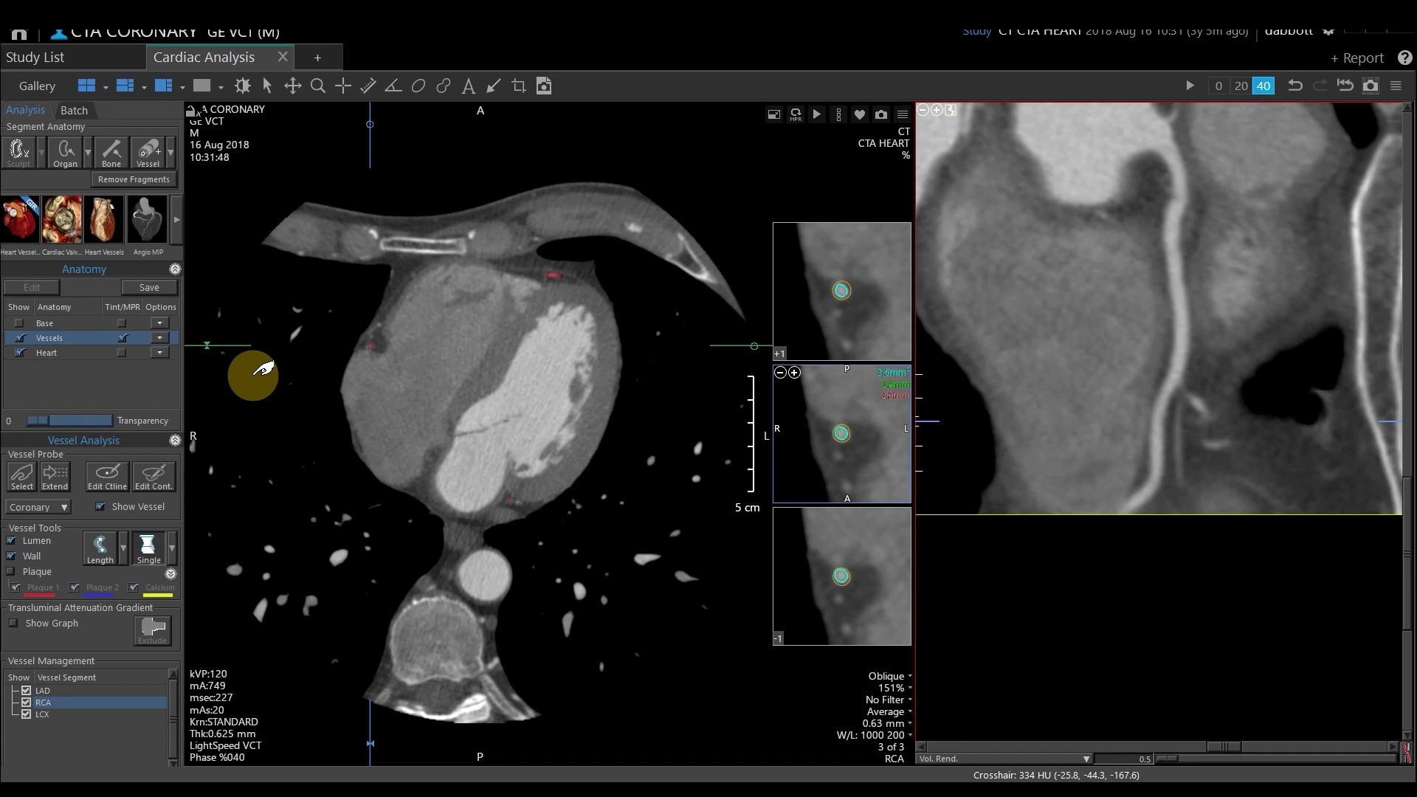
left_click_drag(460, 319, 550, 337)
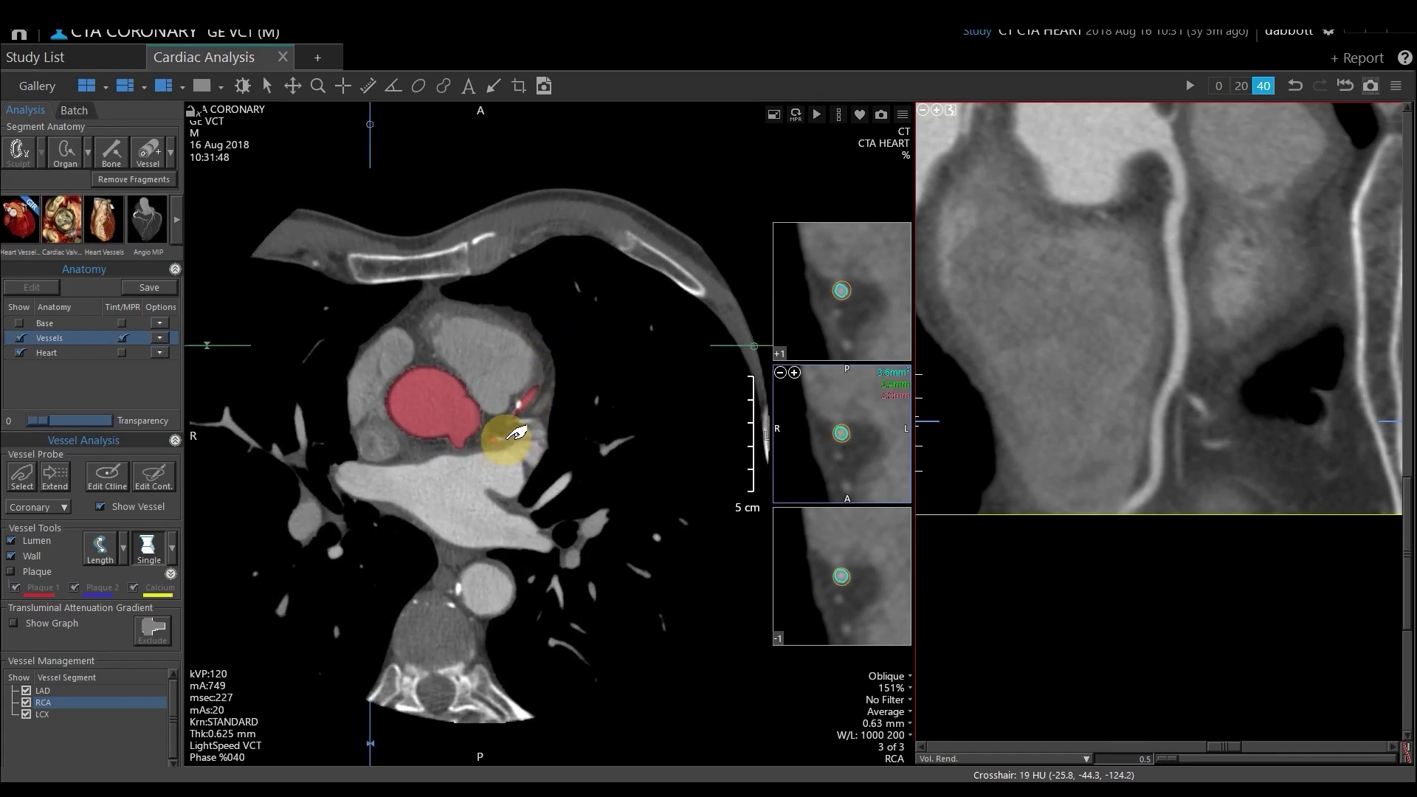
left_click_drag(546, 417, 556, 422)
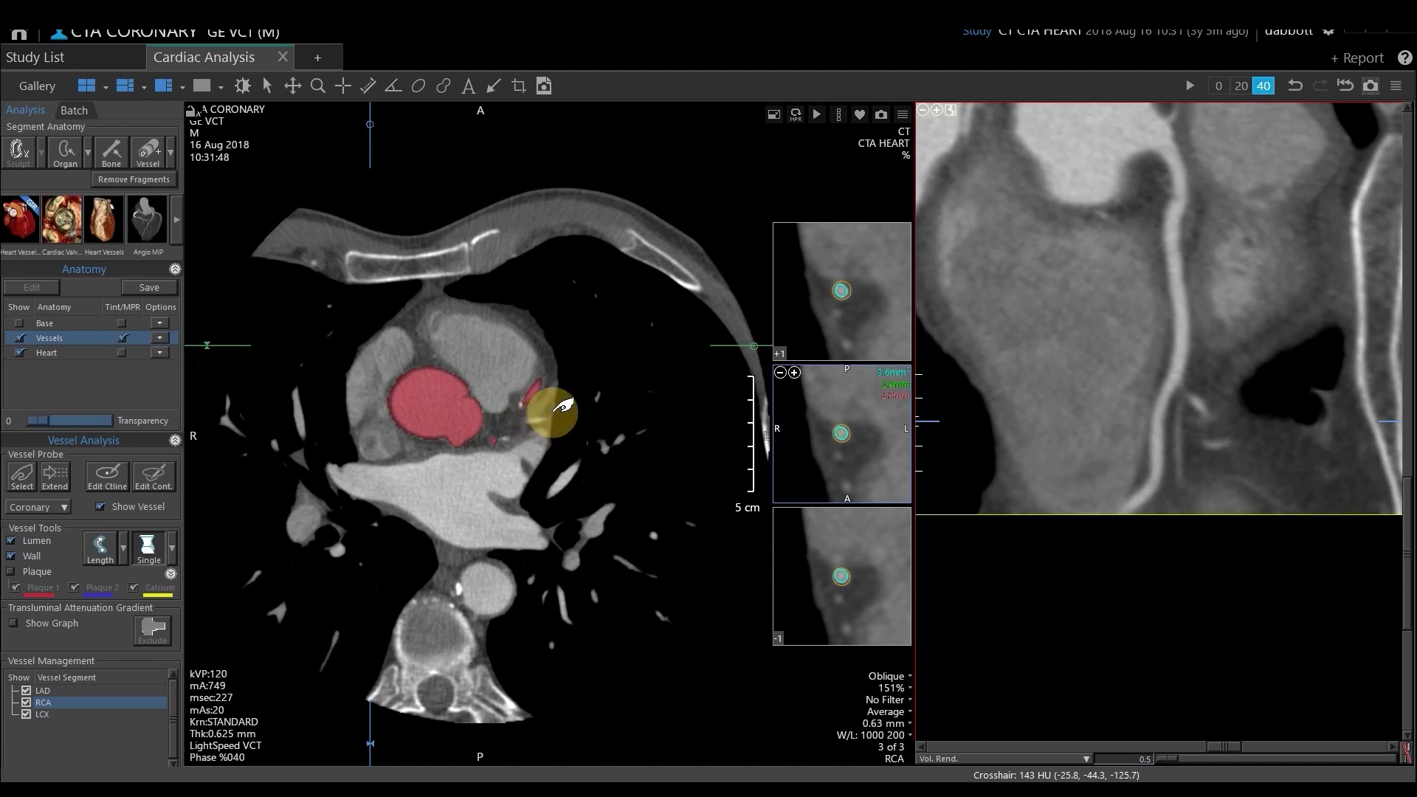
left_click_drag(555, 402, 555, 463)
left_click_drag(423, 362, 475, 554)
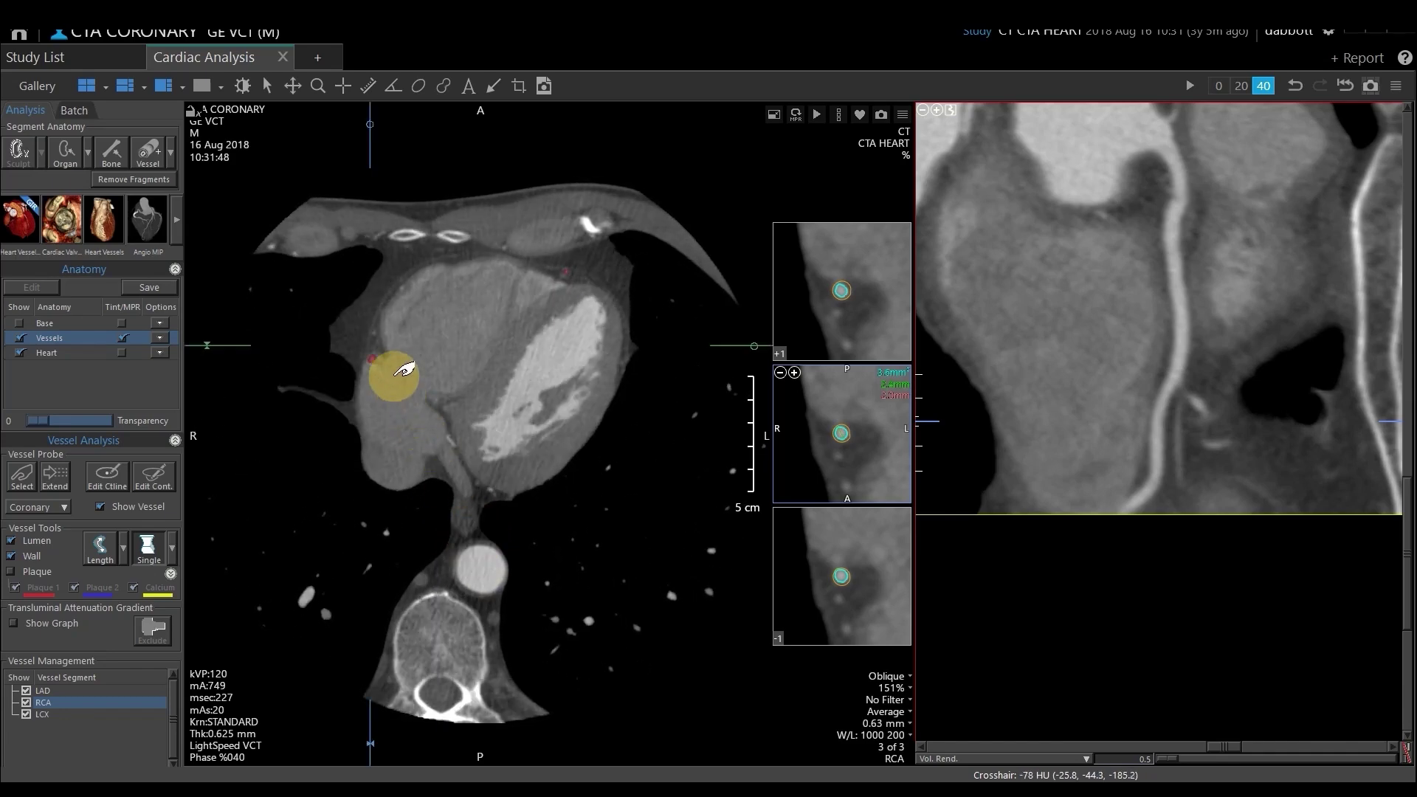
left_click_drag(391, 360, 442, 410)
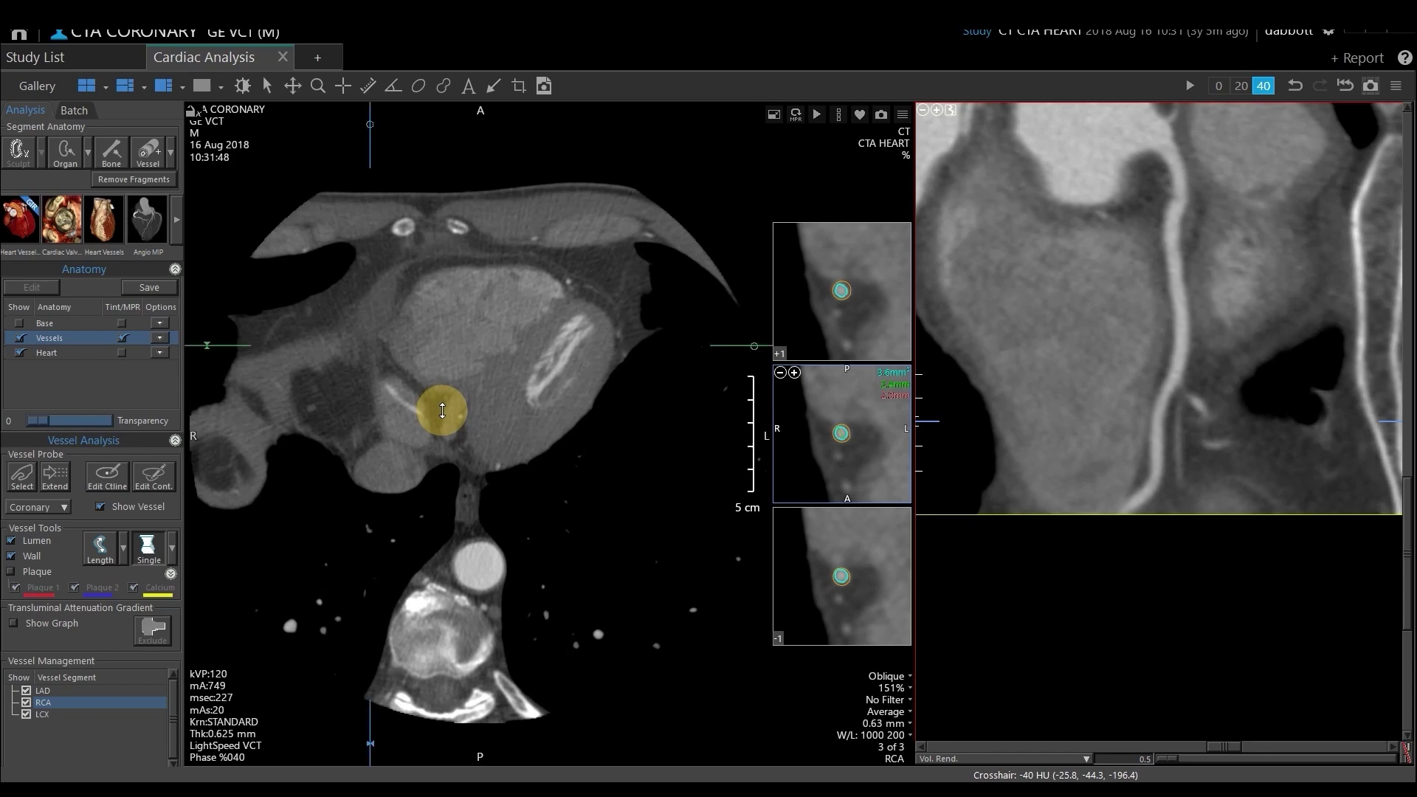
Step: Extend the RCA distally with the Extend tool, adding its untinted continuation on the lower axial slices
left_click(59, 479)
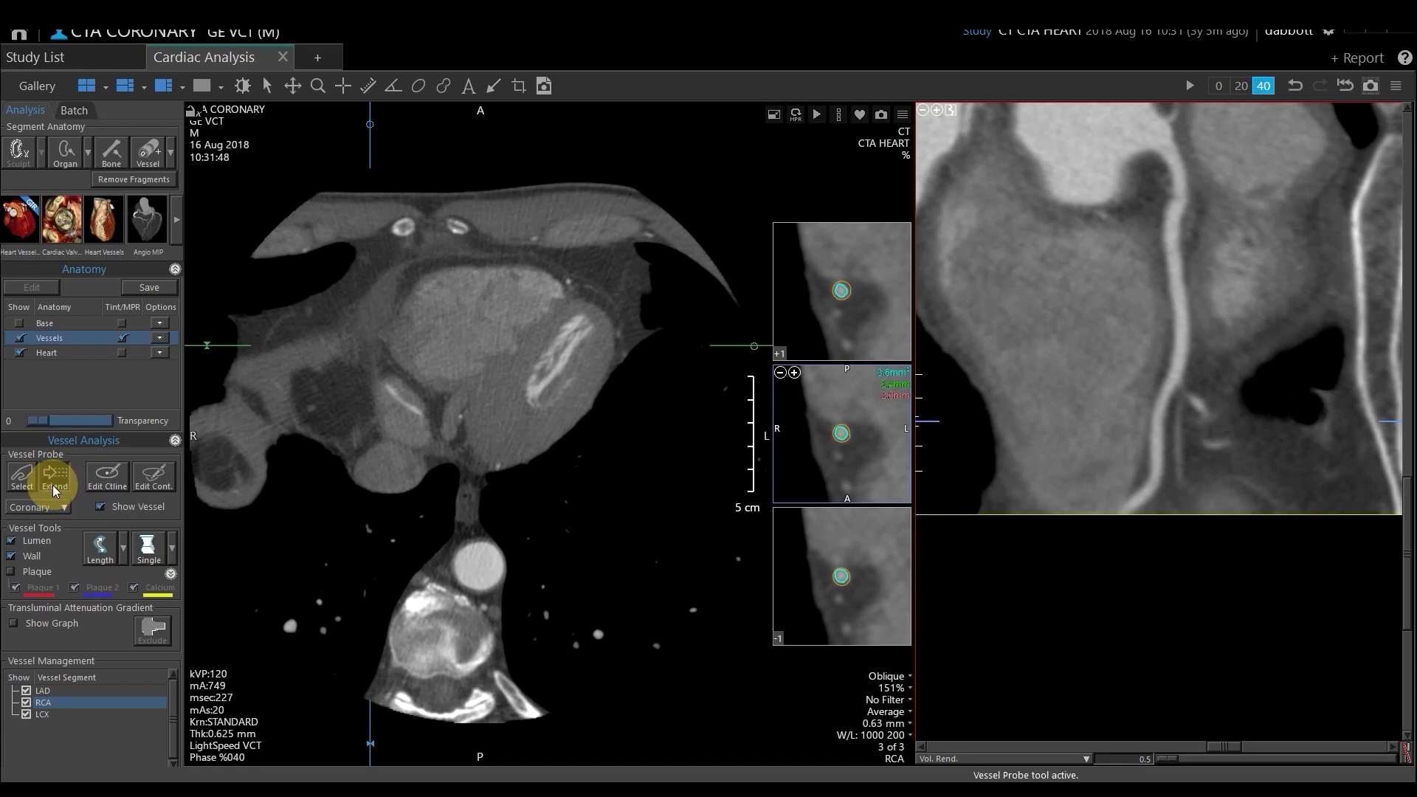
left_click(394, 391)
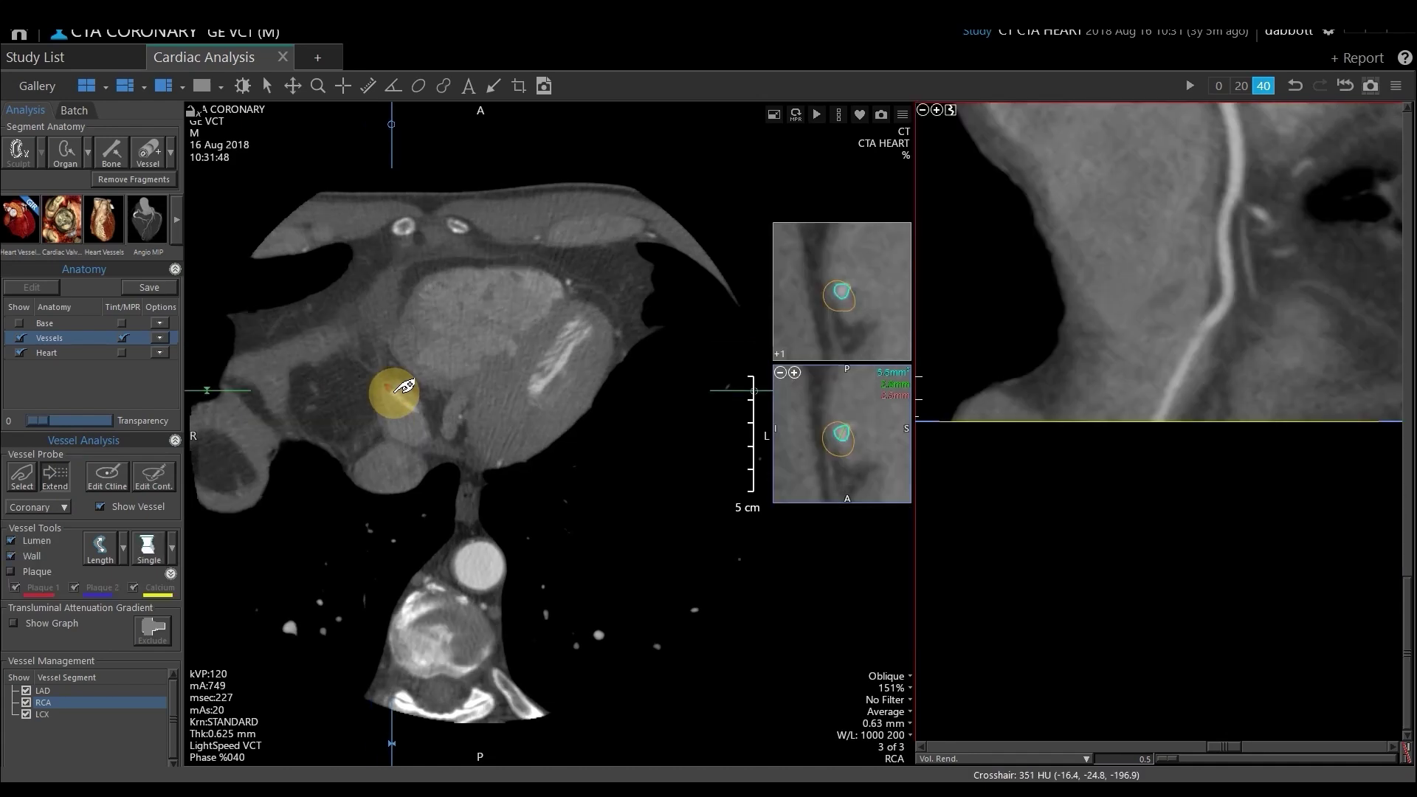
scroll(422, 393, "up", 5)
scroll(426, 393, "up", 2)
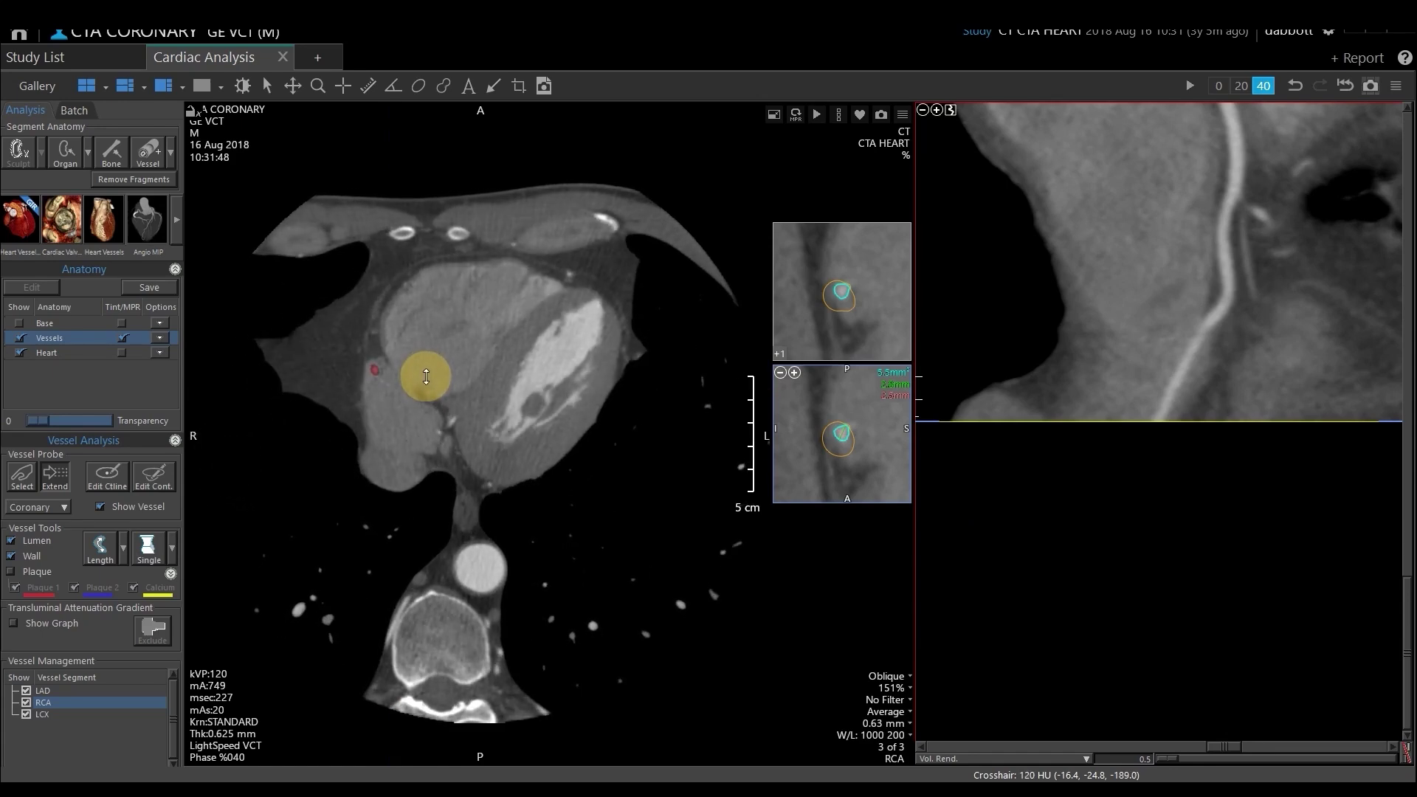
scroll(430, 393, "down", 3)
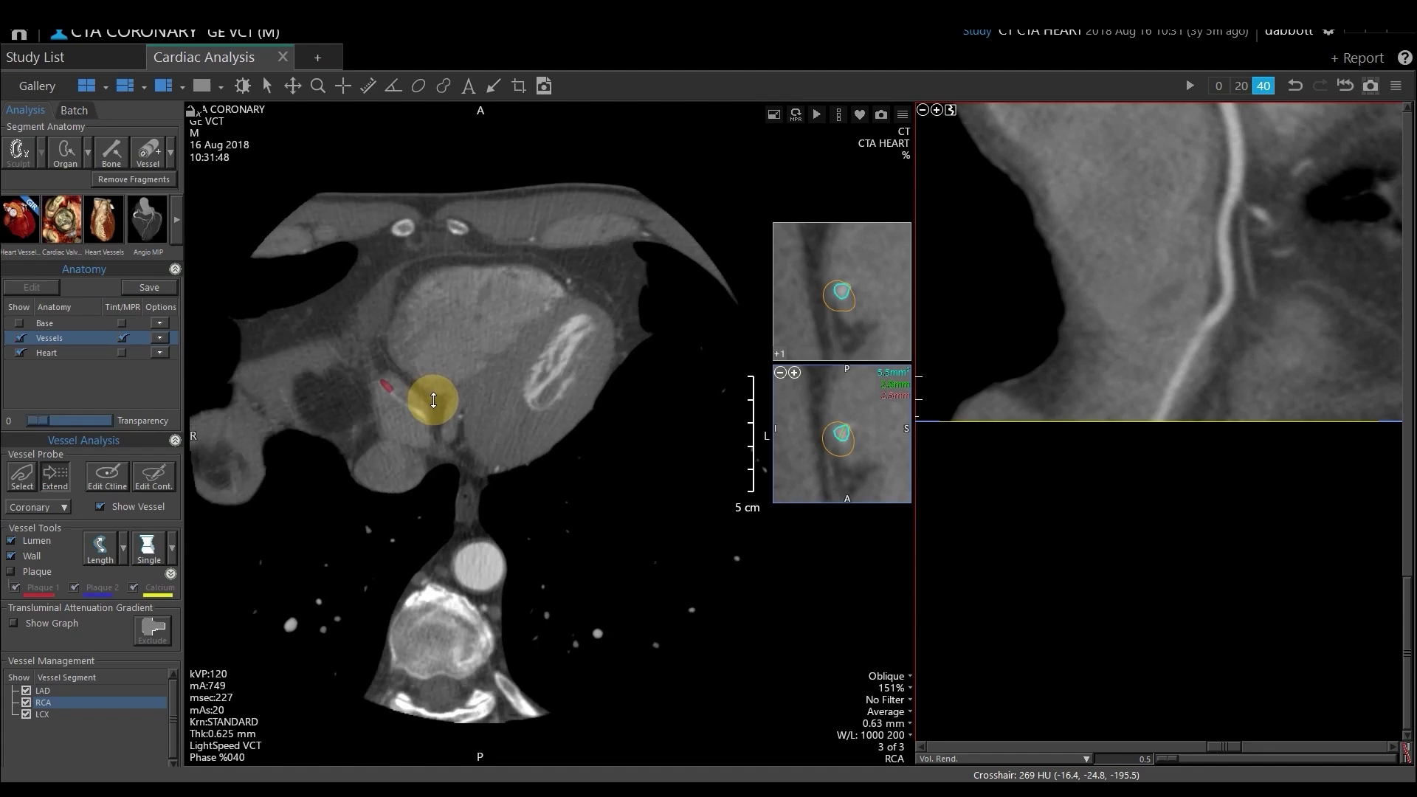
scroll(434, 402, "down", 2)
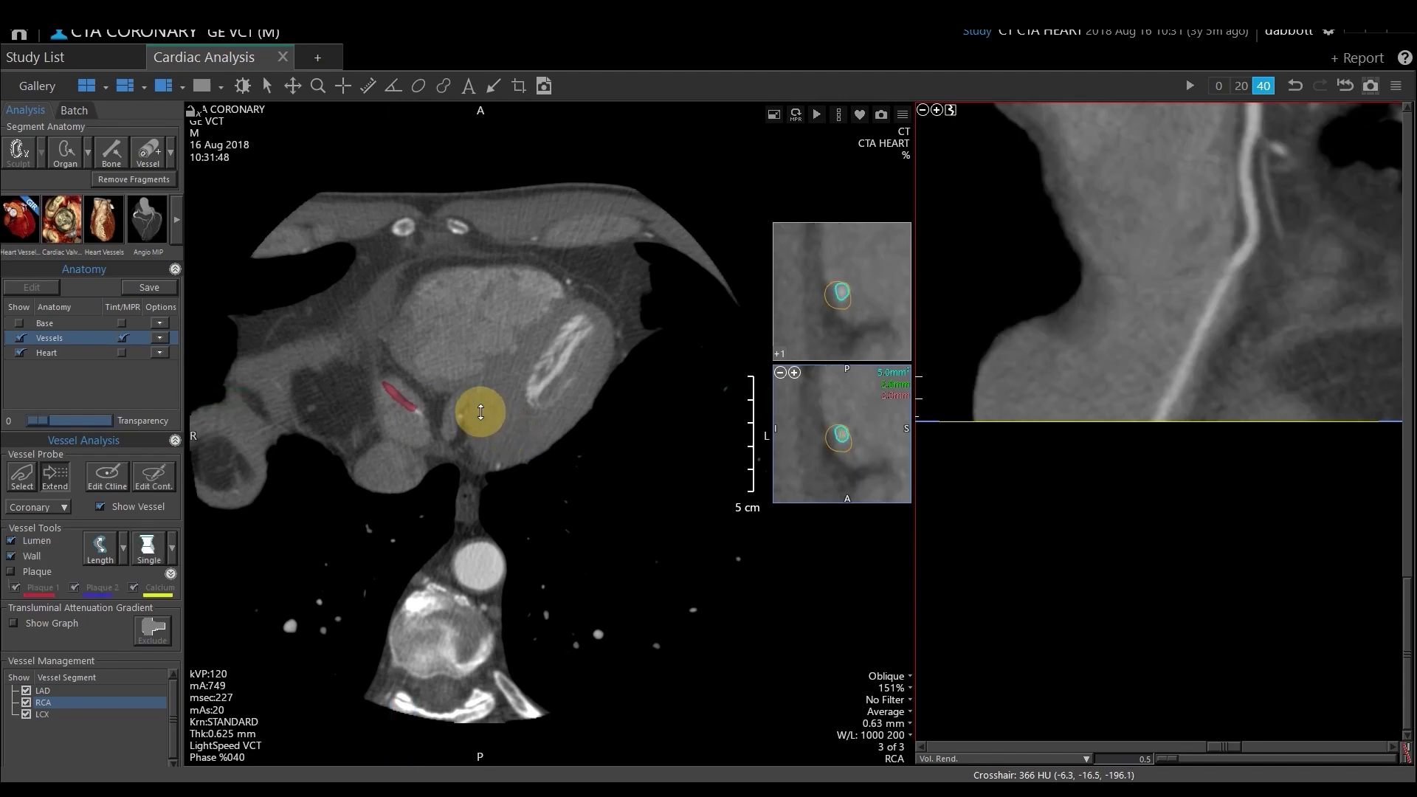
scroll(479, 404, "down", 2)
scroll(479, 405, "down", 5)
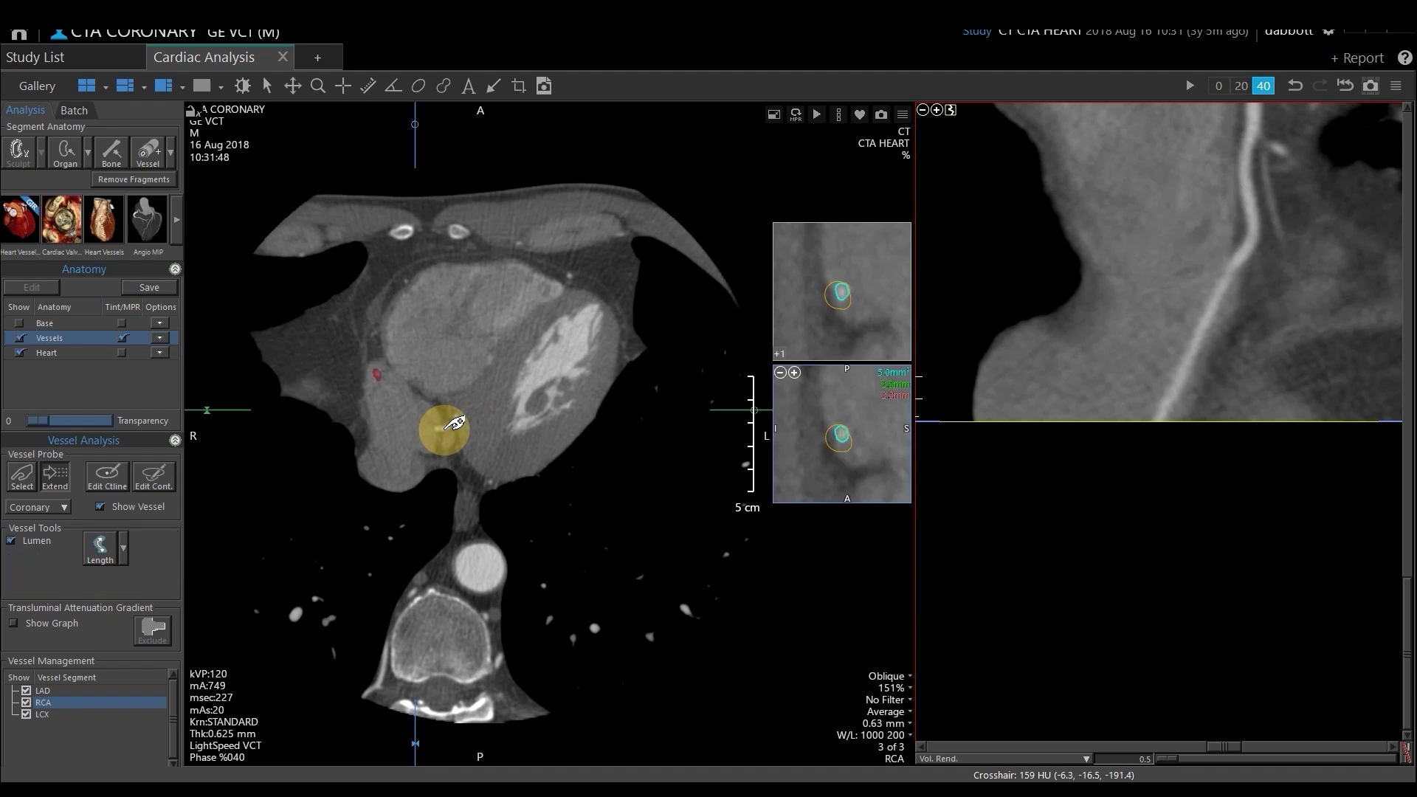
left_click(445, 427)
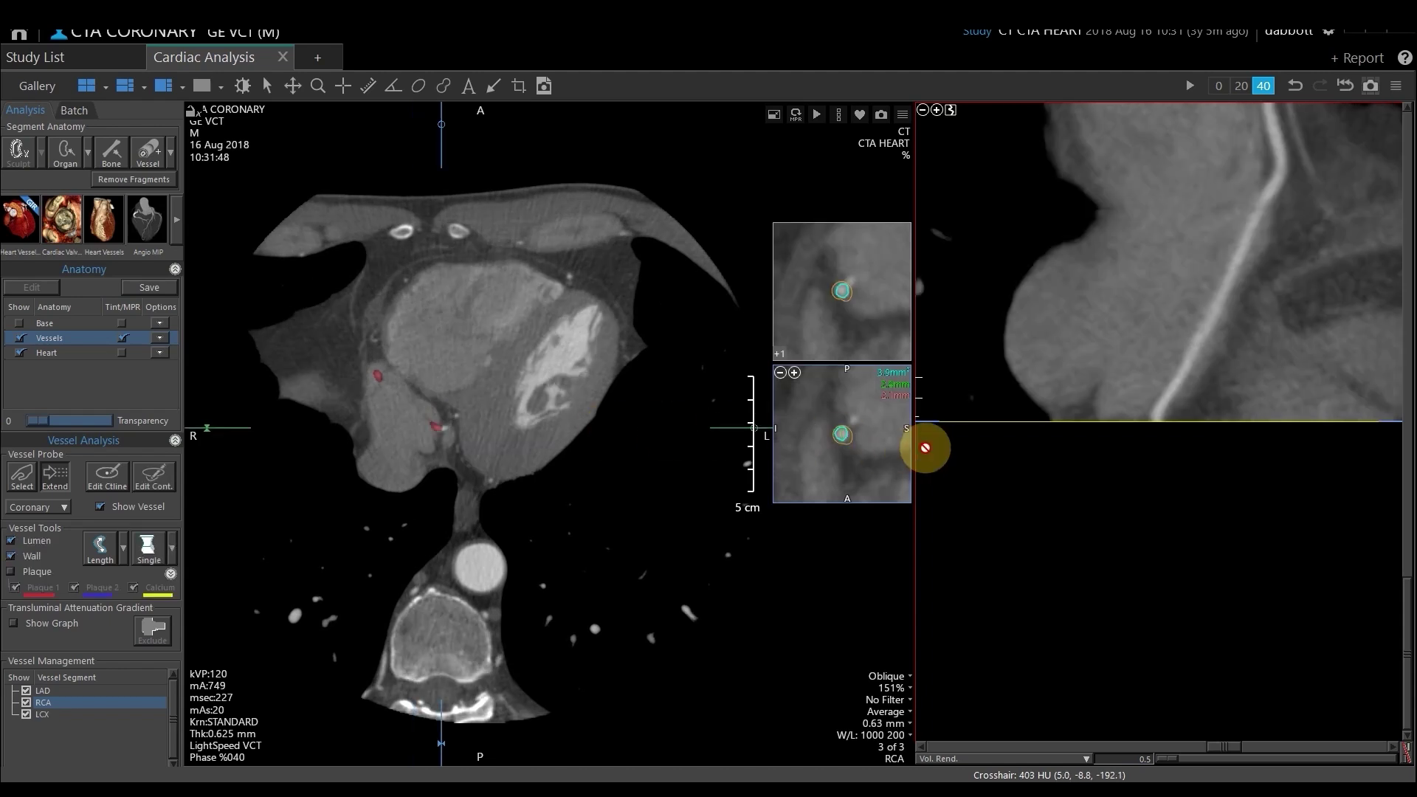
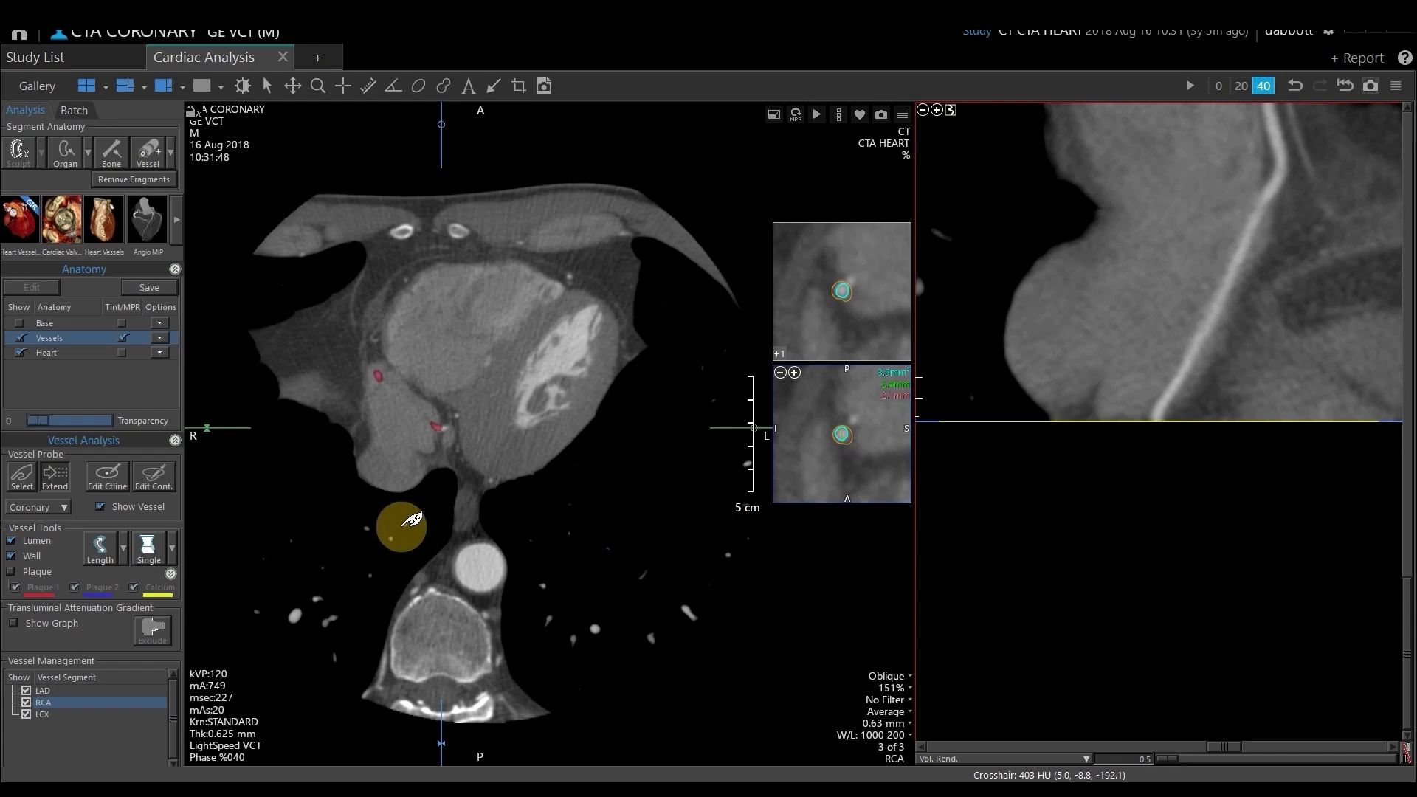
Step: Select the untinted branch beside the calcified LAD as a new coronary vessel with the vessel probe and rotate its curved view
left_click_drag(657, 529, 633, 253)
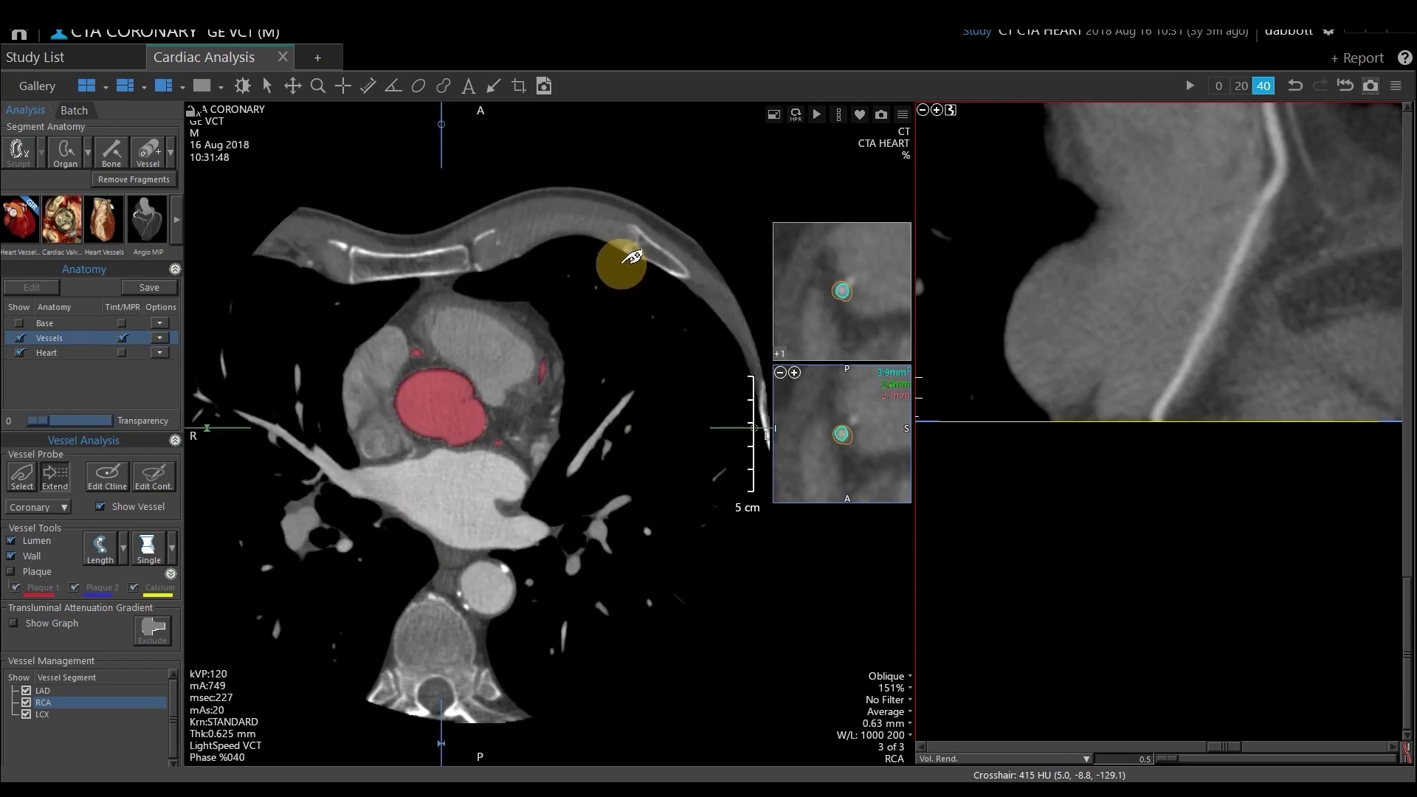
mouse_move(637, 363)
left_mouse_down()
mouse_move(639, 325)
mouse_move(642, 347)
left_mouse_up()
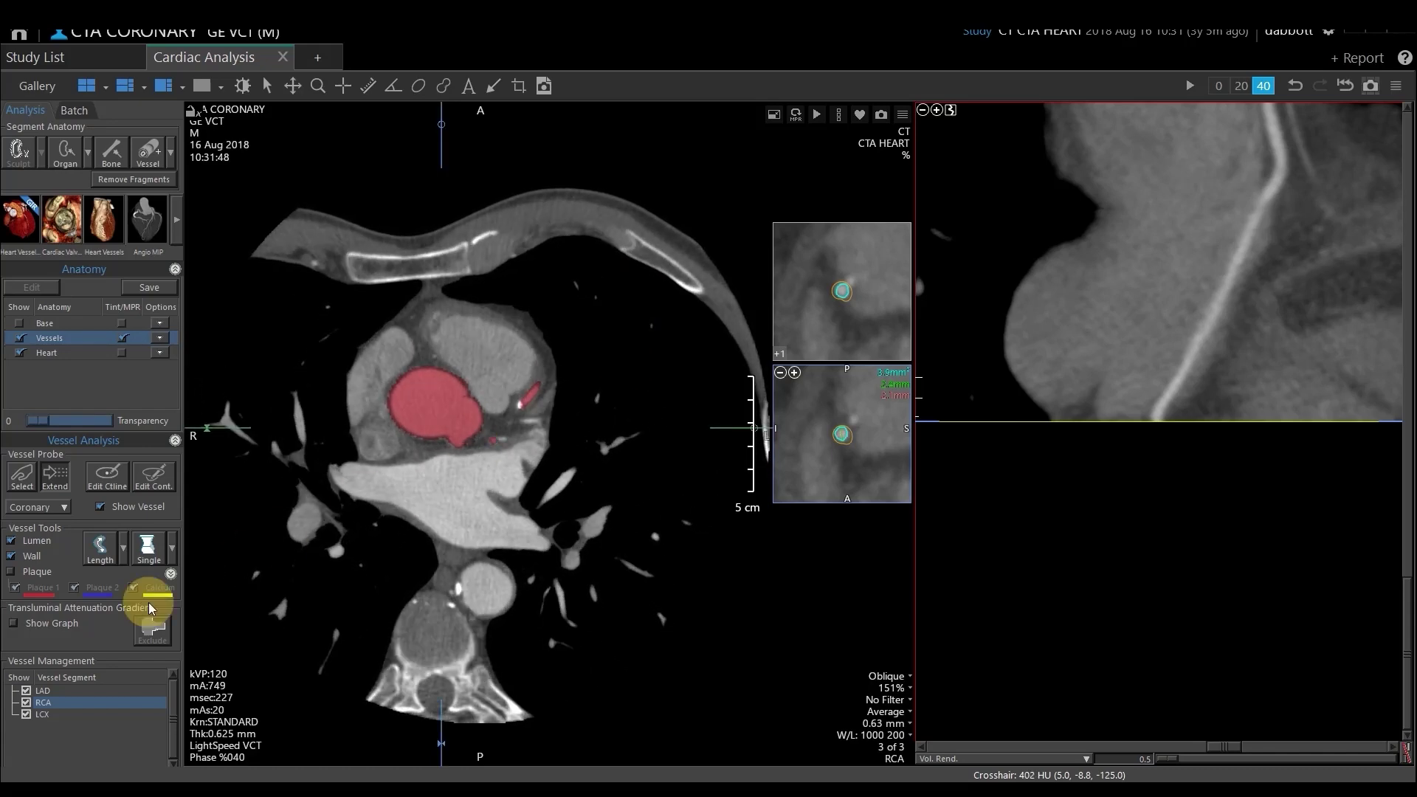
left_click(21, 476)
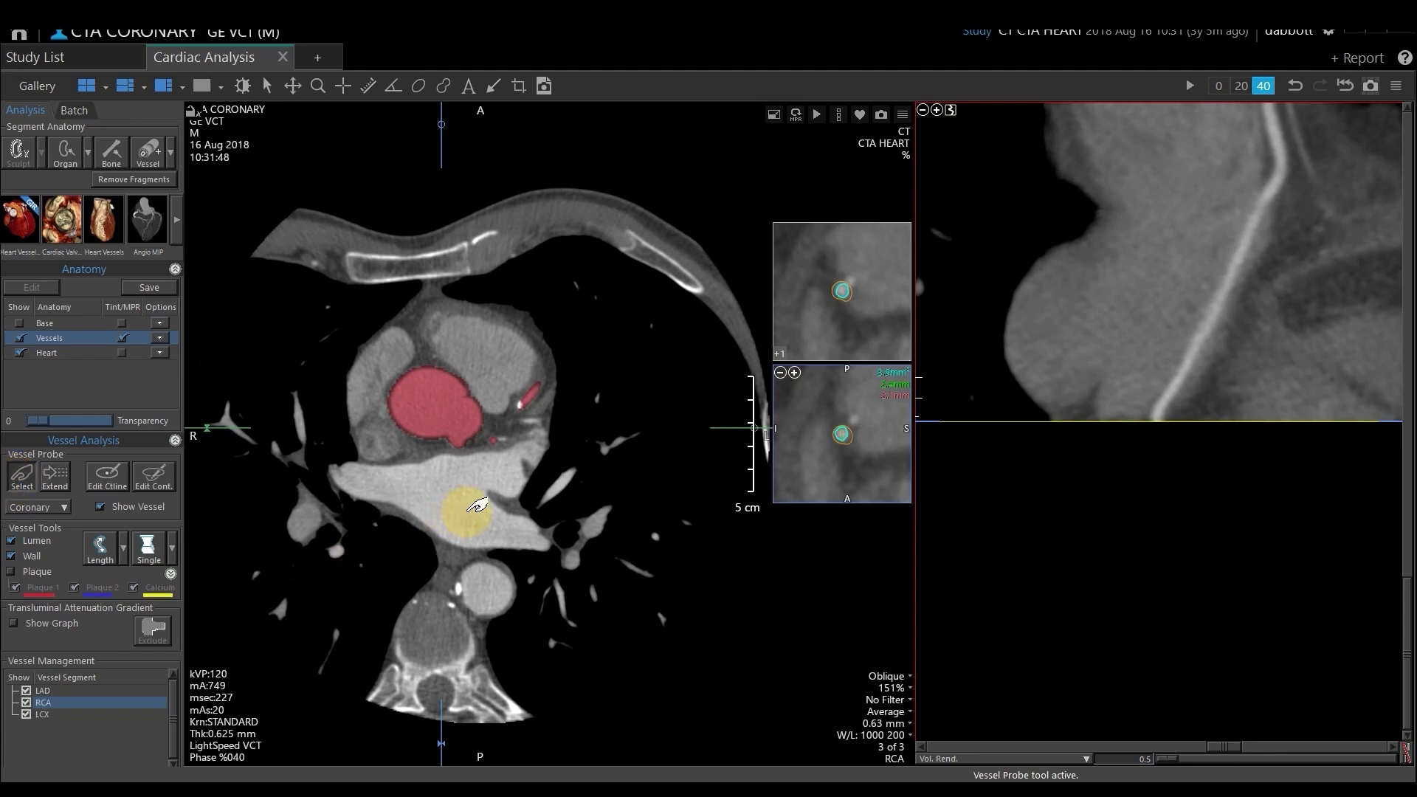
mouse_move(569, 490)
left_mouse_down()
mouse_move(578, 459)
mouse_move(579, 494)
left_mouse_up()
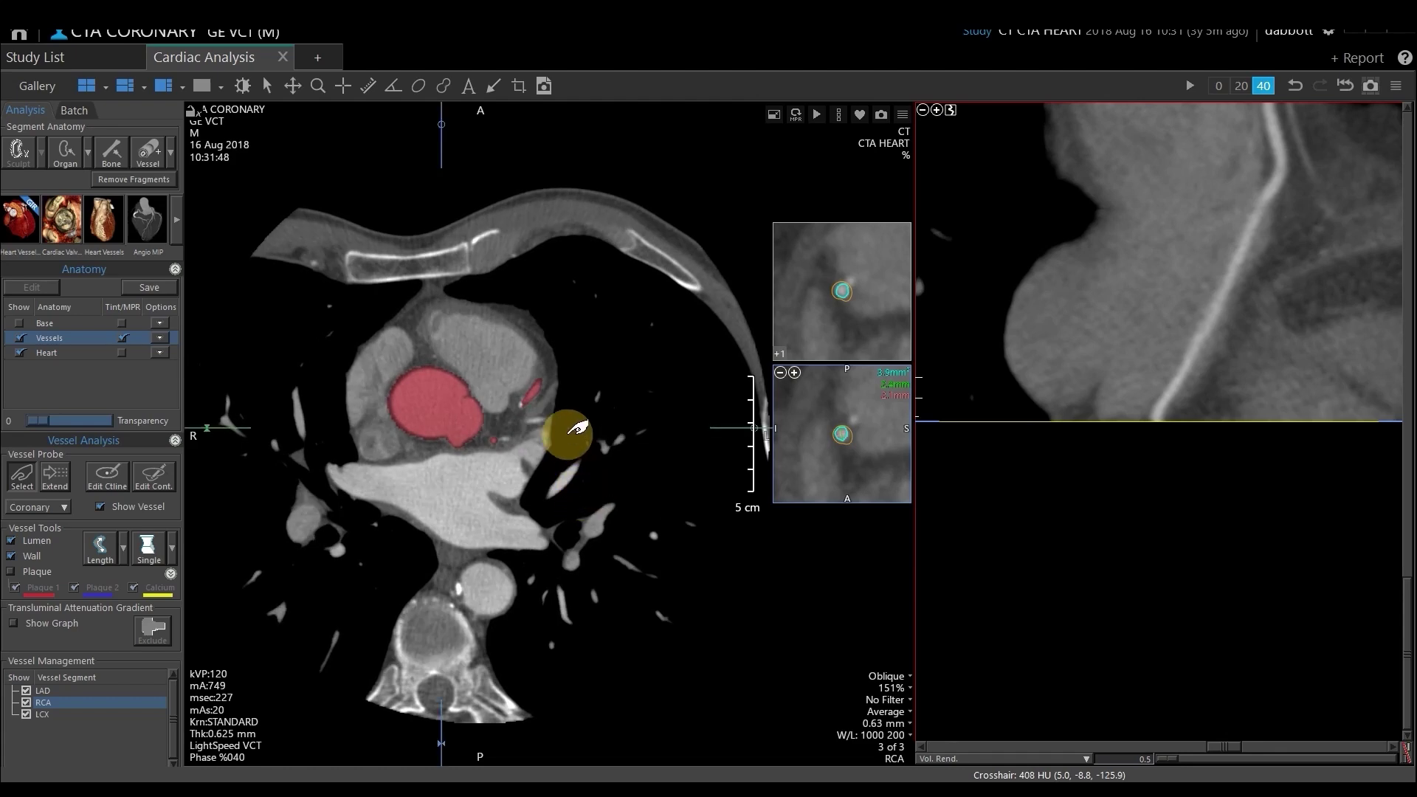
scroll(564, 437, "down", 3)
scroll(569, 427, "up", 4)
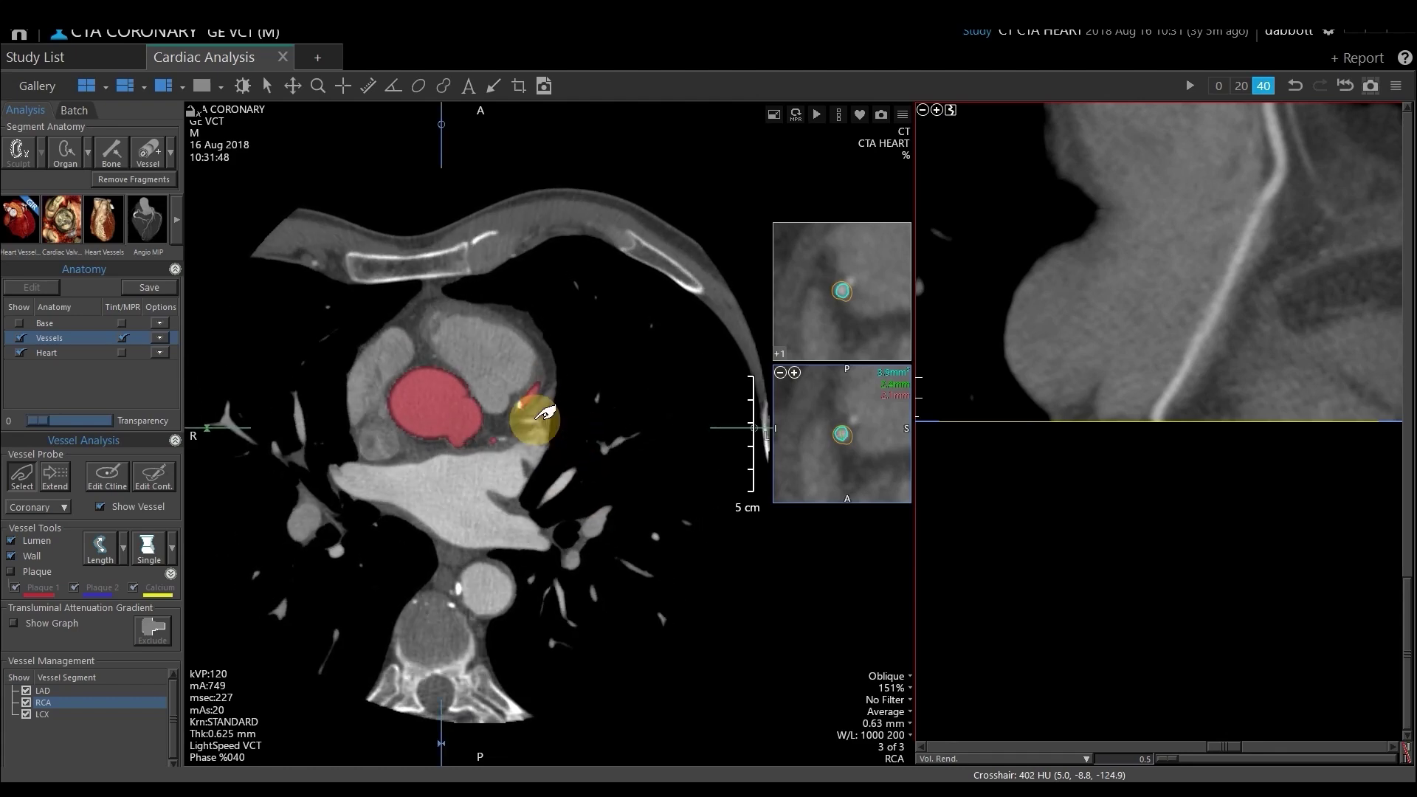
left_click(542, 415)
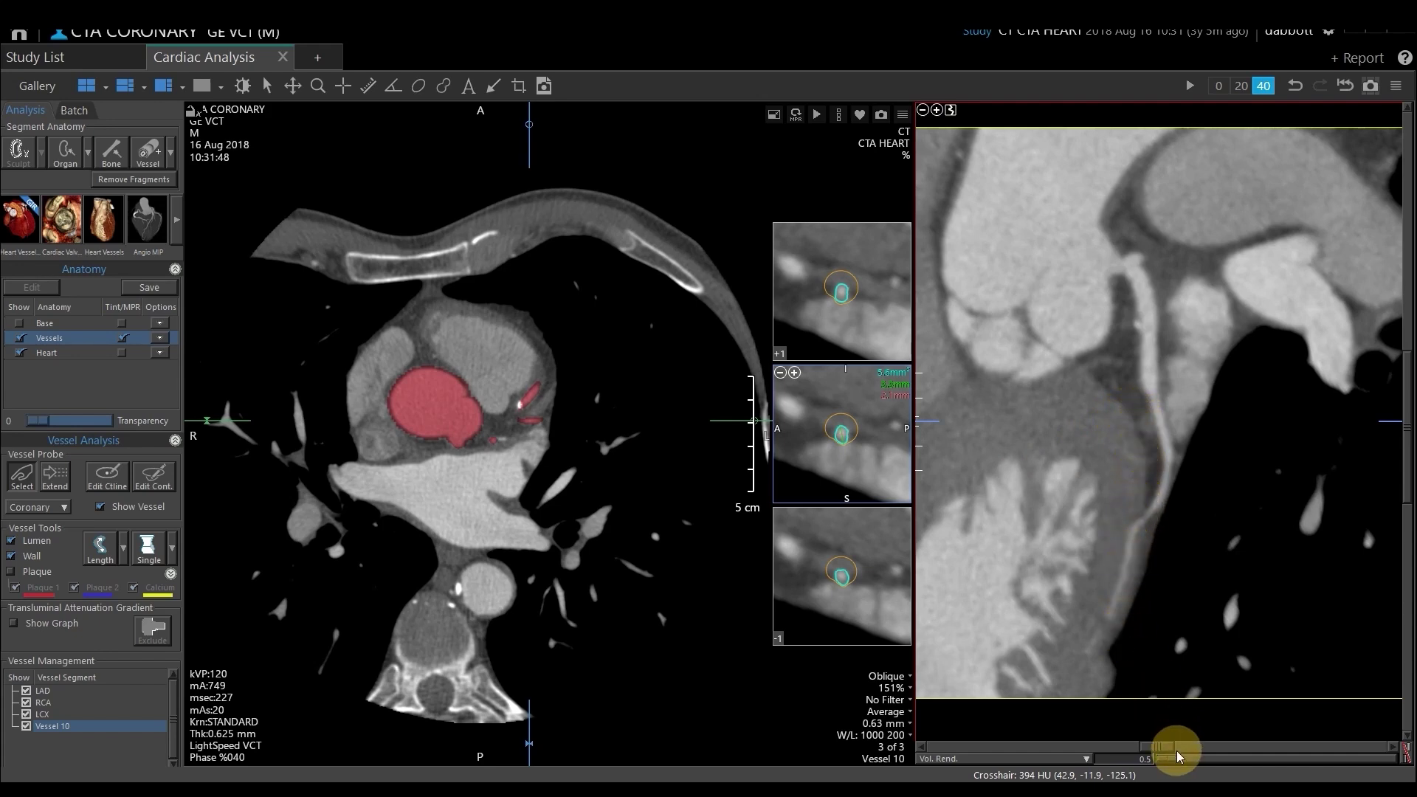
left_click_drag(1170, 749, 1237, 752)
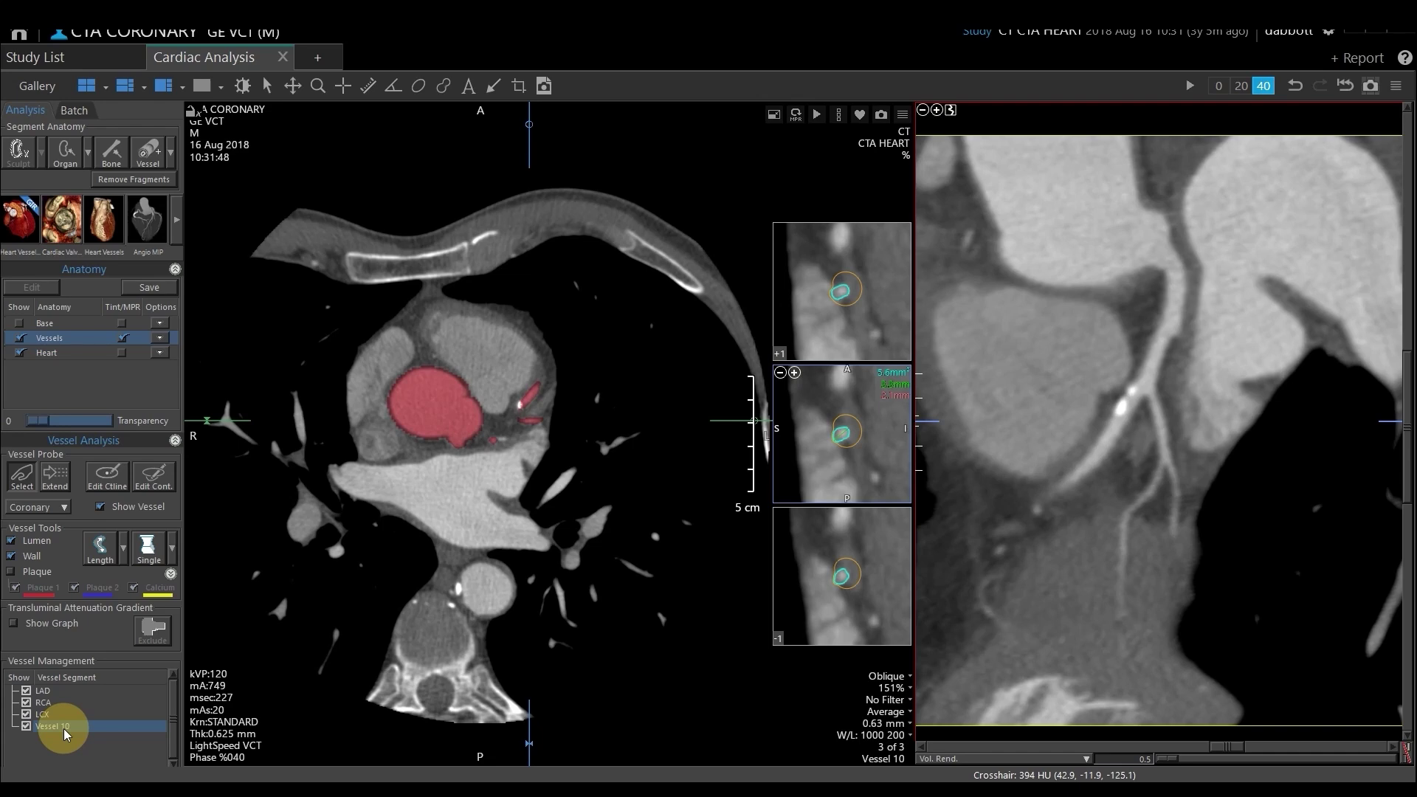
Step: Rename the newly probed vessel as Diag and turn off the Vessels tint on the MPR views
double_click(64, 726)
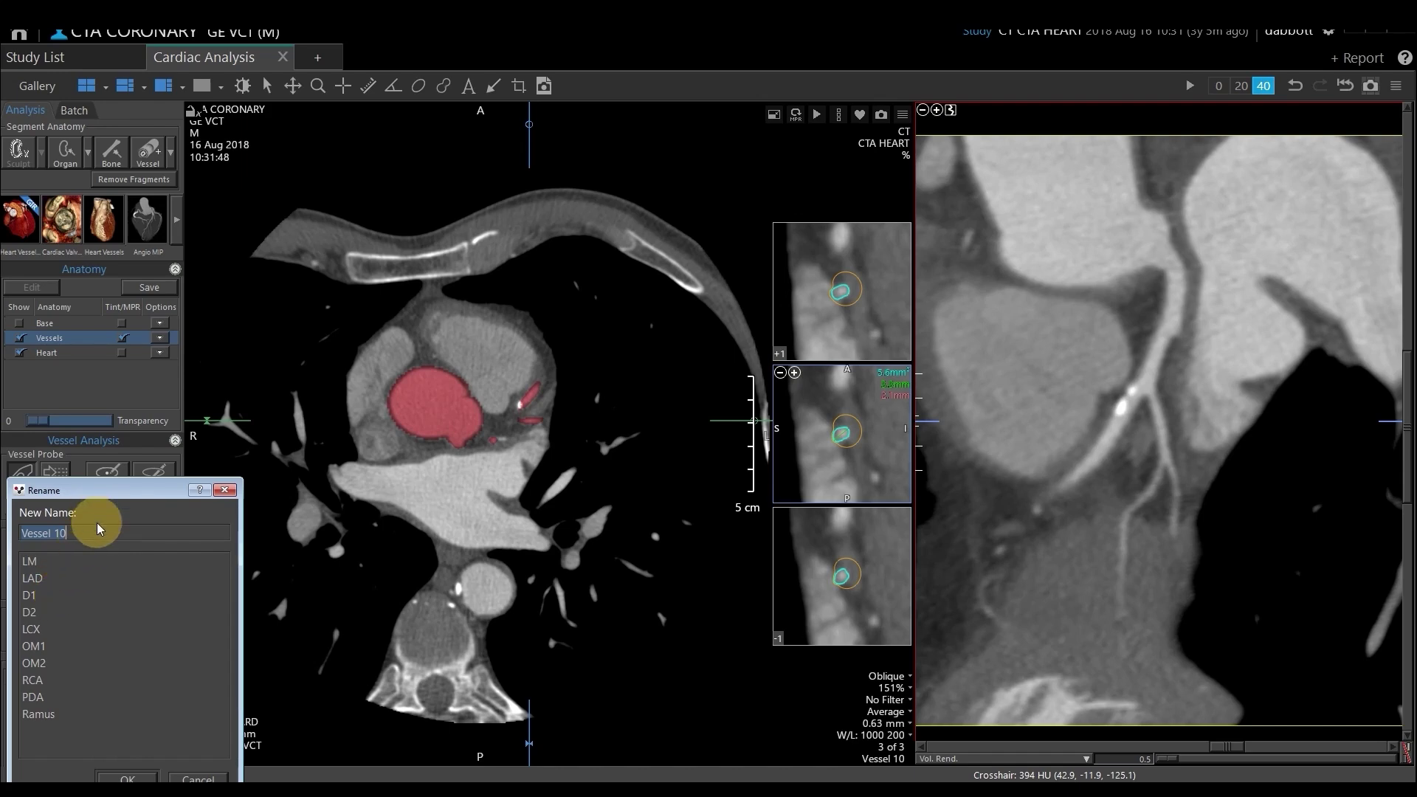
type("Diag")
left_click(133, 778)
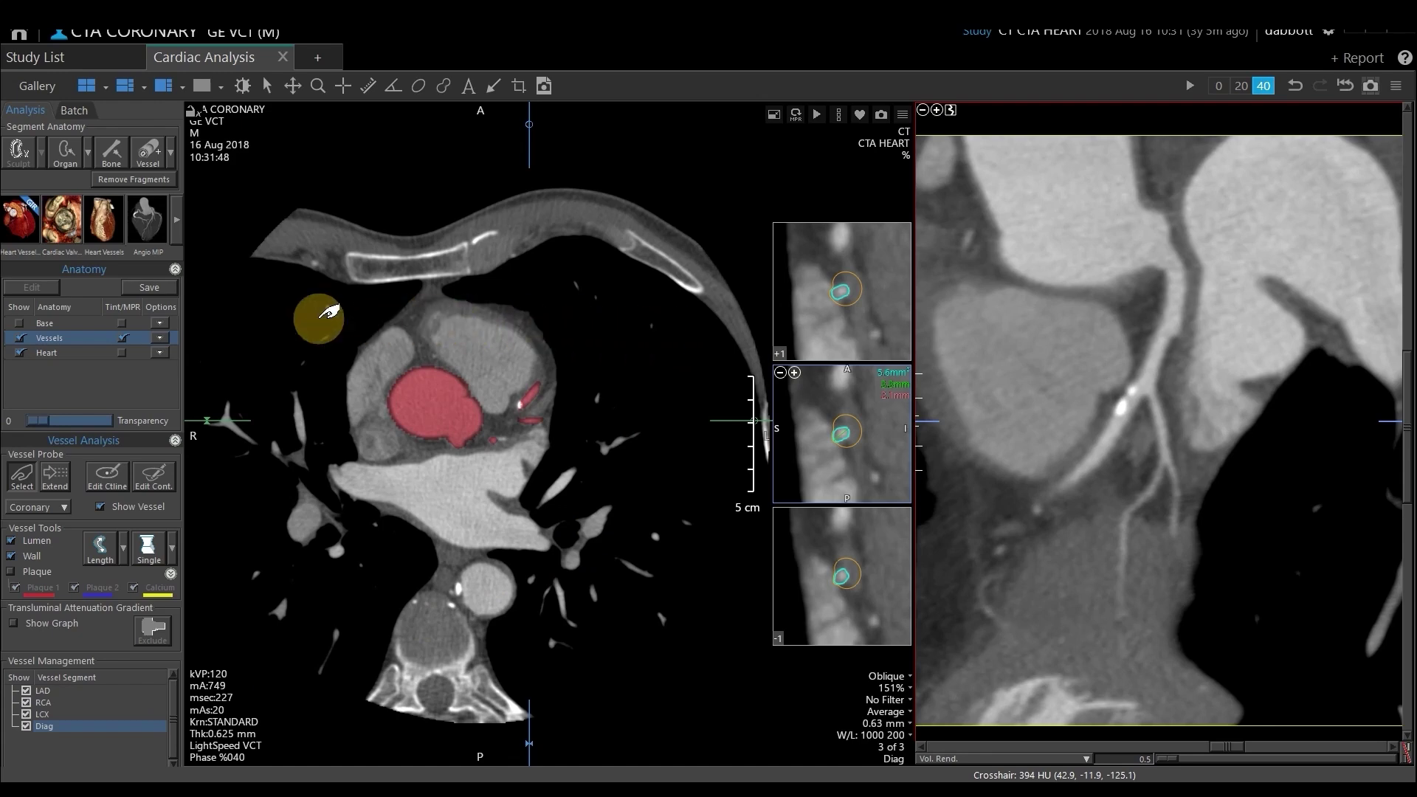
left_click(121, 337)
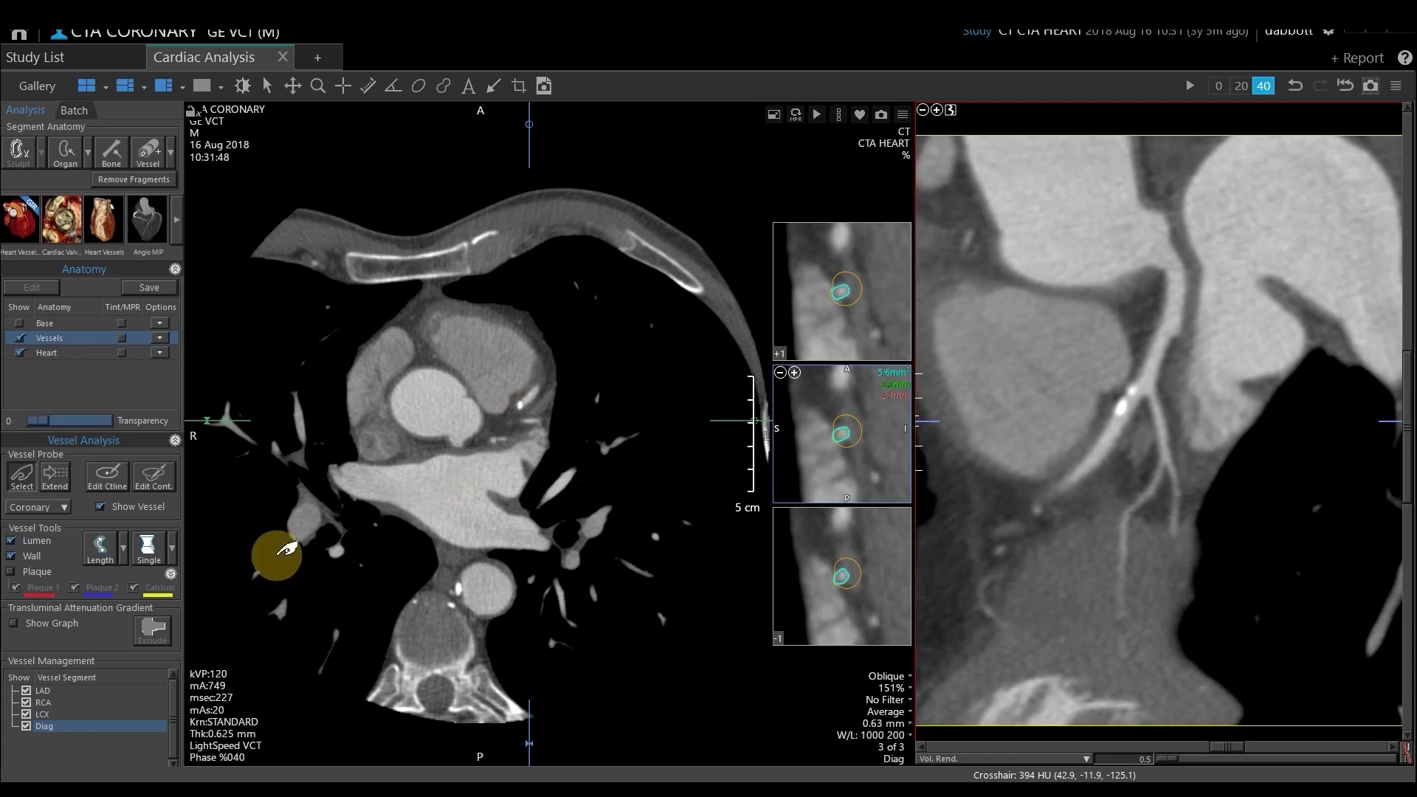
Step: Display the LAD and cycle through the available cross-section layouts, ending on the three-image strip beside the axial view
left_click(55, 690)
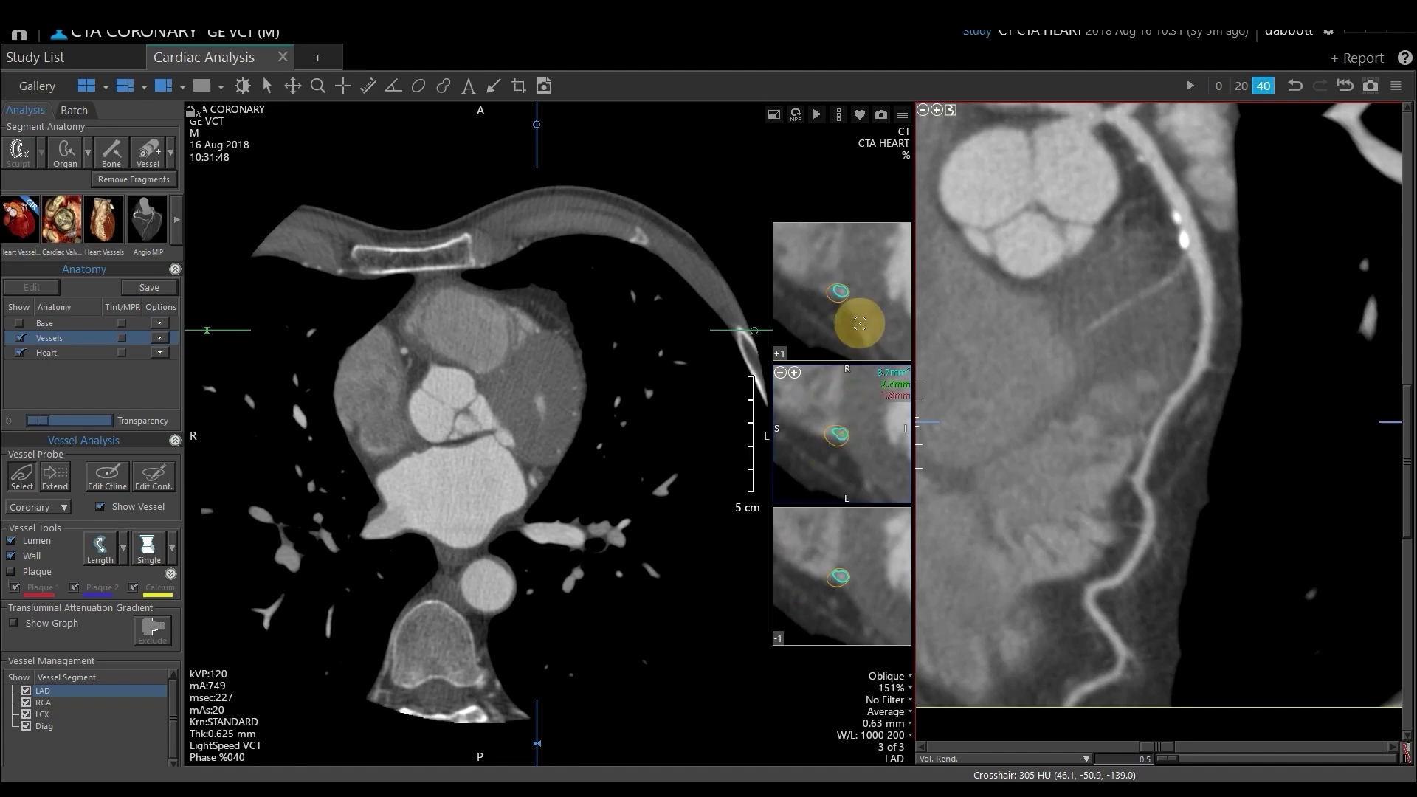
left_click(839, 115)
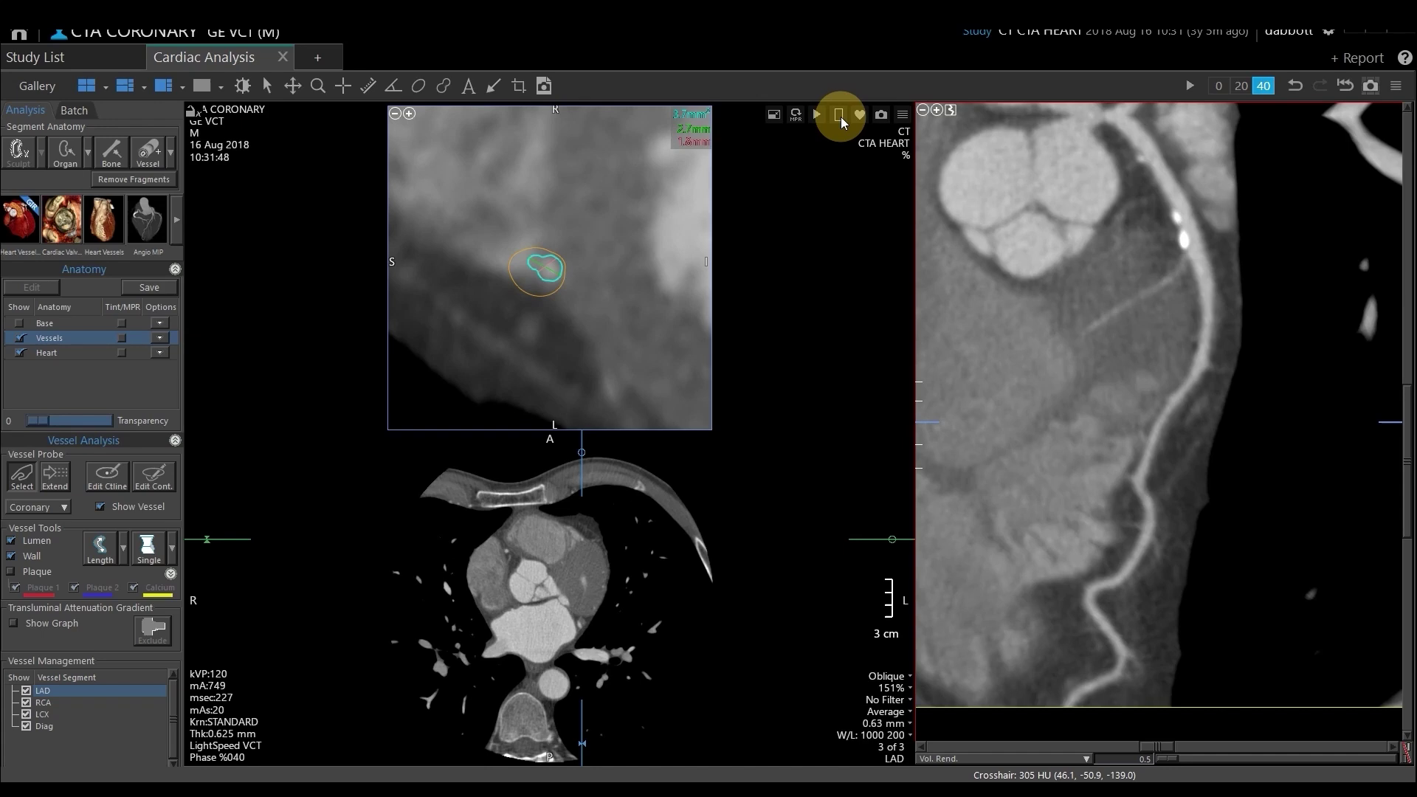
left_click(840, 115)
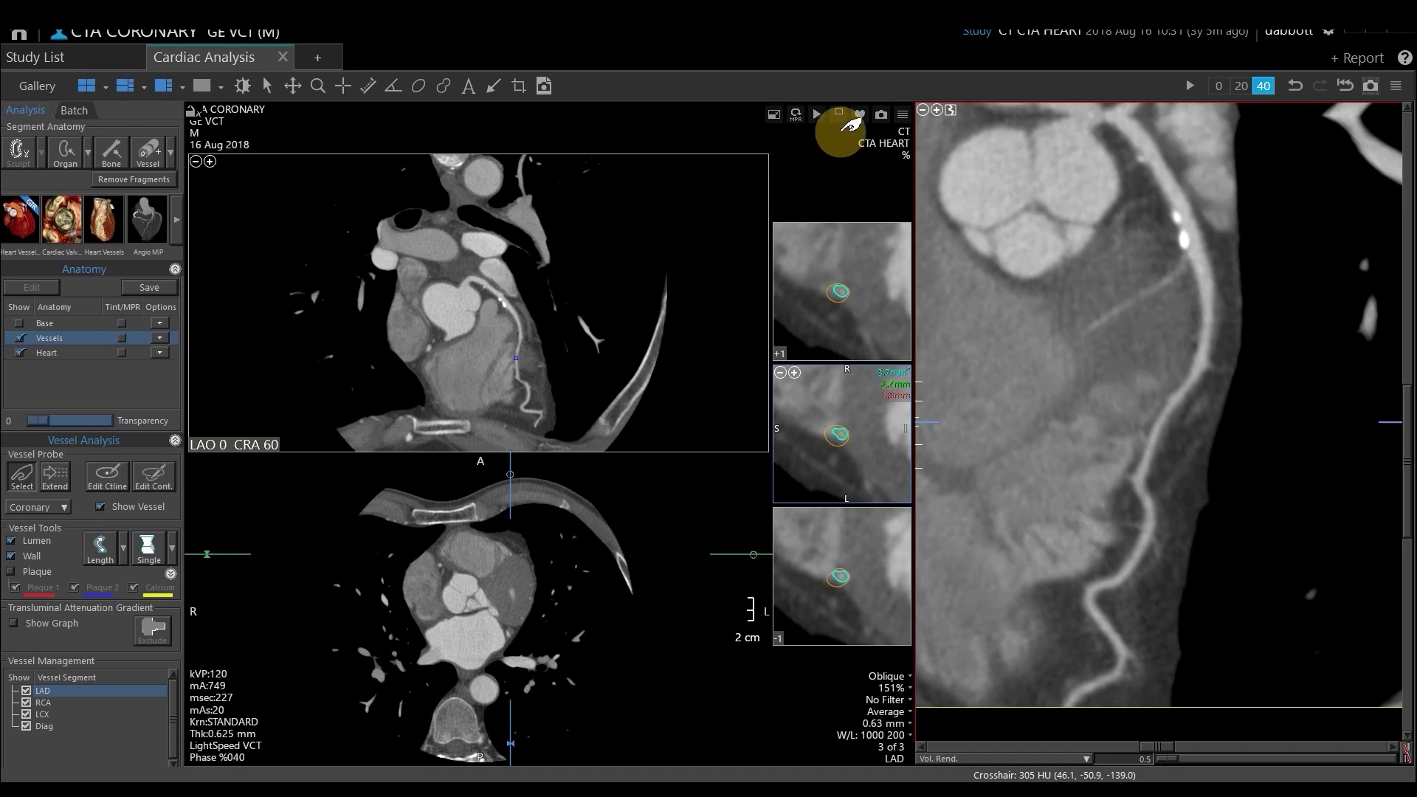
left_click(839, 118)
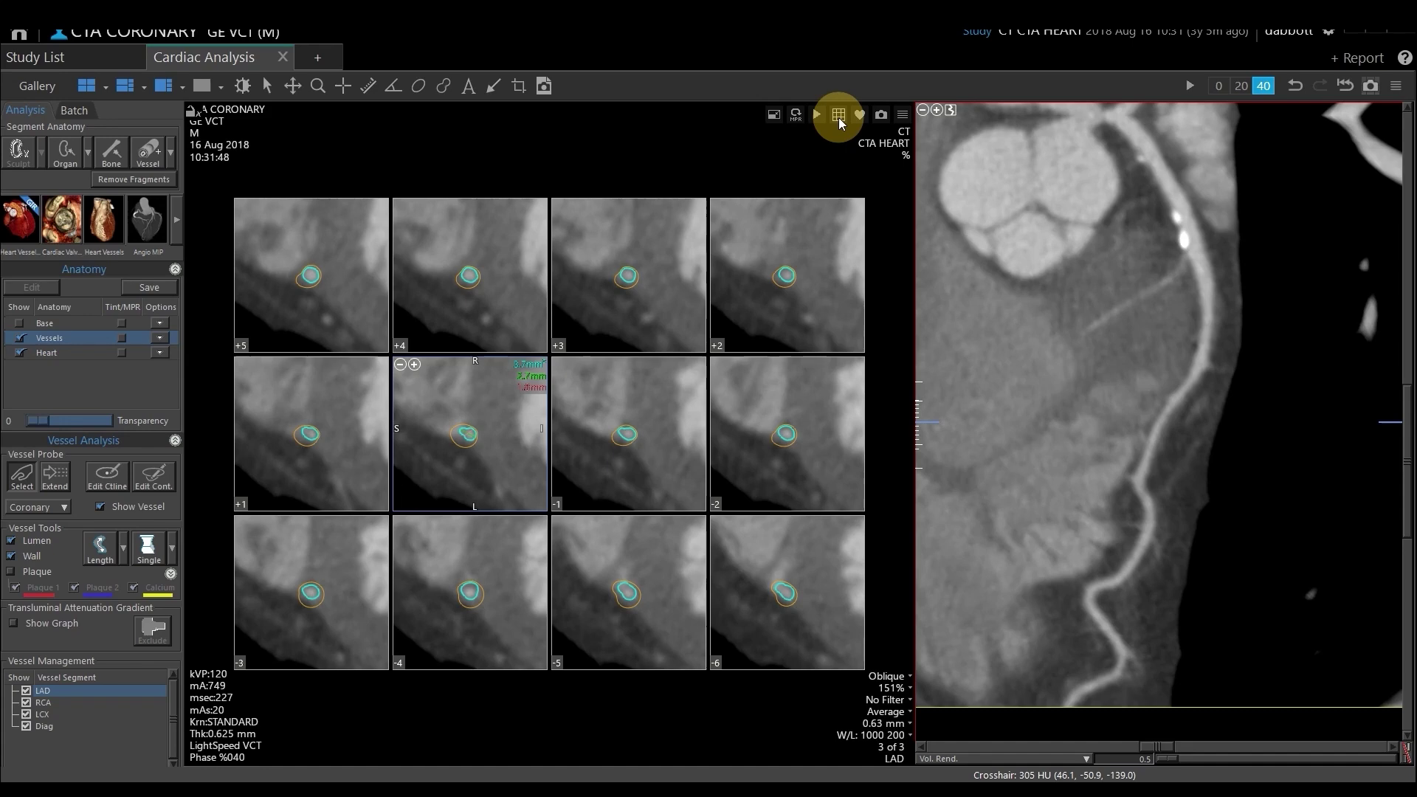
left_click(839, 118)
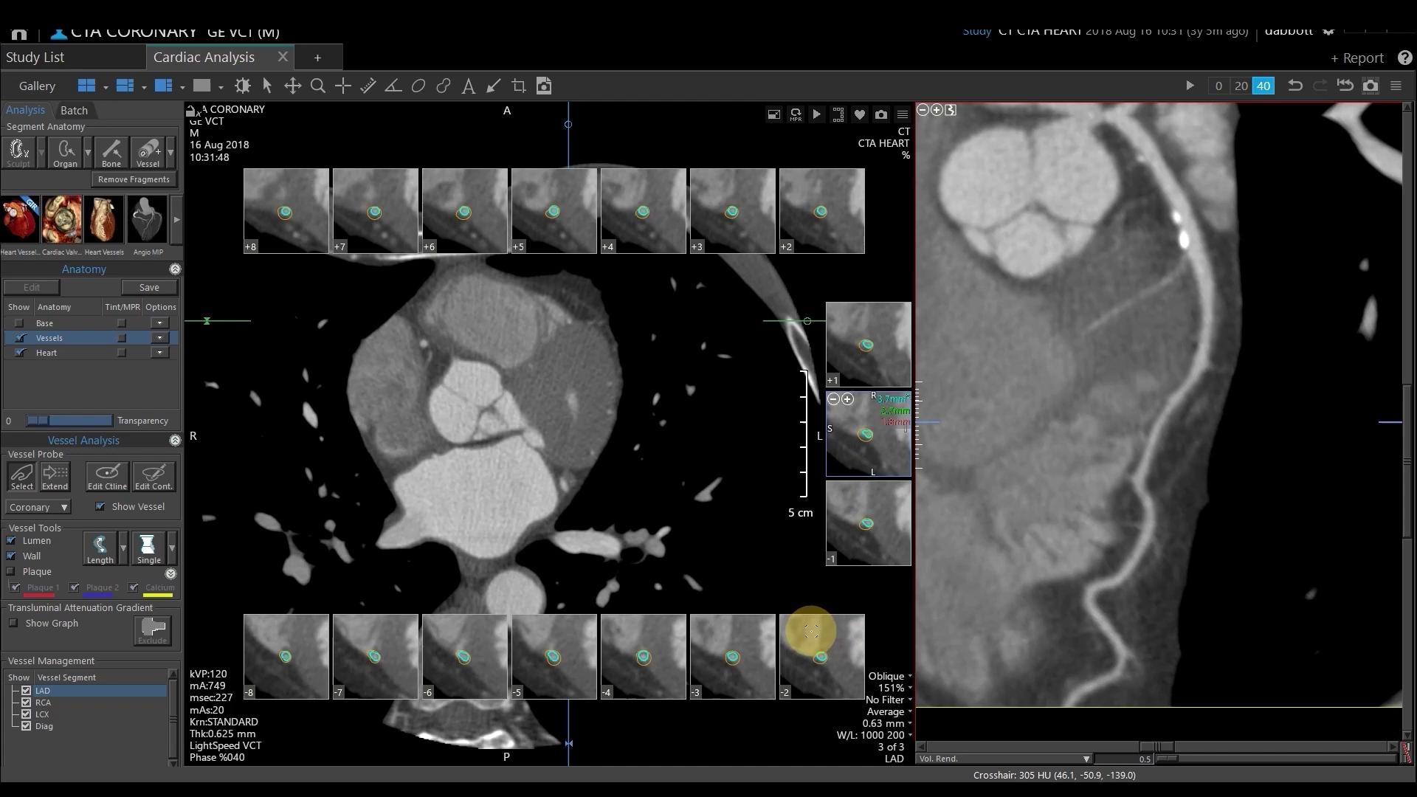
left_click(839, 116)
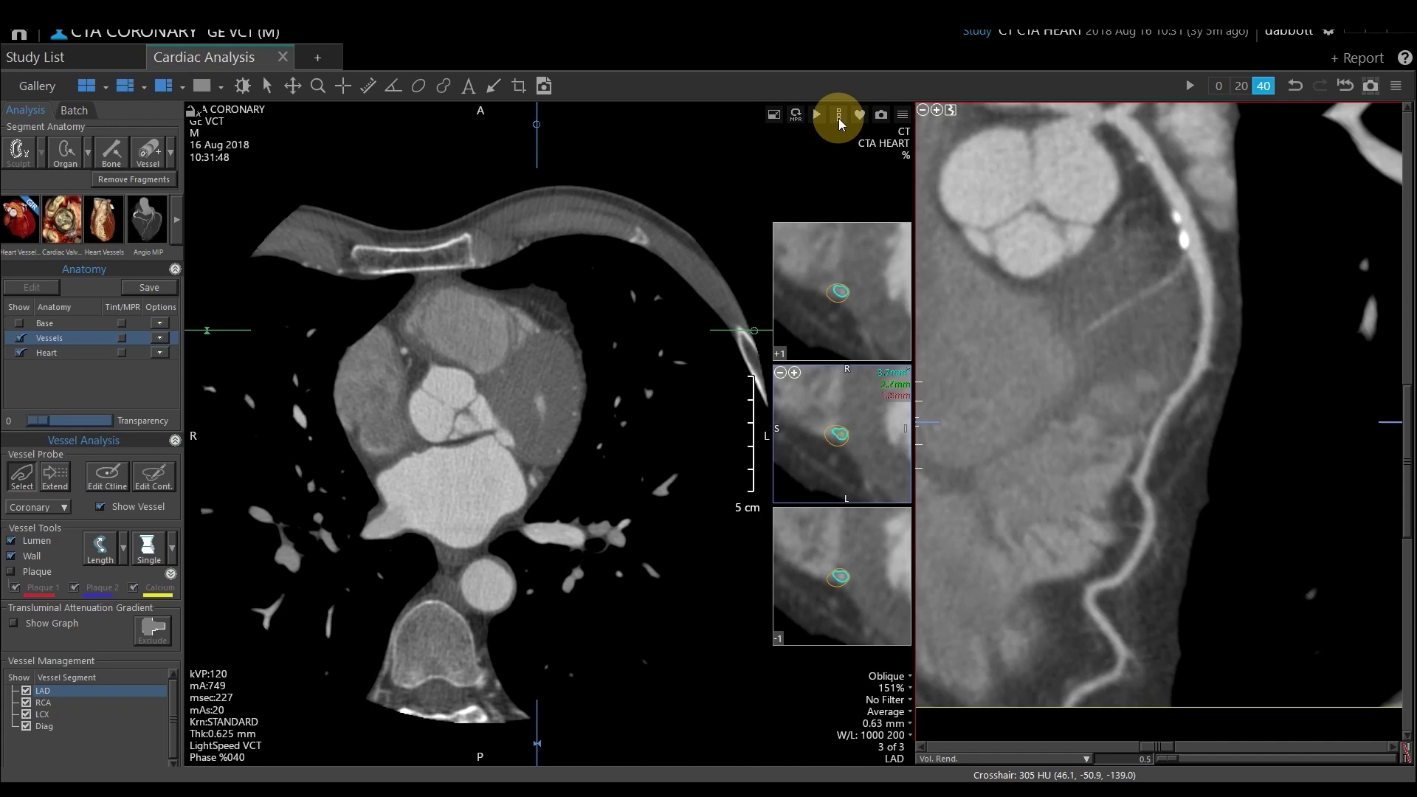
Step: Return to the four-view layout and use the Crosshair tool to reposition the MPR planes near the left coronary origin
double_click(730, 175)
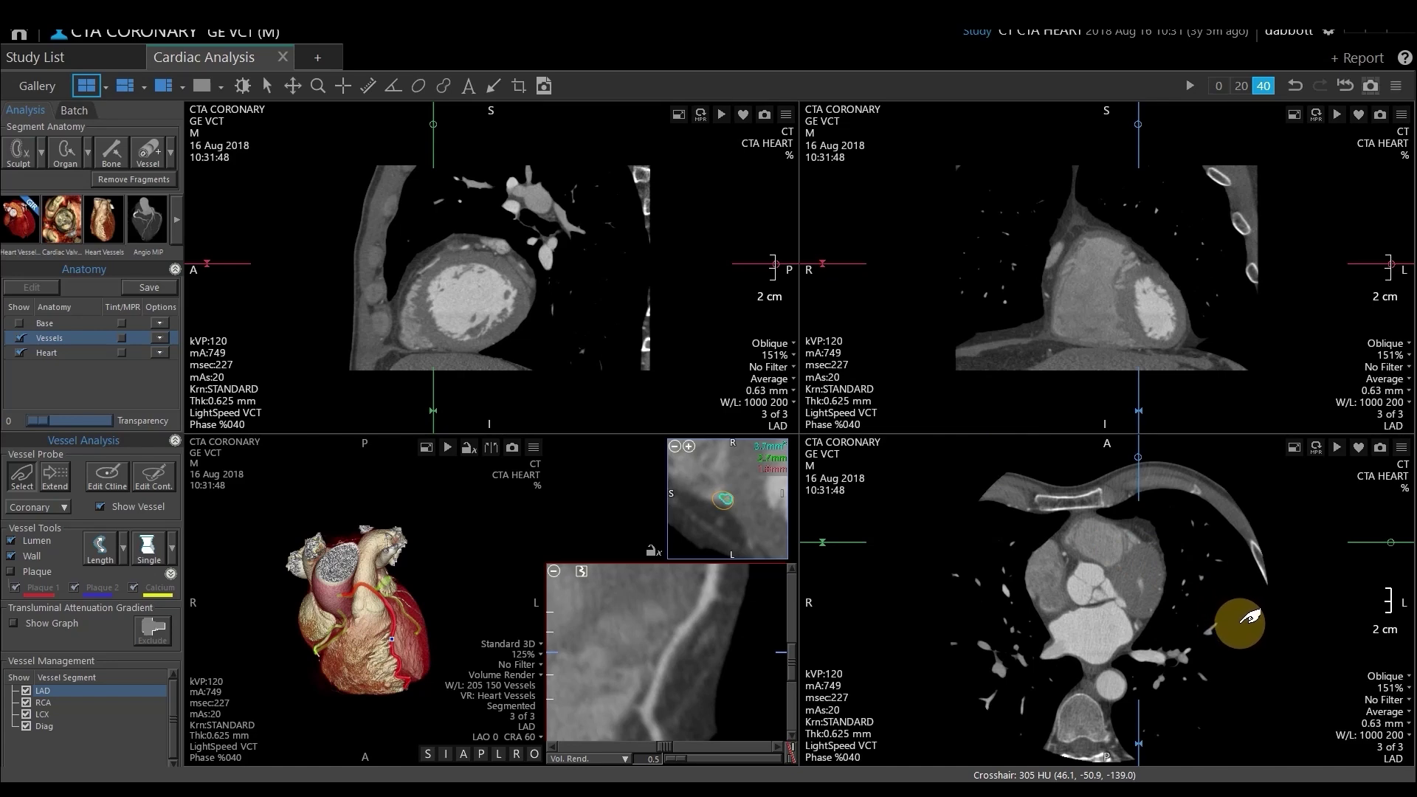
left_click(344, 87)
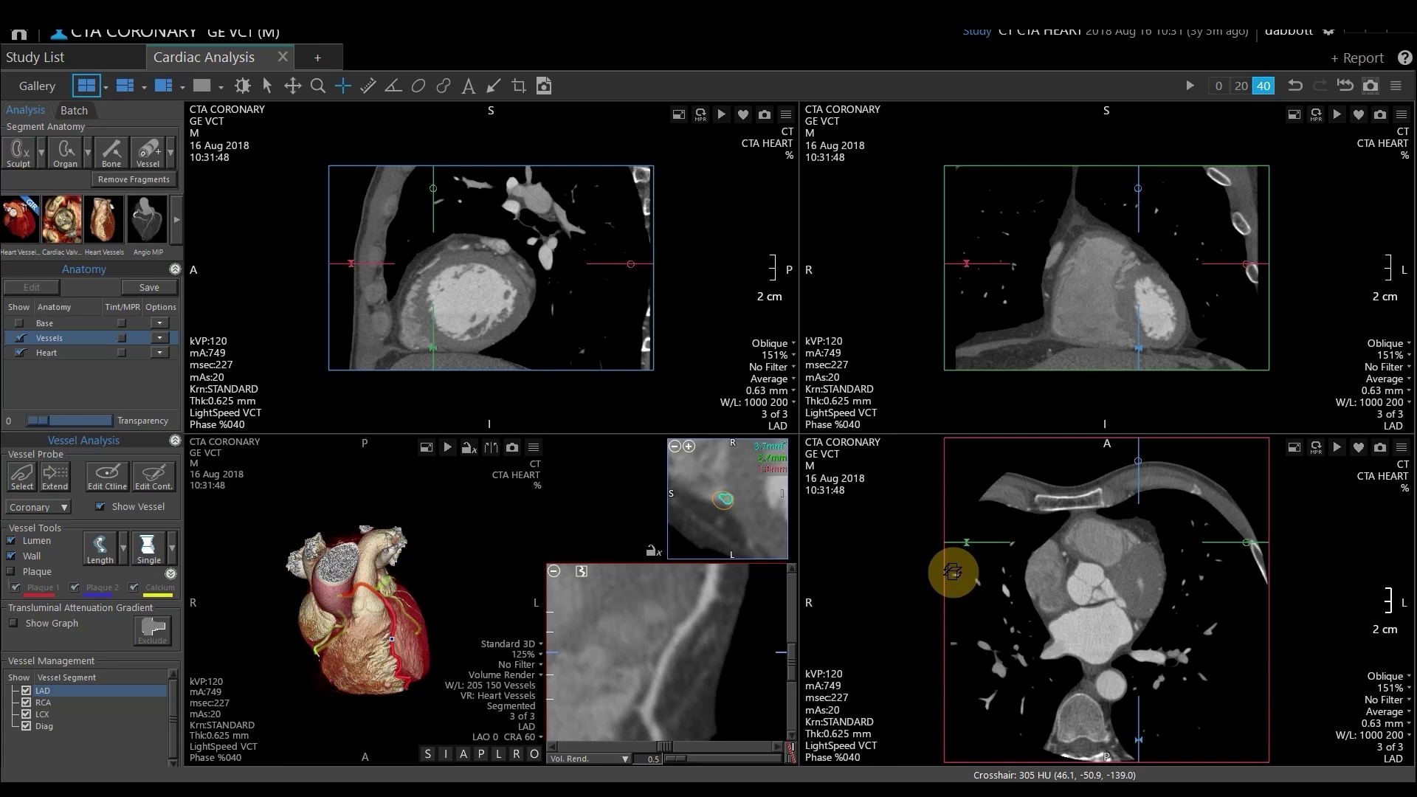
left_click_drag(1145, 600, 1174, 670)
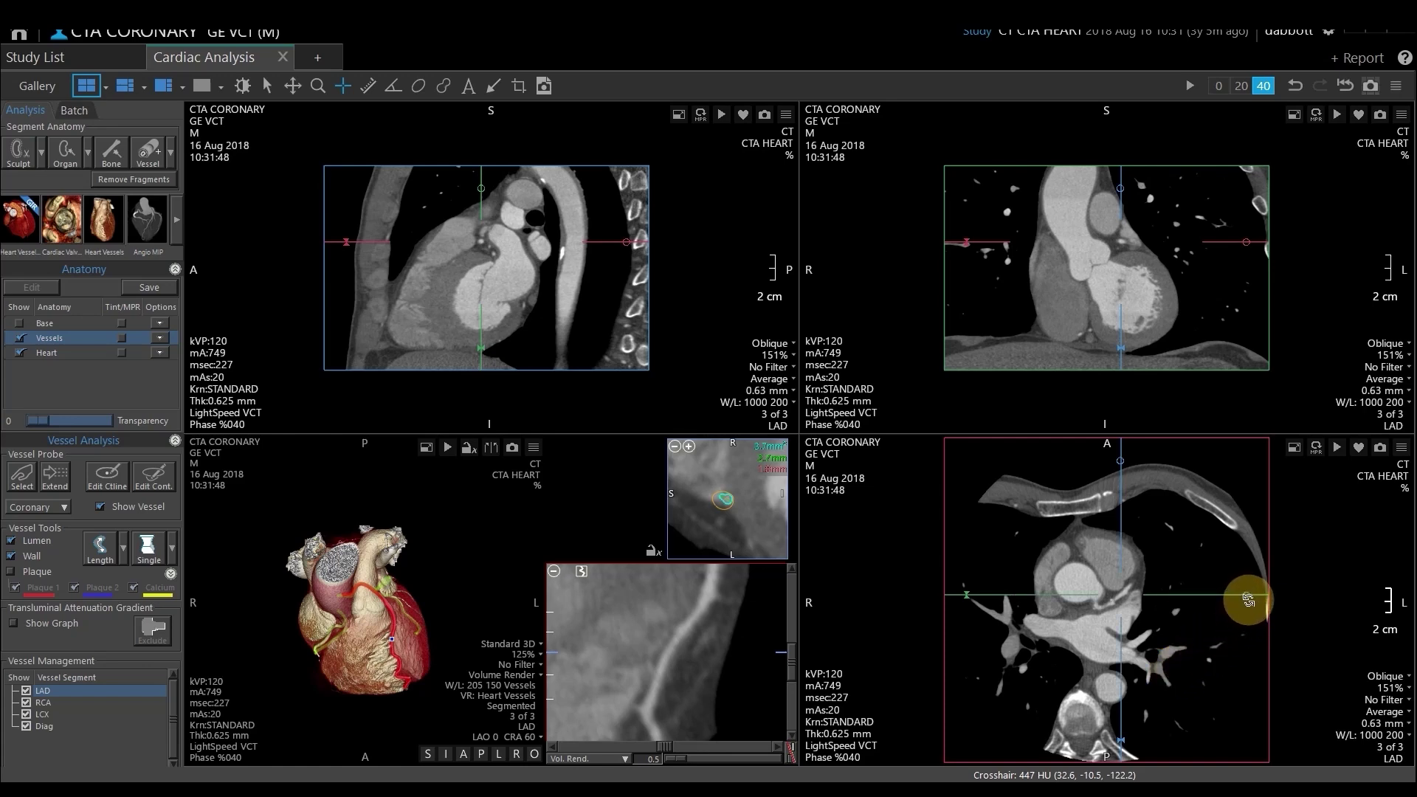
Step: Rotate the MPR planes to an oblique angle on the axial view and thicken the slabs to 7.79 mm
left_click_drag(1248, 596, 1207, 538)
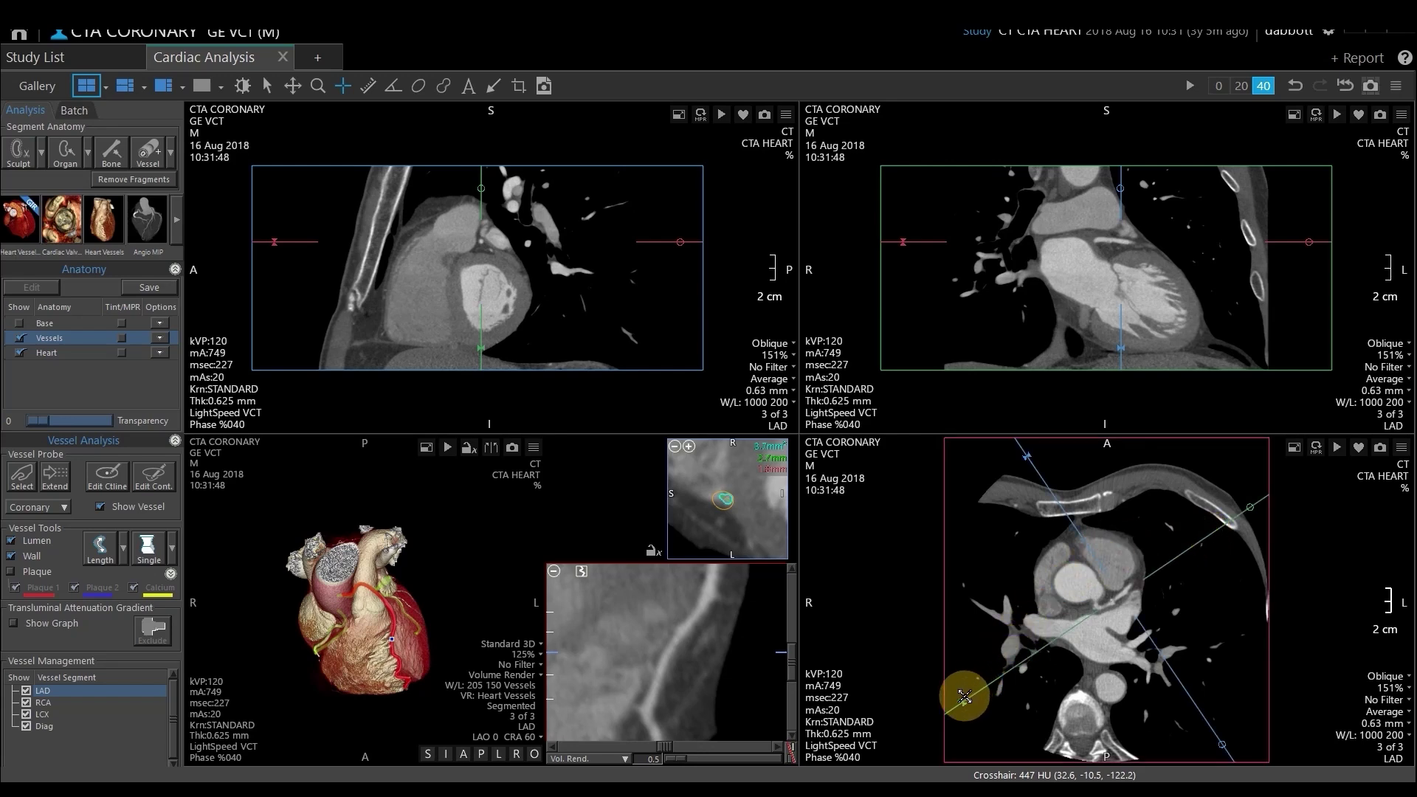
left_click_drag(961, 696, 962, 694)
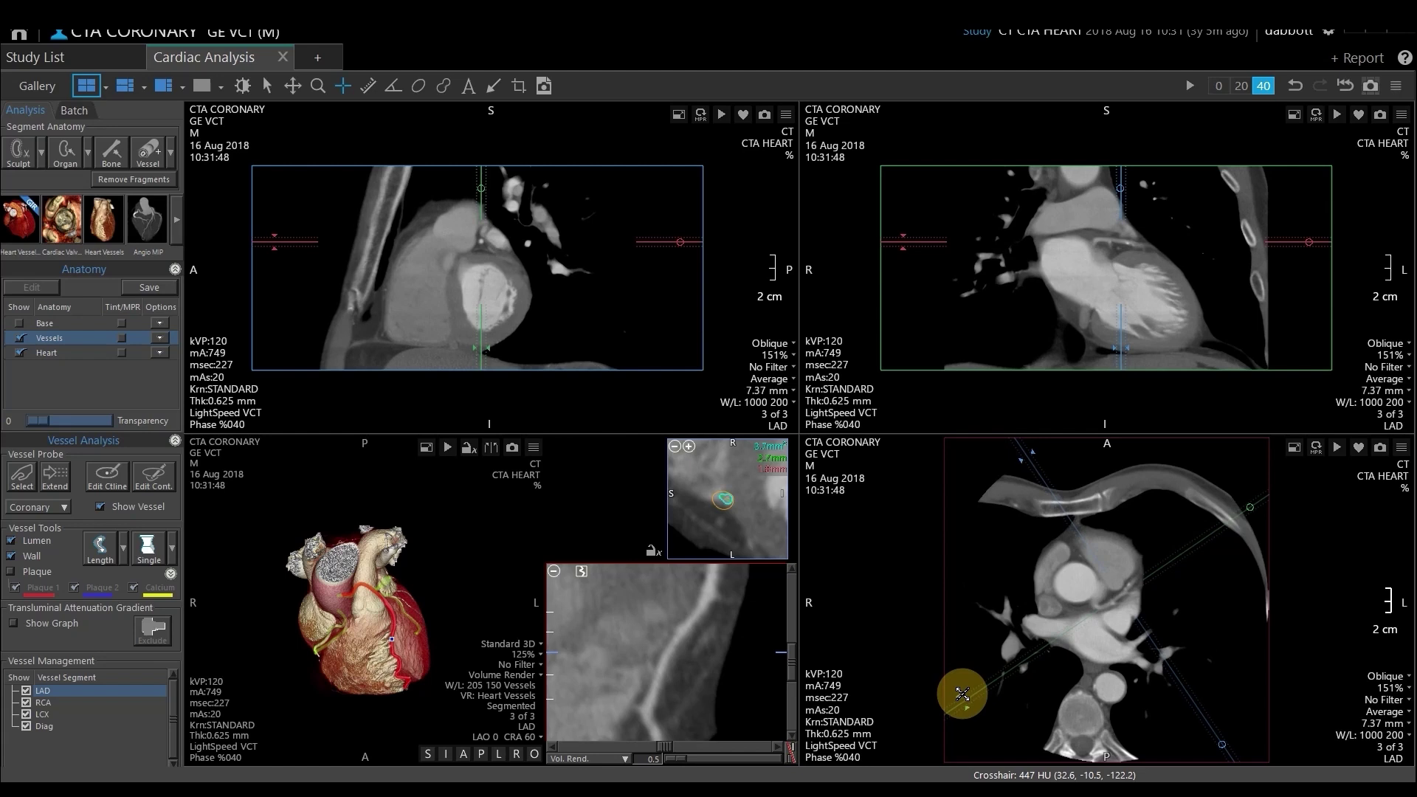
left_click_drag(962, 694, 963, 694)
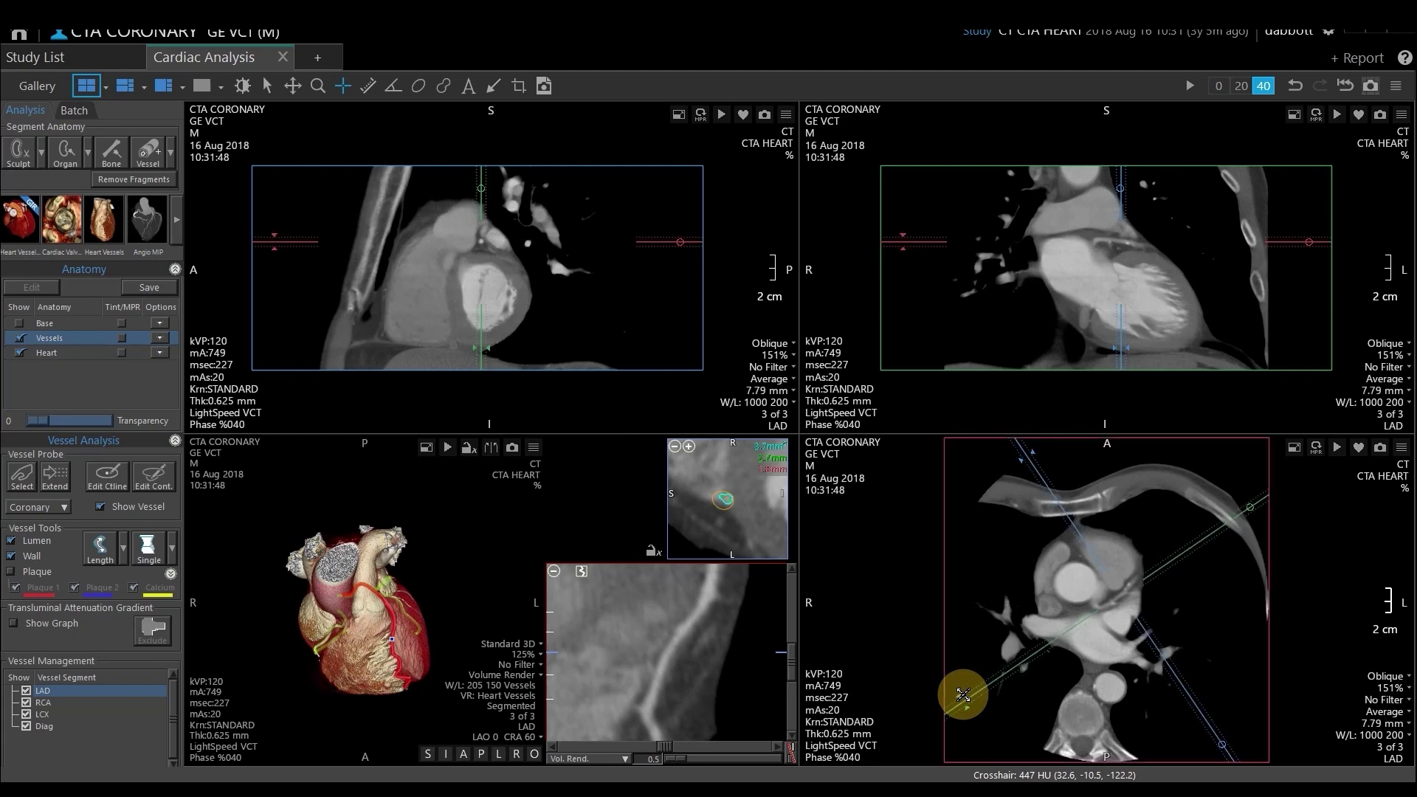
Step: Reset the MPR slab thickness to 0.63 mm and tilt the axial plane obliquely on the coronal view
left_click(1375, 730)
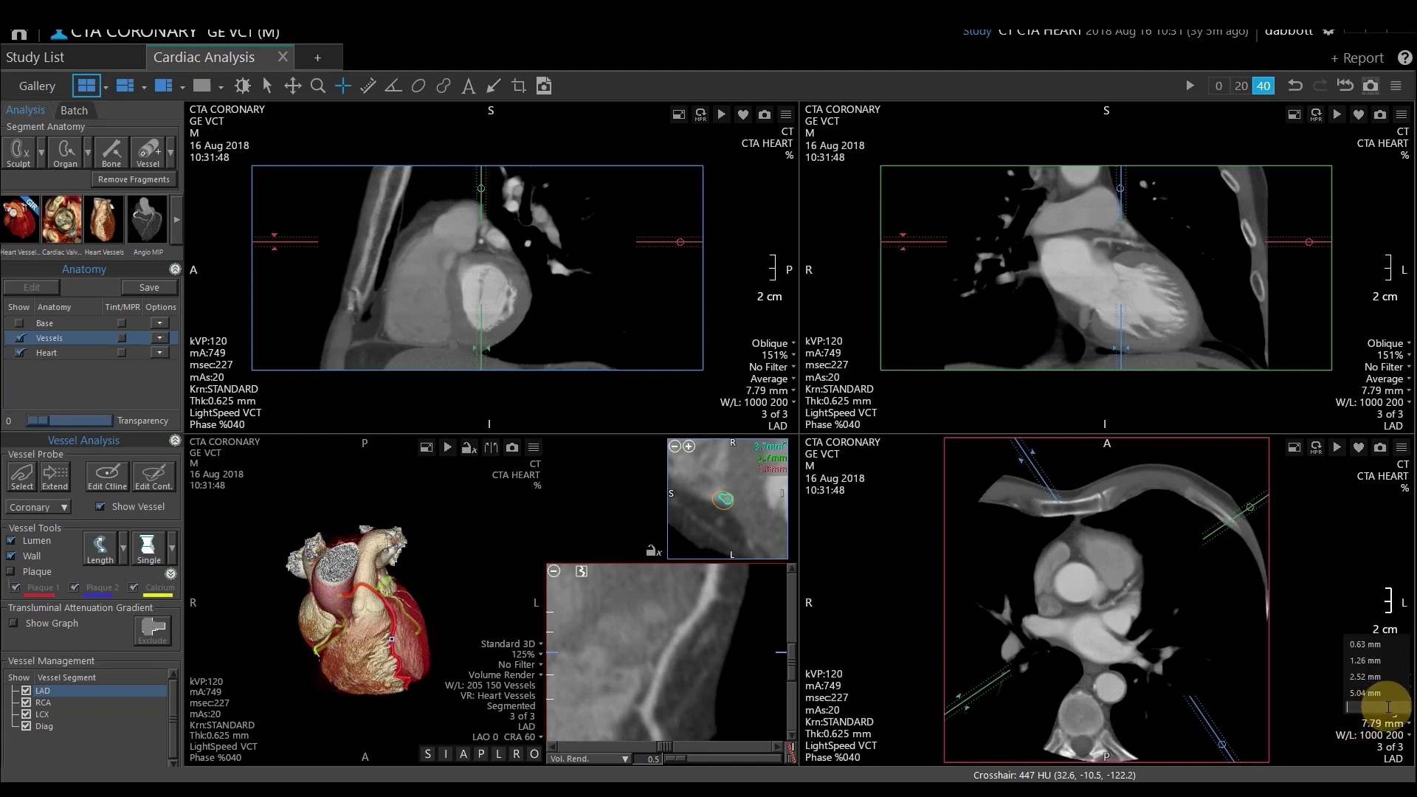
left_click(1372, 645)
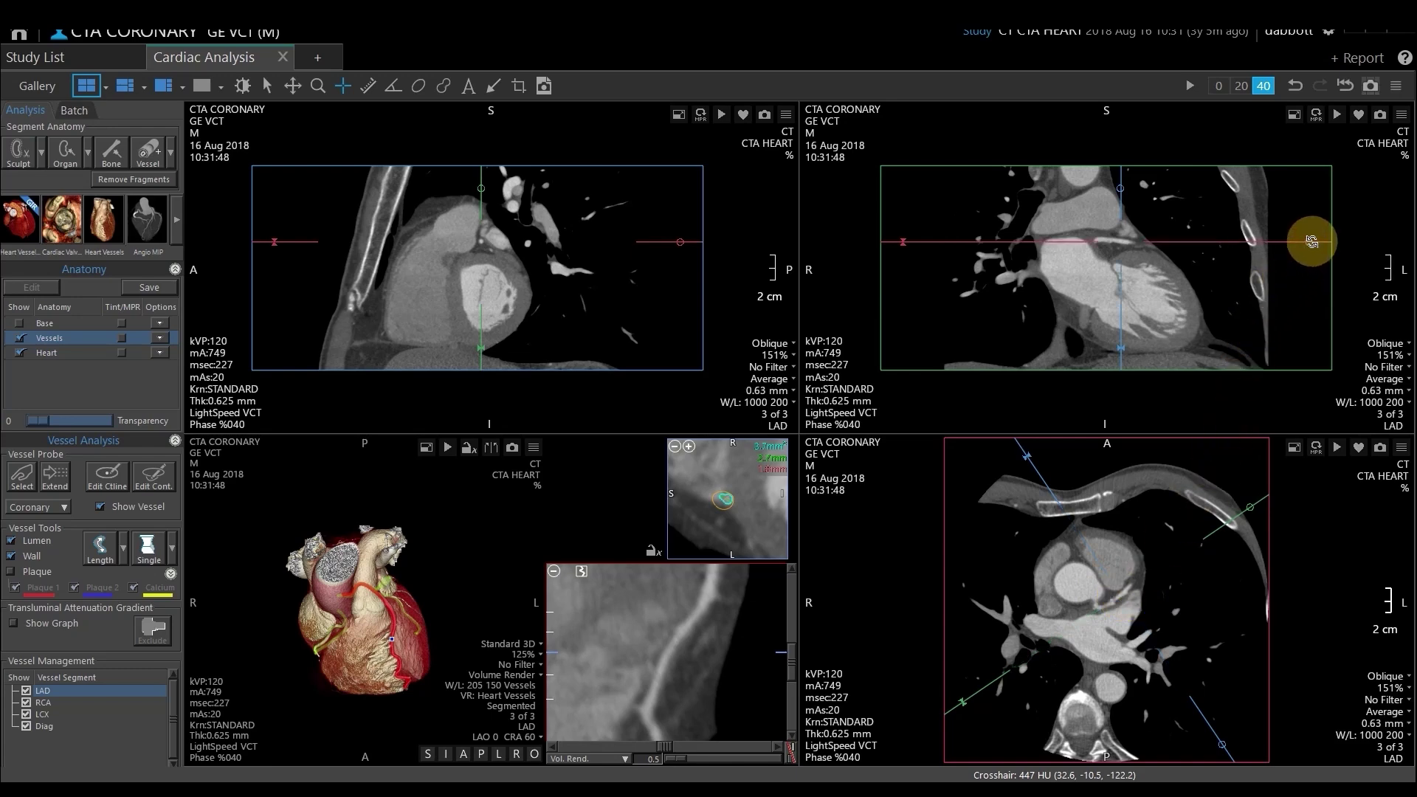
left_click_drag(1312, 242, 1309, 271)
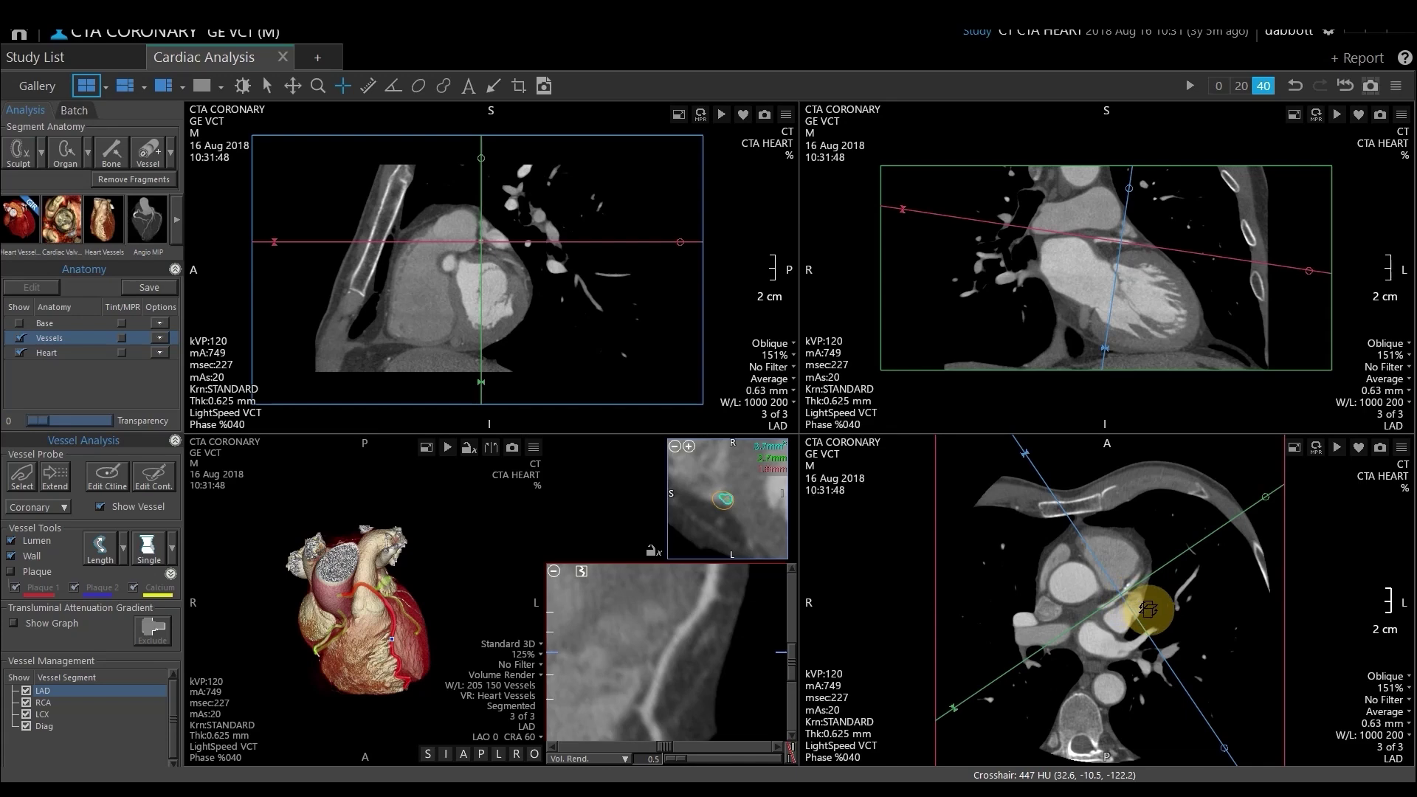
left_click_drag(1147, 609, 1132, 601)
left_click_drag(469, 369, 488, 268)
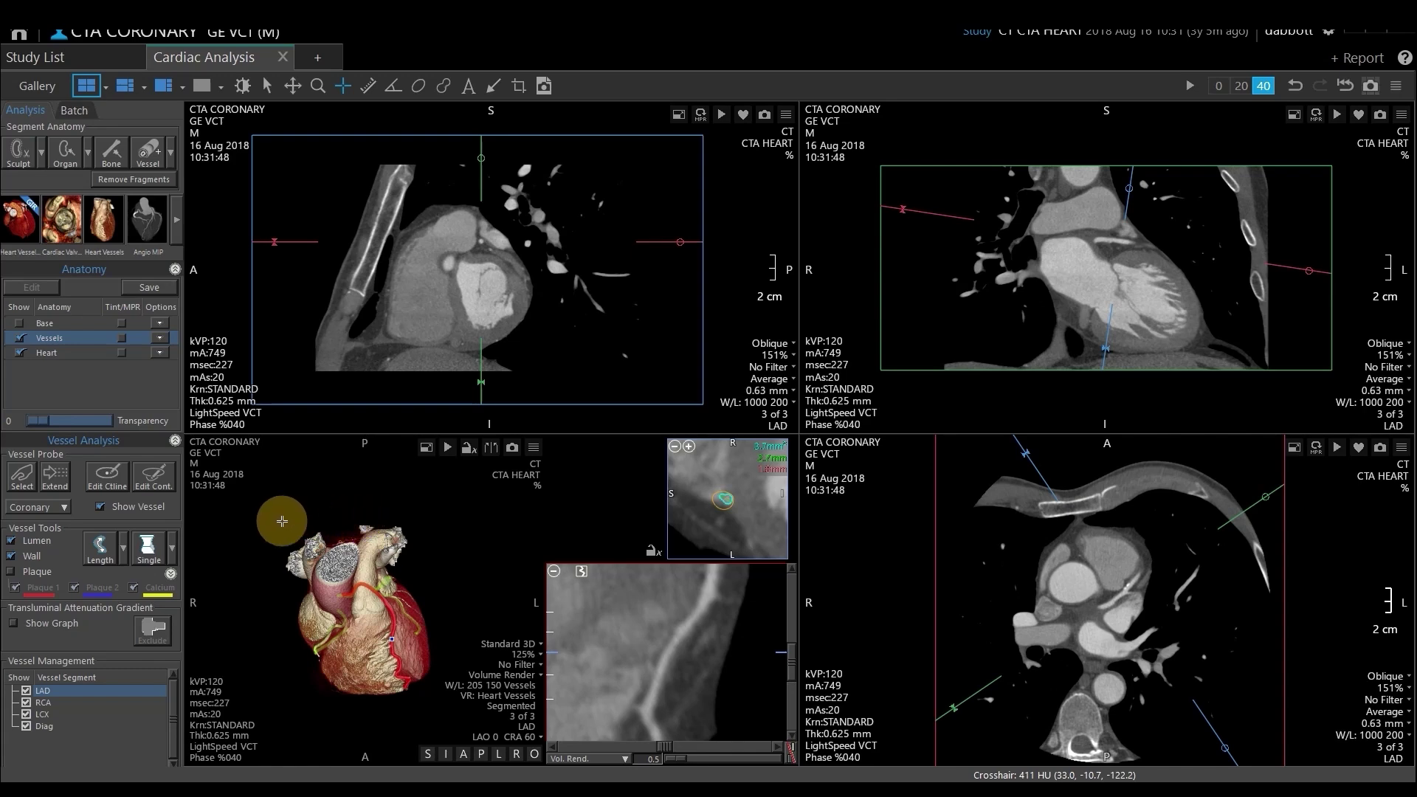
Step: Turn off the Show Vessel display, enlarge the 3D heart to a single view and rotate it to about LAO 123, CAU 10
left_click(101, 508)
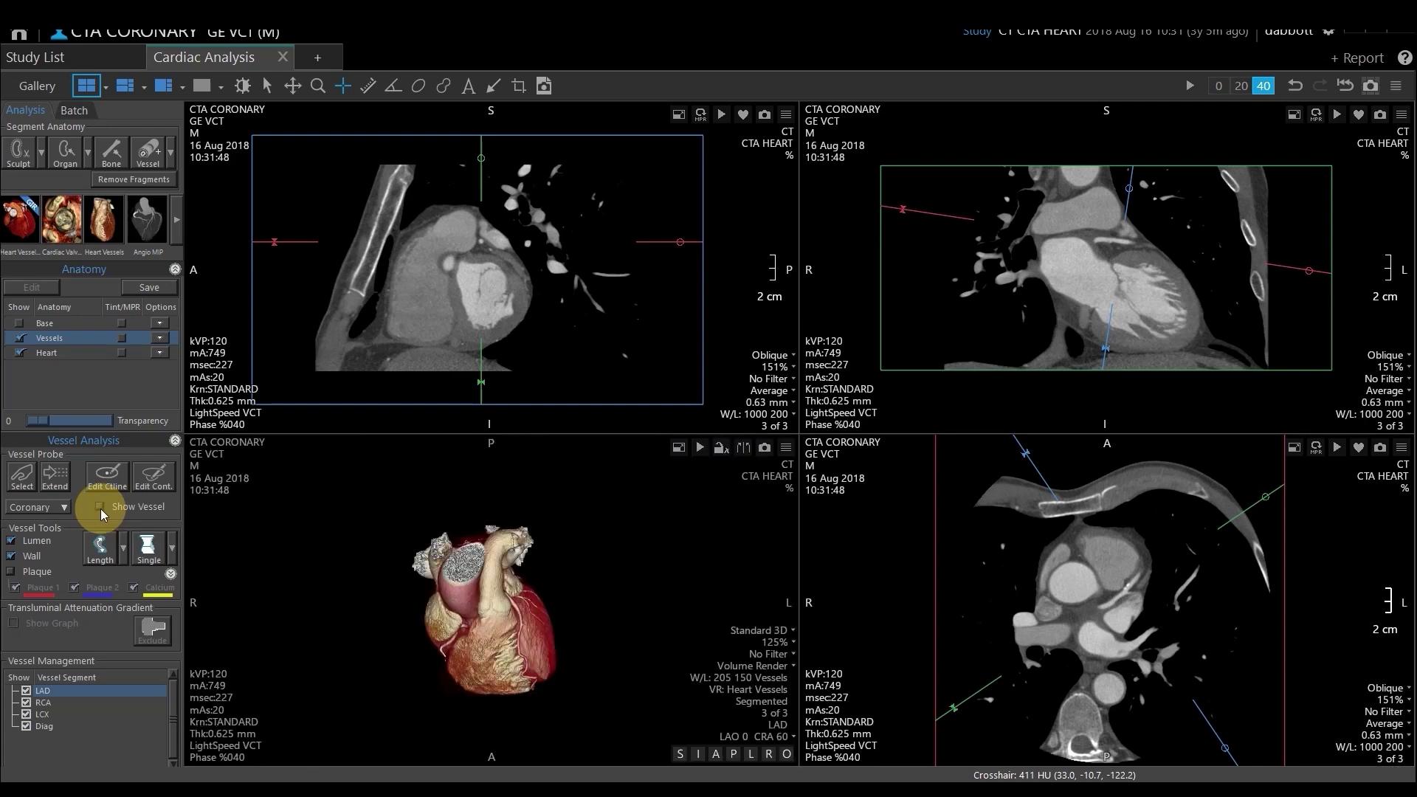
left_click_drag(457, 591, 378, 544)
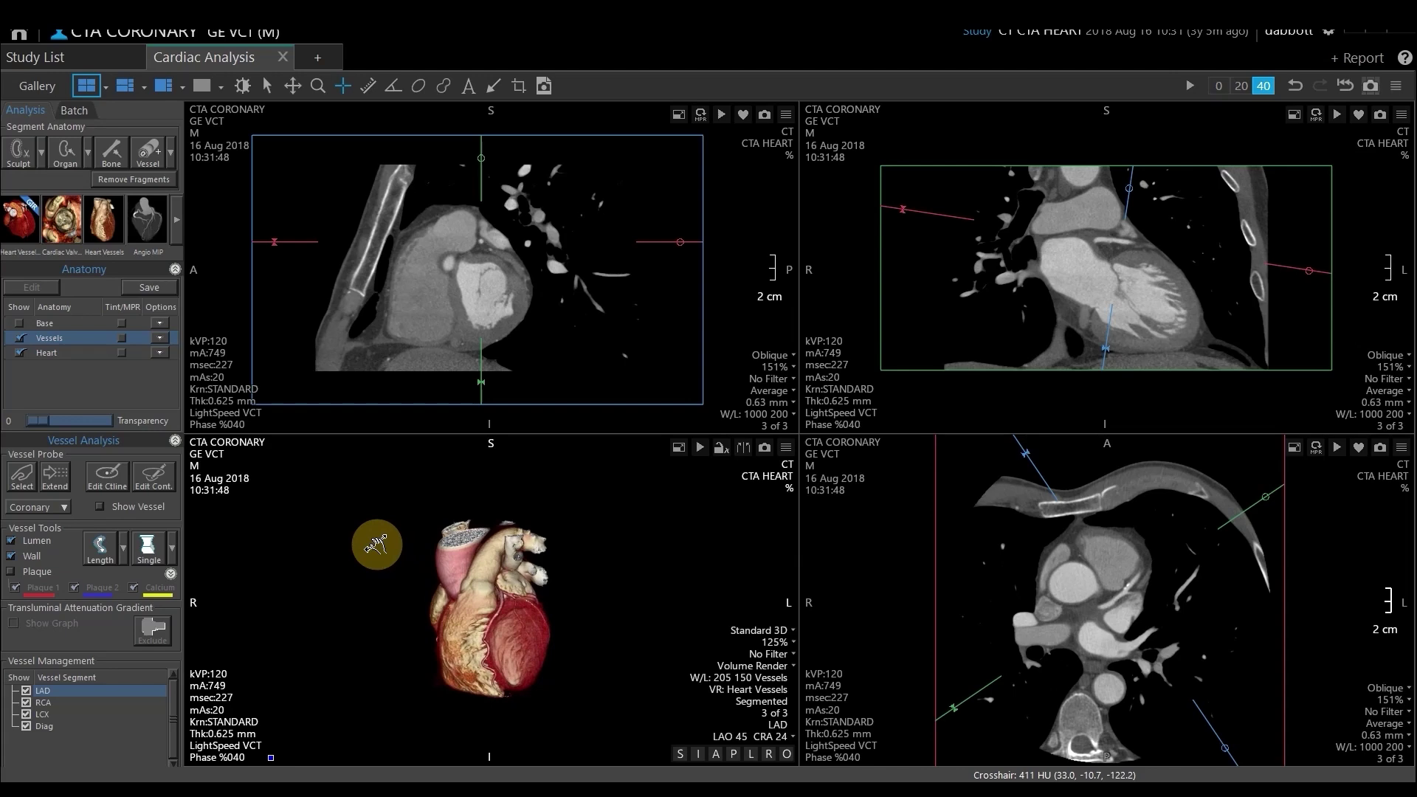
double_click(626, 553)
left_click_drag(981, 484, 674, 480)
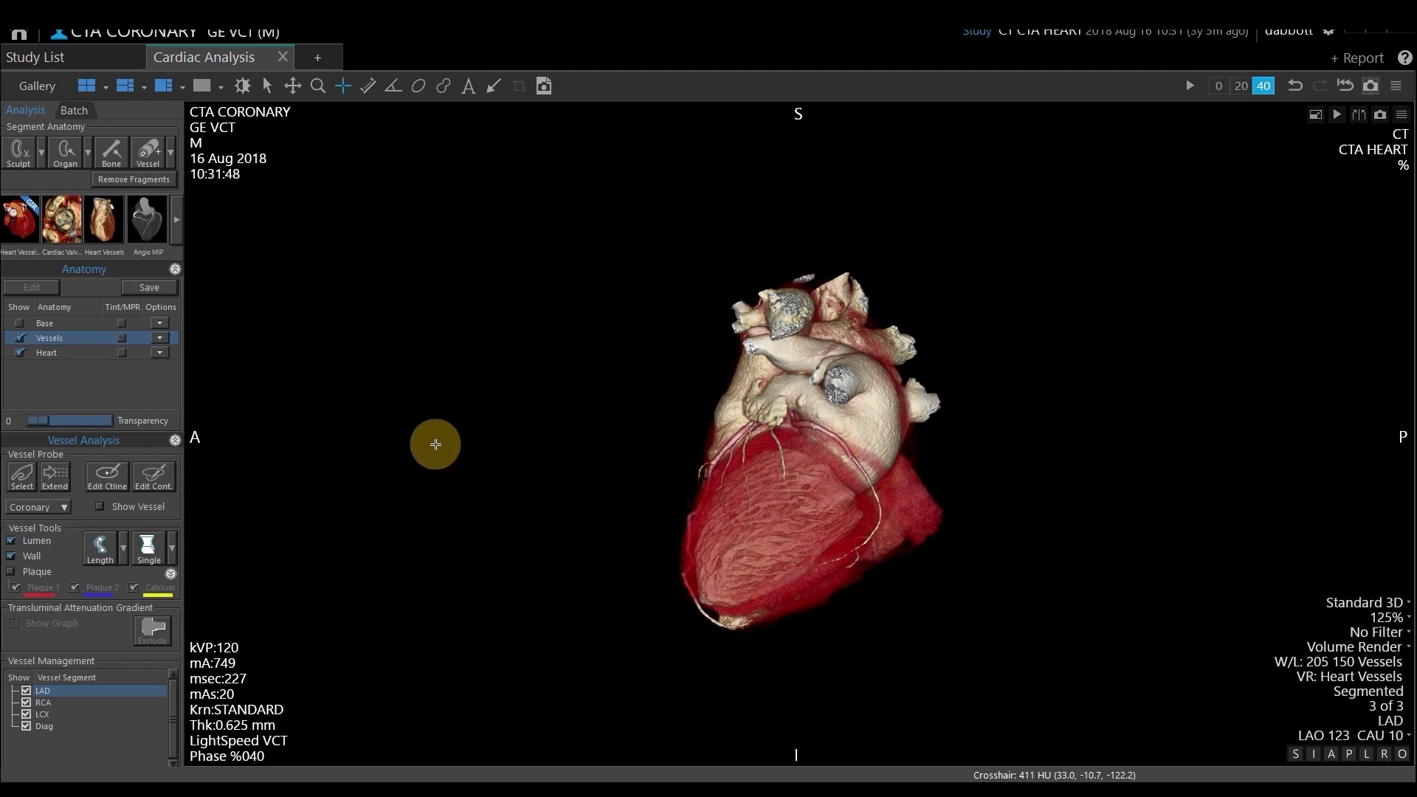
Step: Hide the Heart anatomy and orient the coronary tree at LAO 67, CRA 19 with 196% magnification
left_click(20, 353)
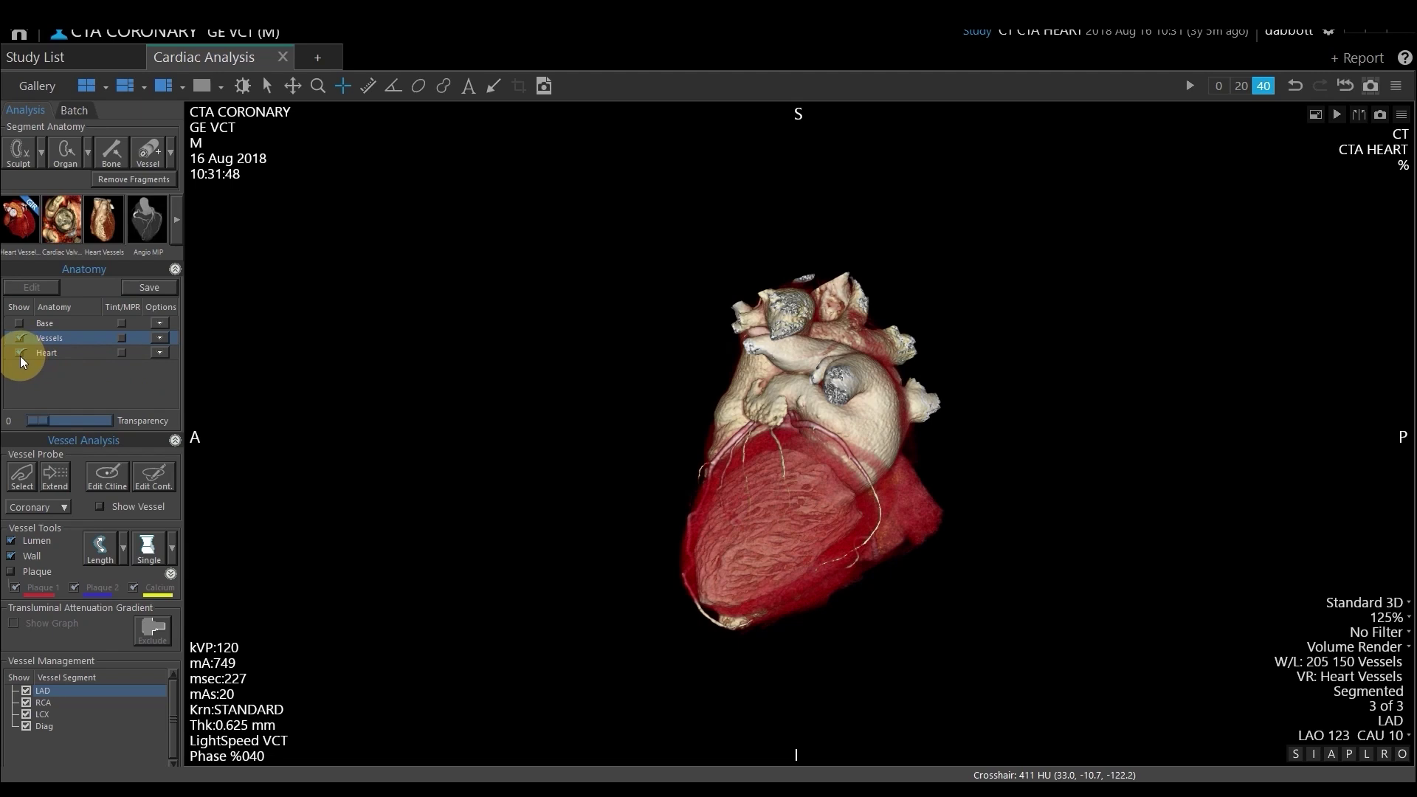
left_click_drag(516, 461, 924, 471)
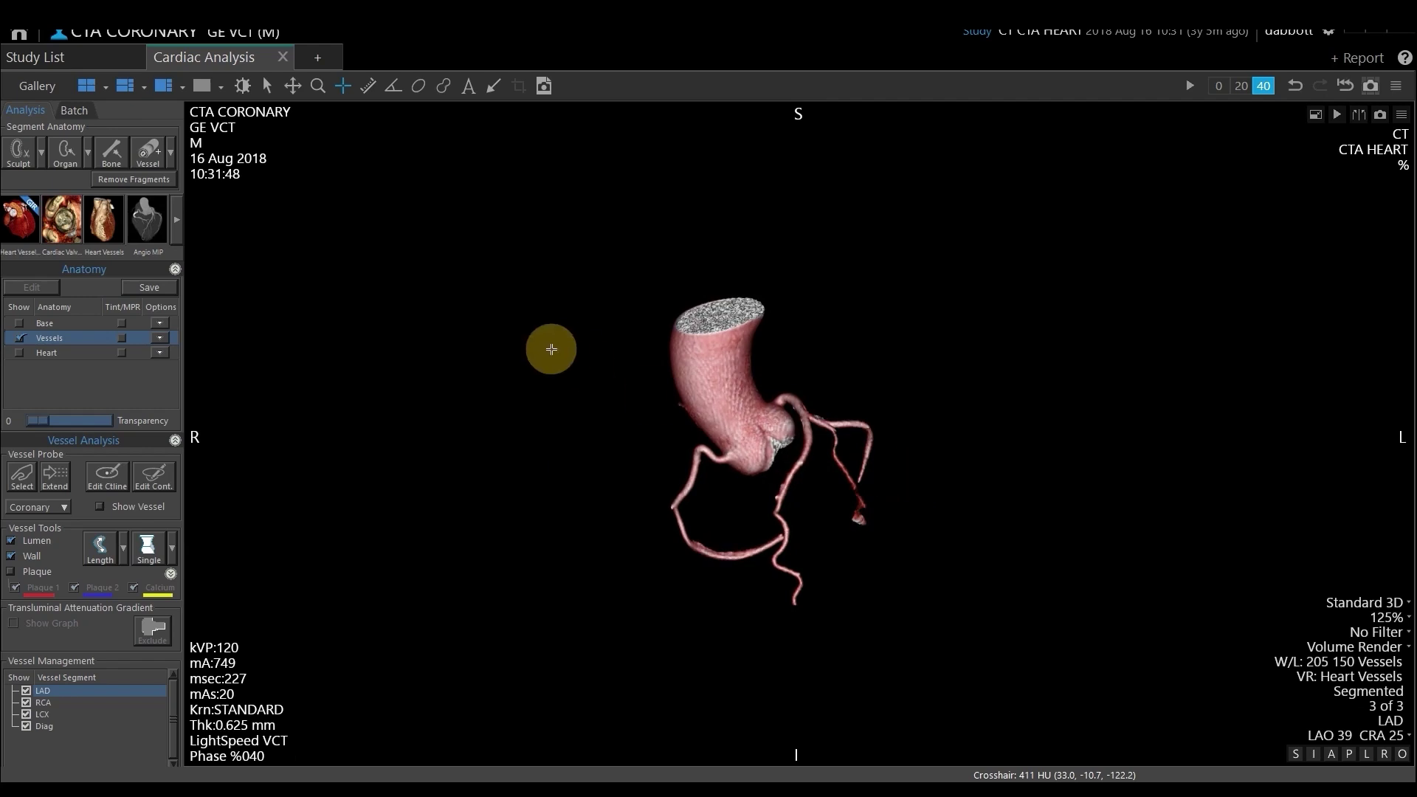
left_click_drag(553, 345, 701, 401)
left_click_drag(782, 440, 573, 428)
left_click_drag(770, 430, 639, 427)
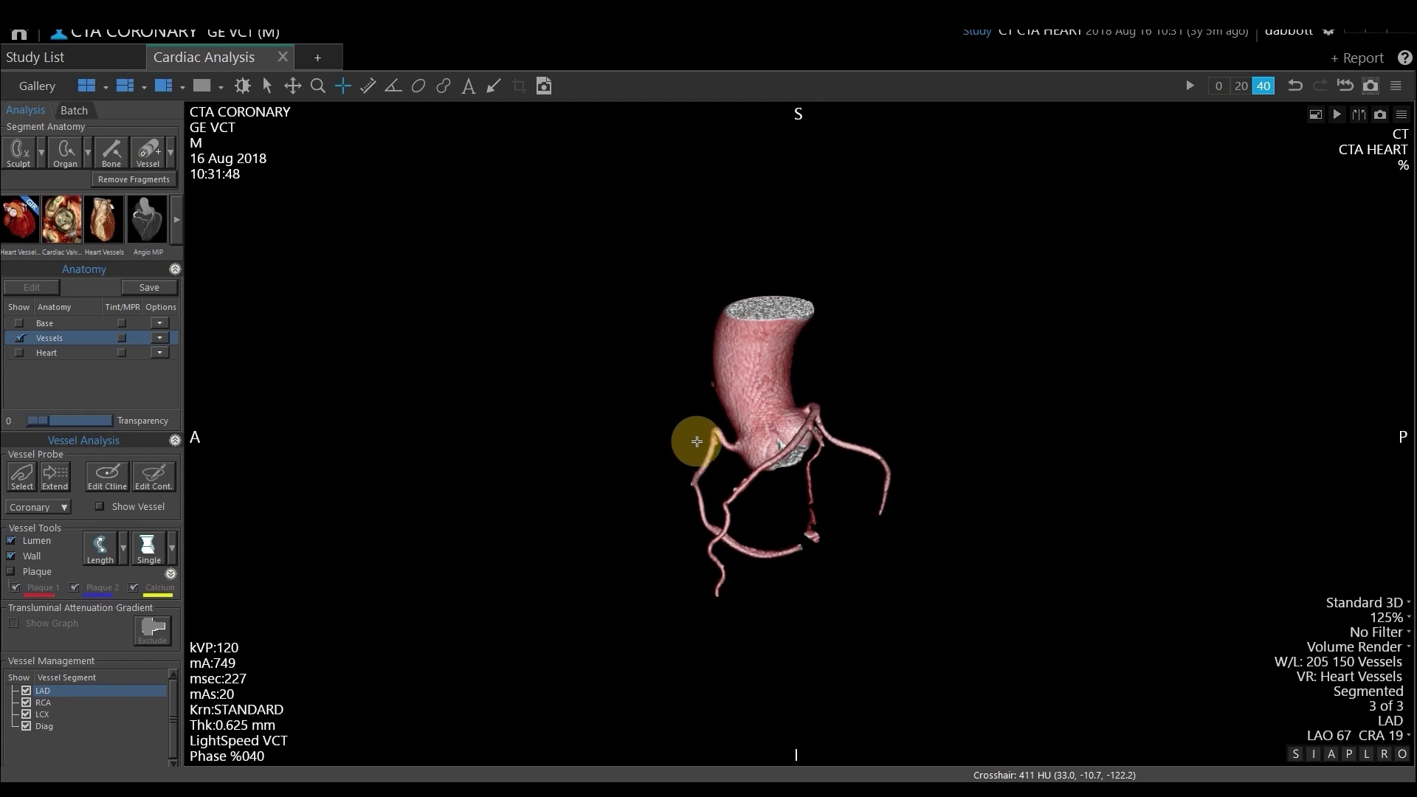
scroll(815, 426, "up", 3)
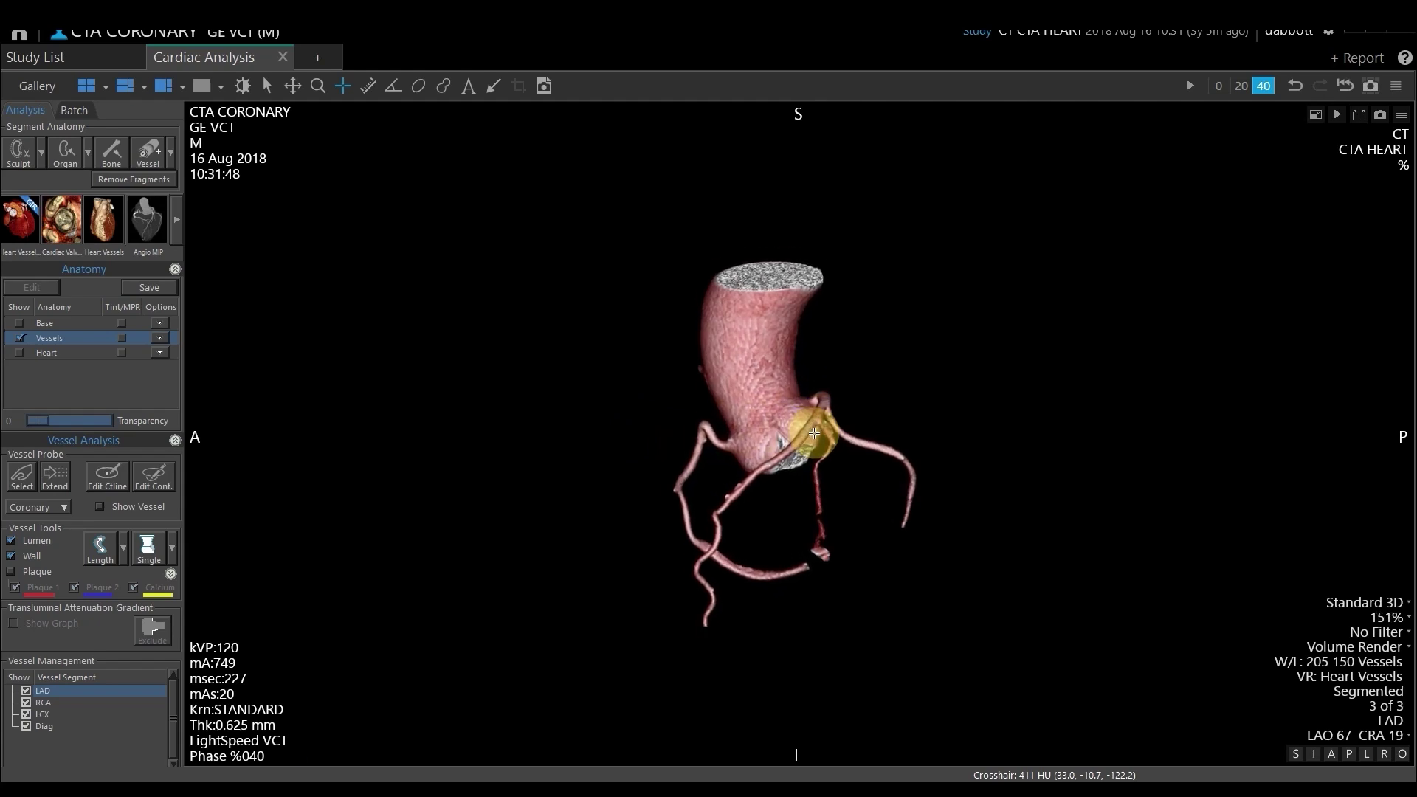
scroll(814, 433, "up", 5)
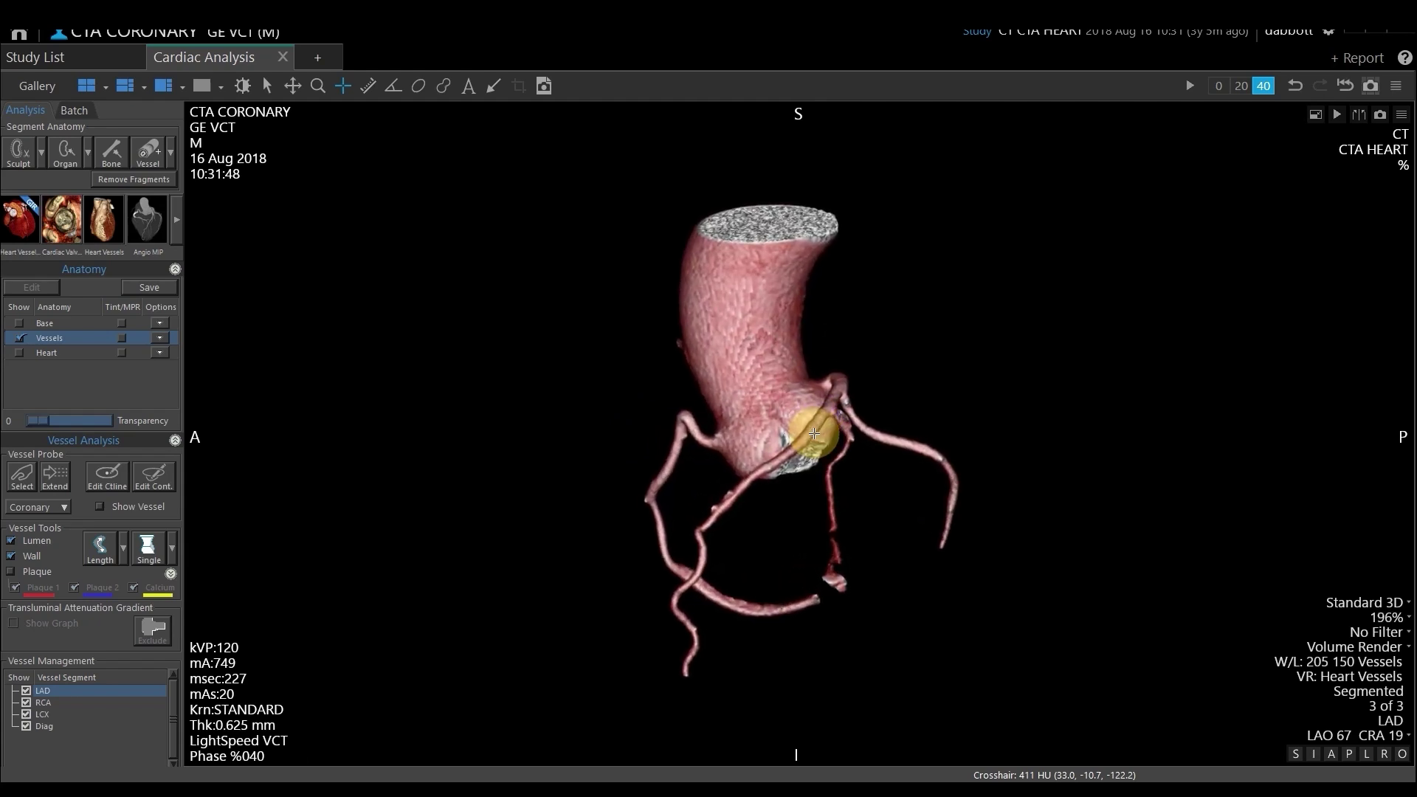
middle_click_drag(815, 434, 862, 436)
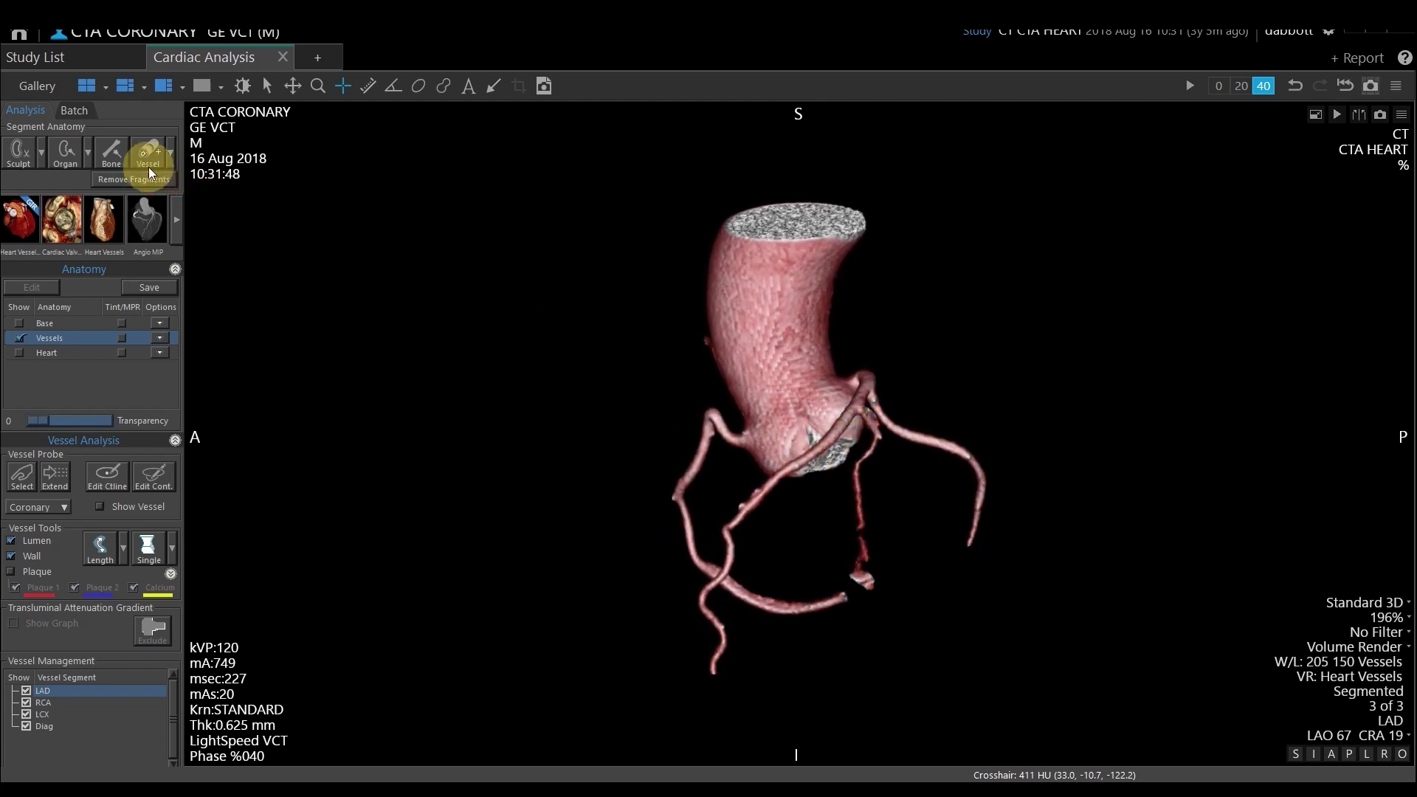
Step: Create a scripted batch of the vessel tree with a full 360° 3D rotation, 25 images and the series description "3d spin"
left_click(72, 111)
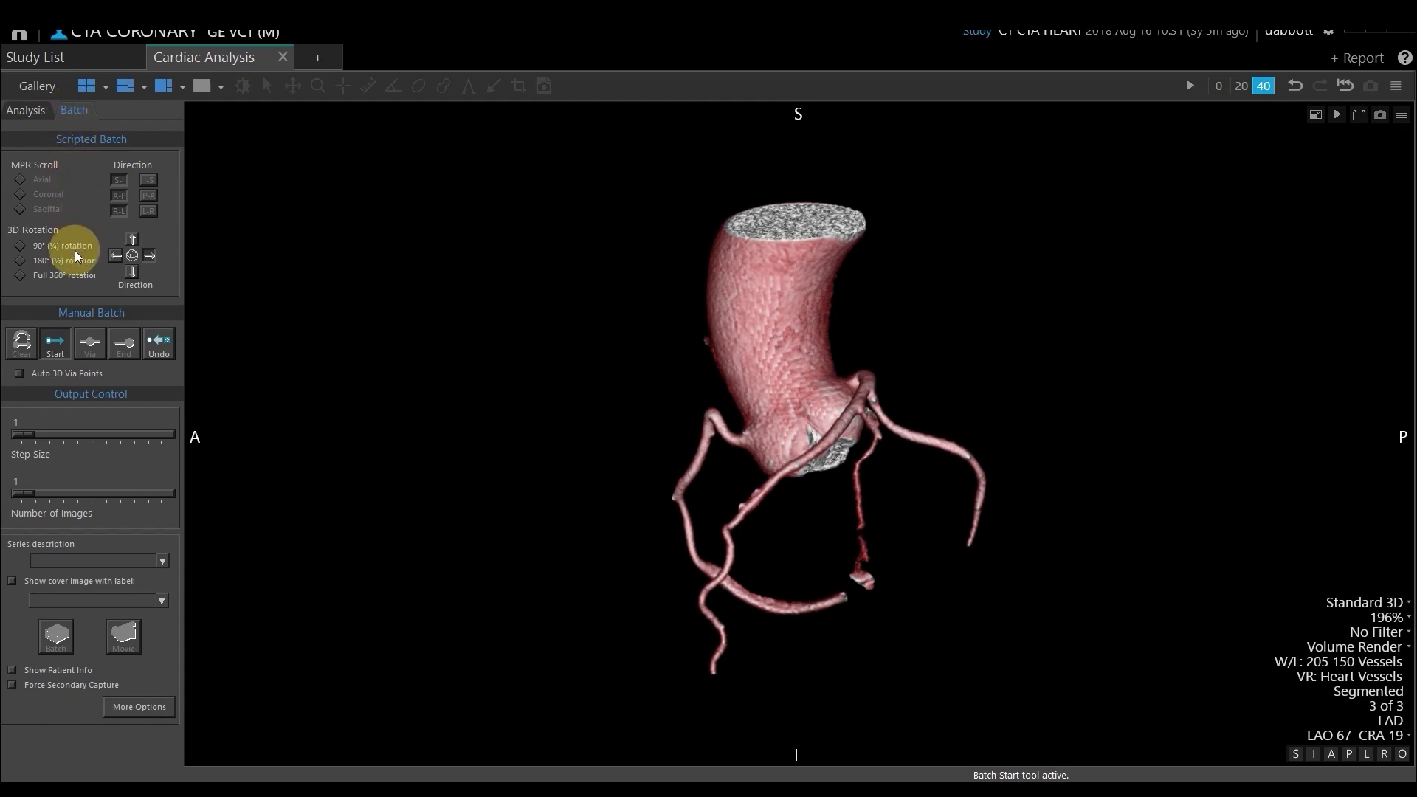
left_click(22, 277)
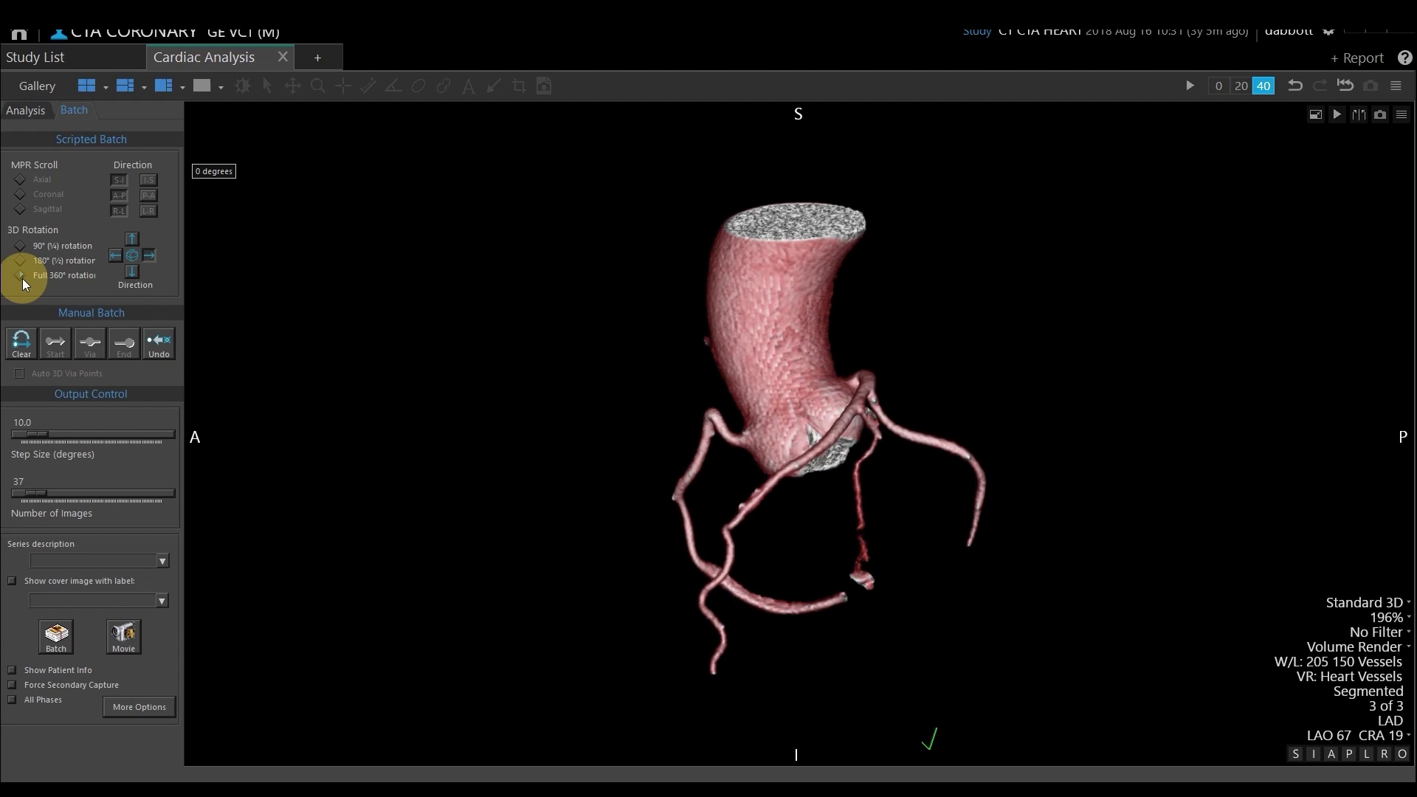
left_click(151, 255)
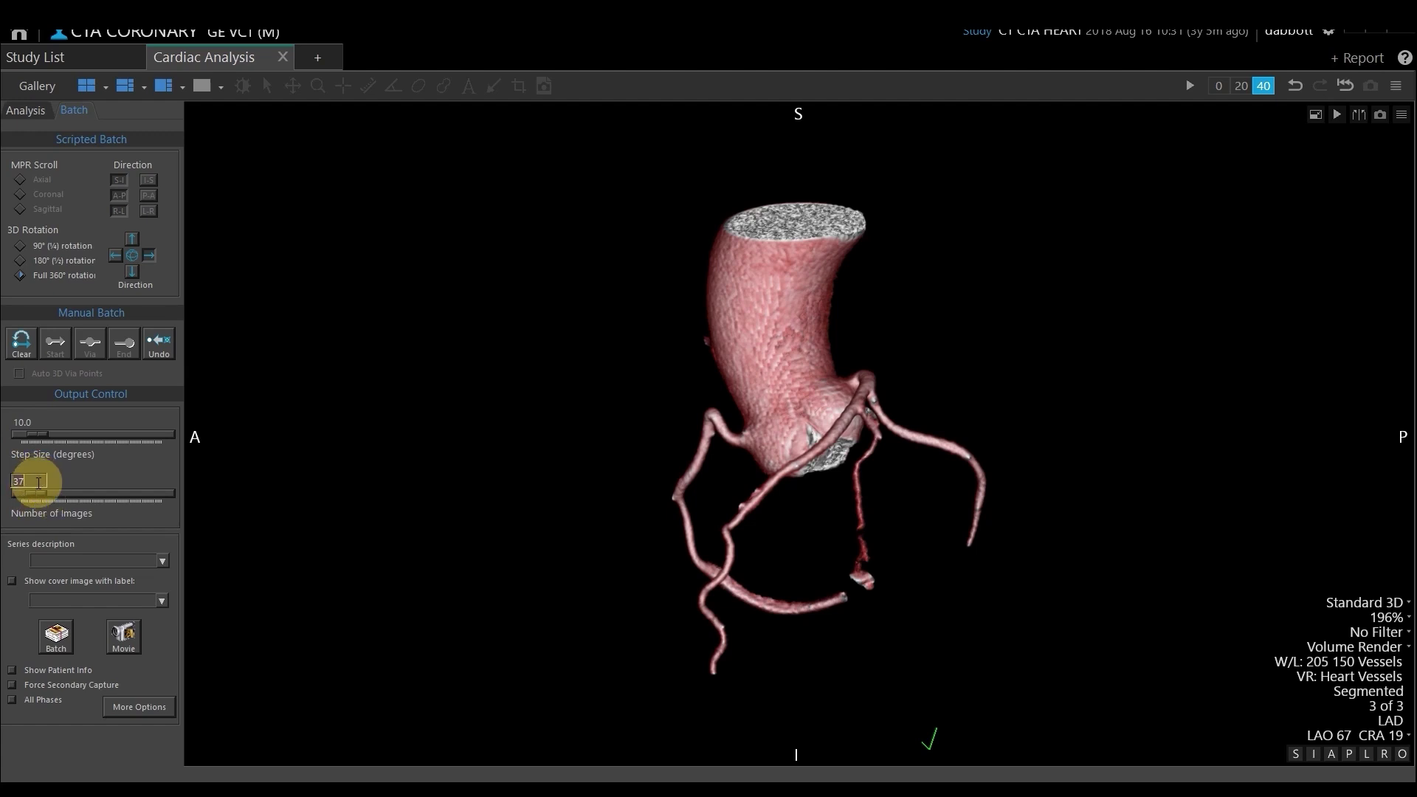
key("BackSpace")
type("25")
key("Return")
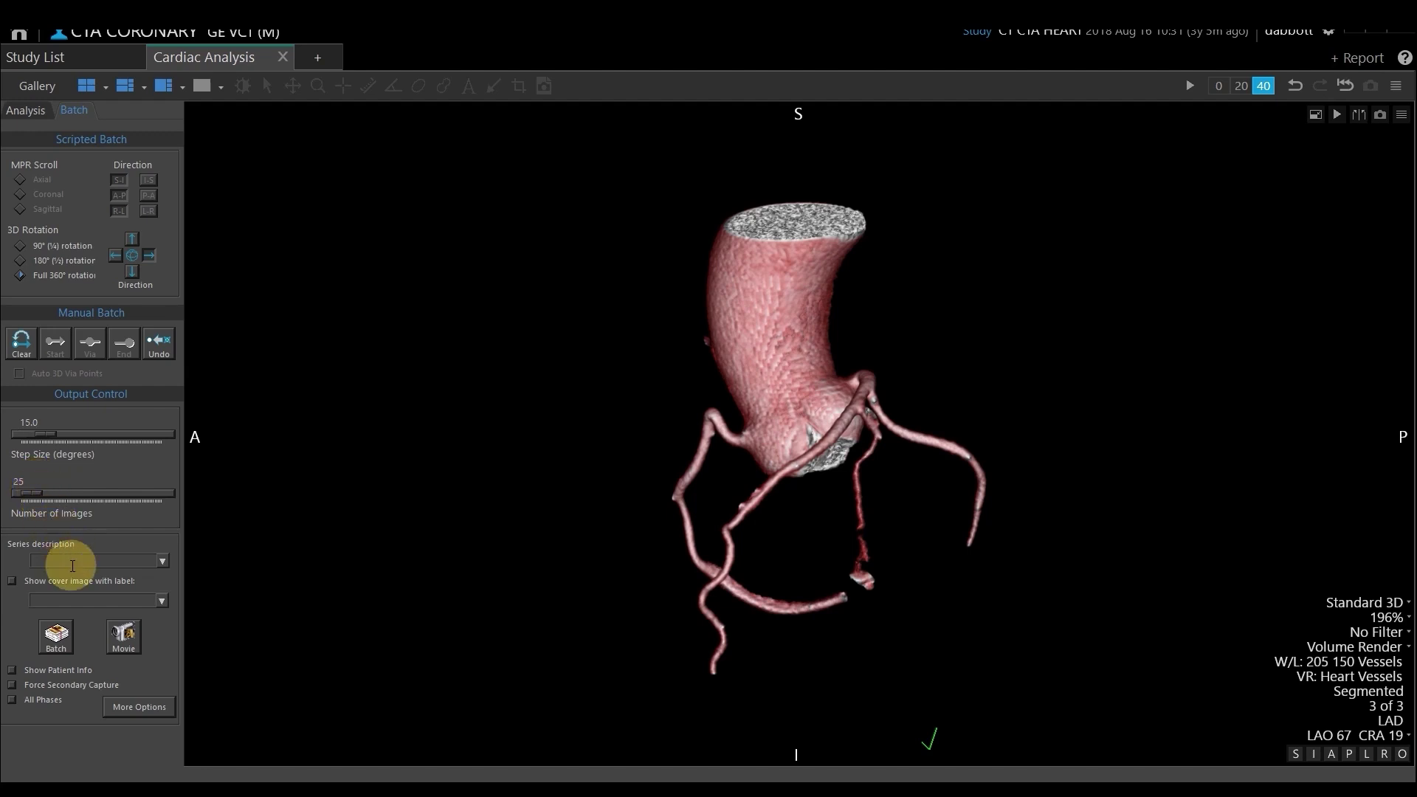
type("3d spin")
left_click(70, 628)
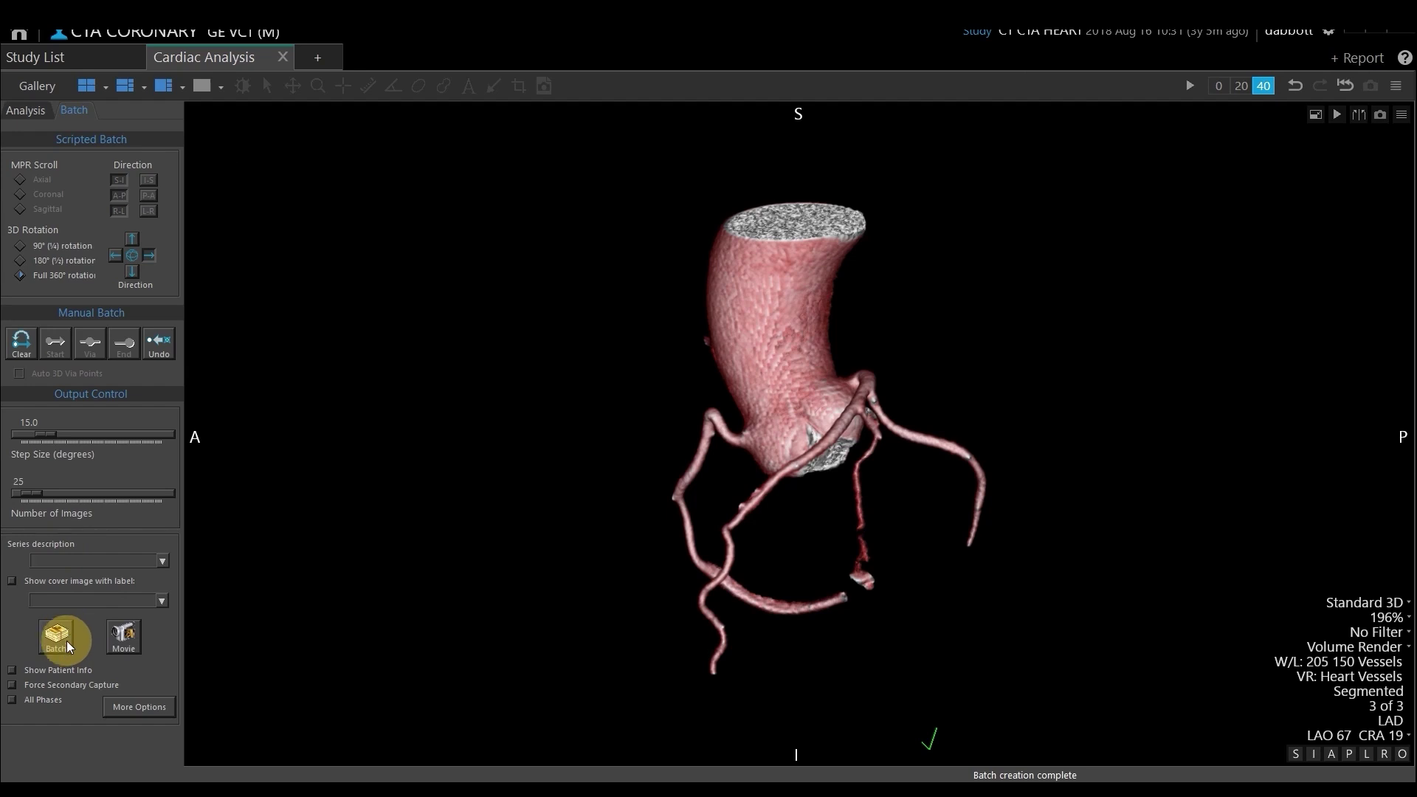
Step: Return to the analysis tools in the four-view layout and capture a snapshot of the axial view
left_click(25, 111)
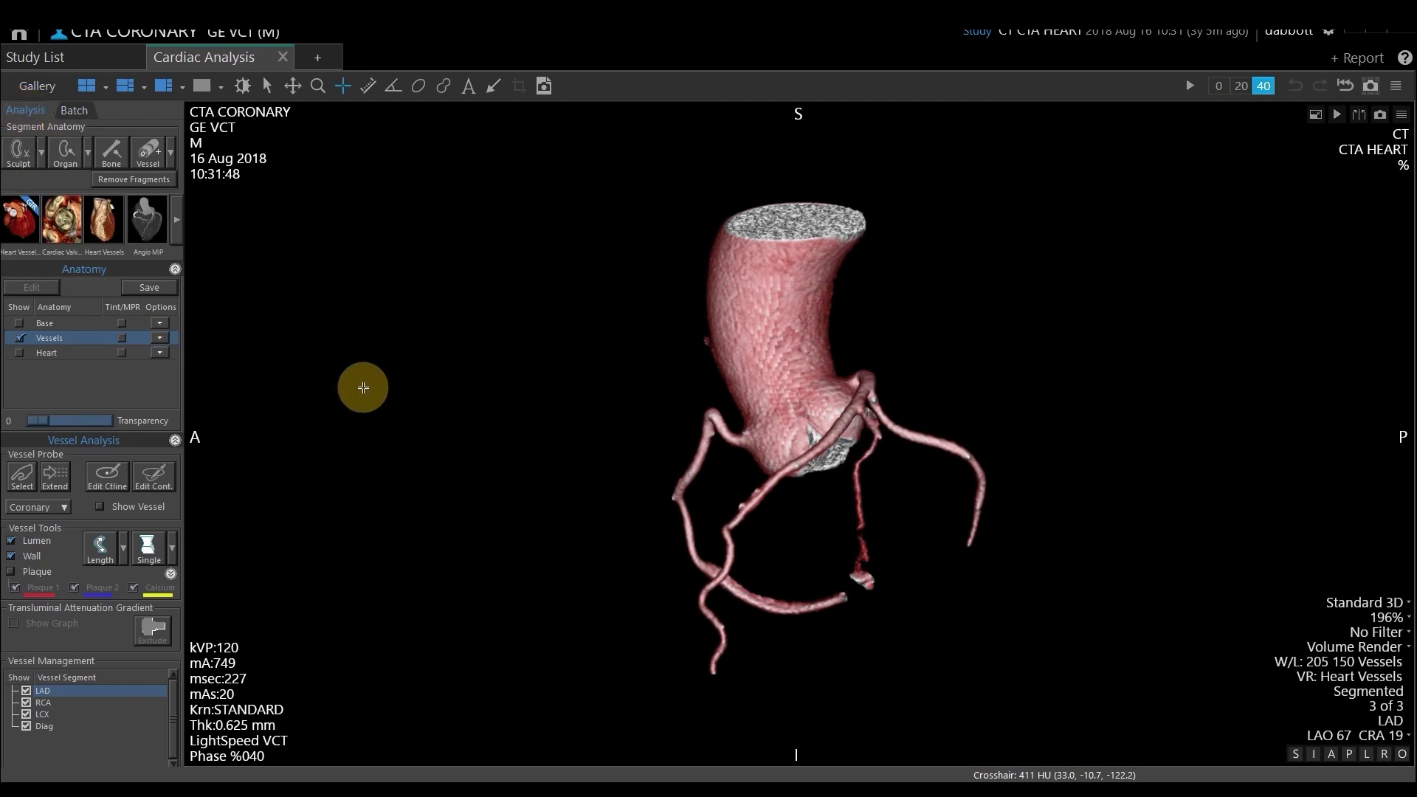
double_click(363, 387)
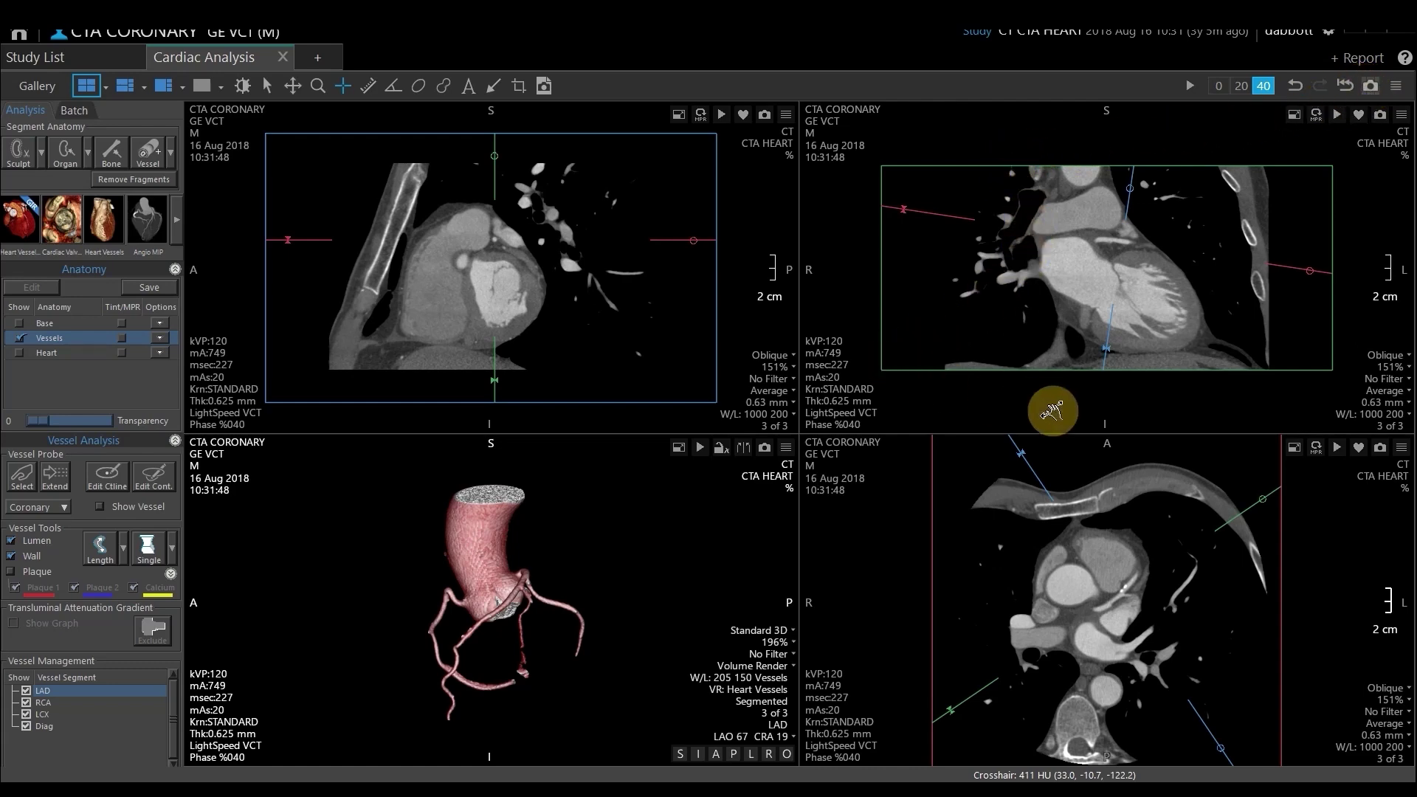
left_click(1380, 448)
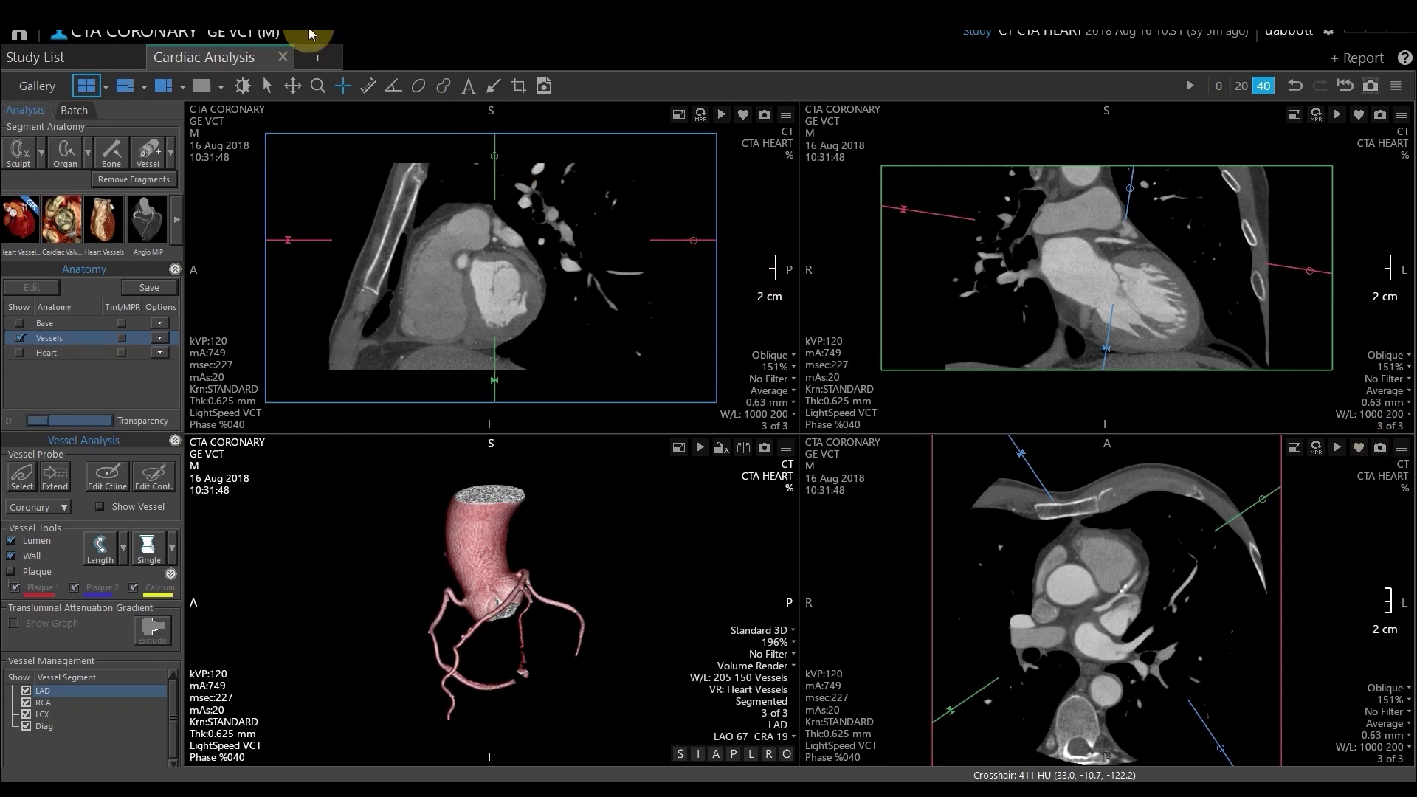
Step: Close the Cardiac Analysis session and display the saved results of the CTA CORONARY study
left_click(282, 59)
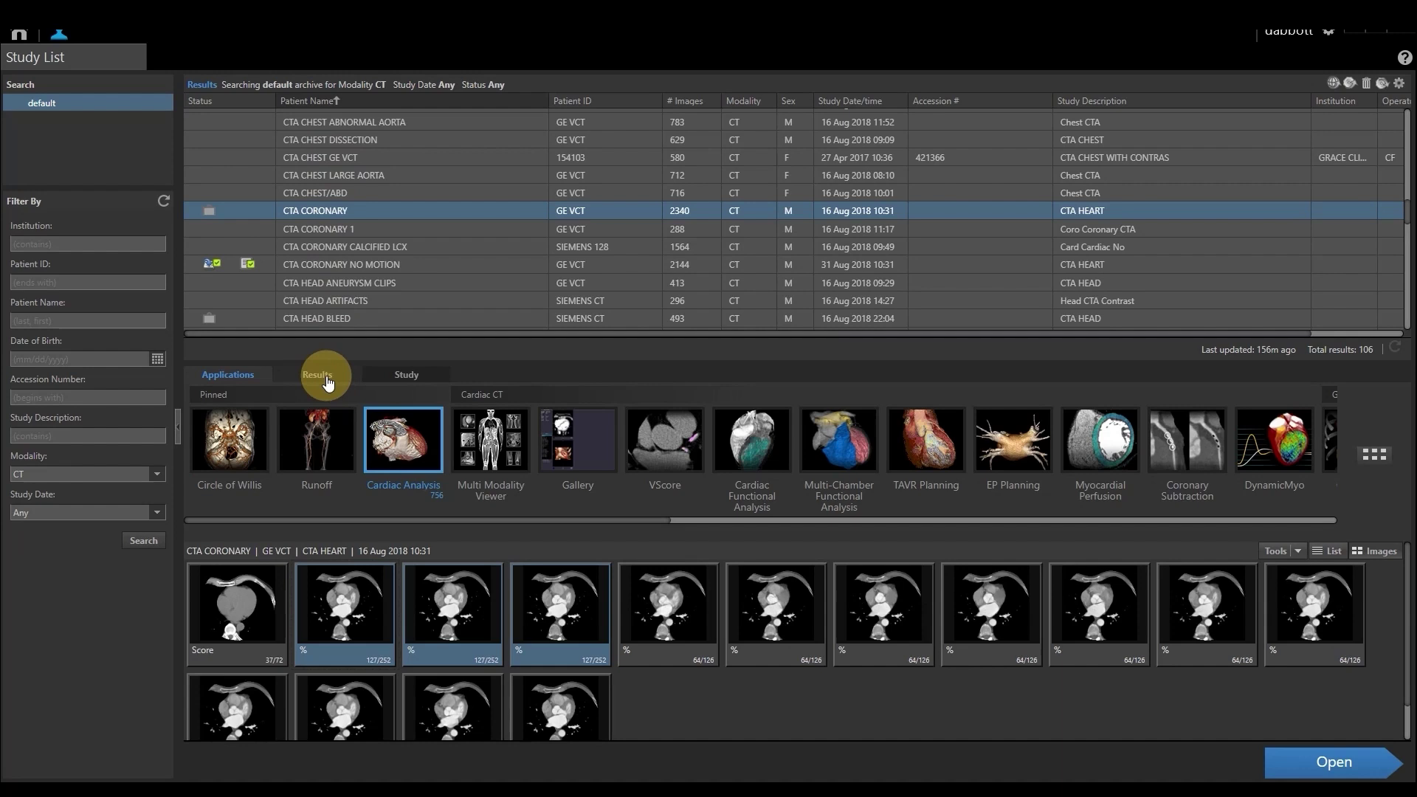
left_click(325, 378)
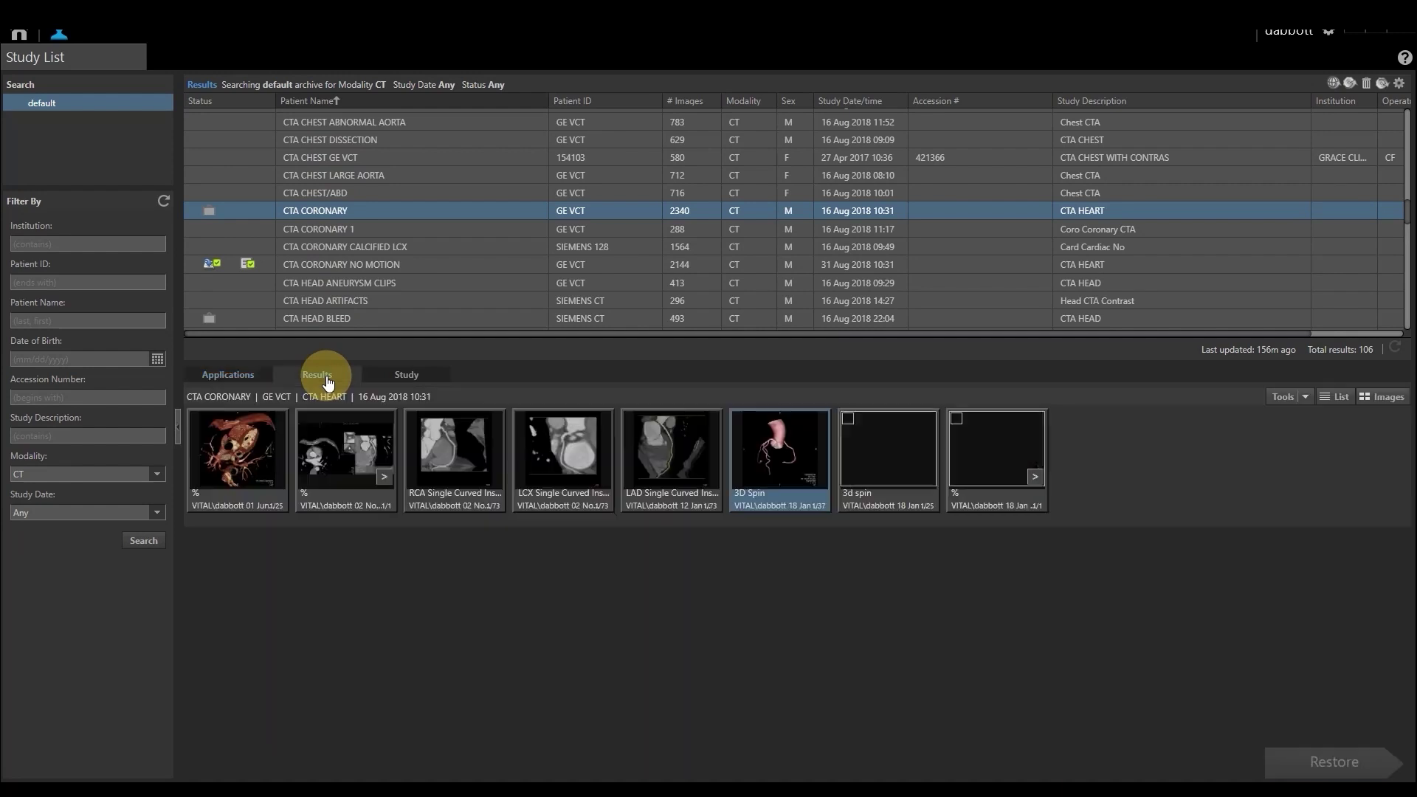
Step: Select the 3d spin batch and the newest snapshot result, examine their export options and cancel the export
left_click(922, 455)
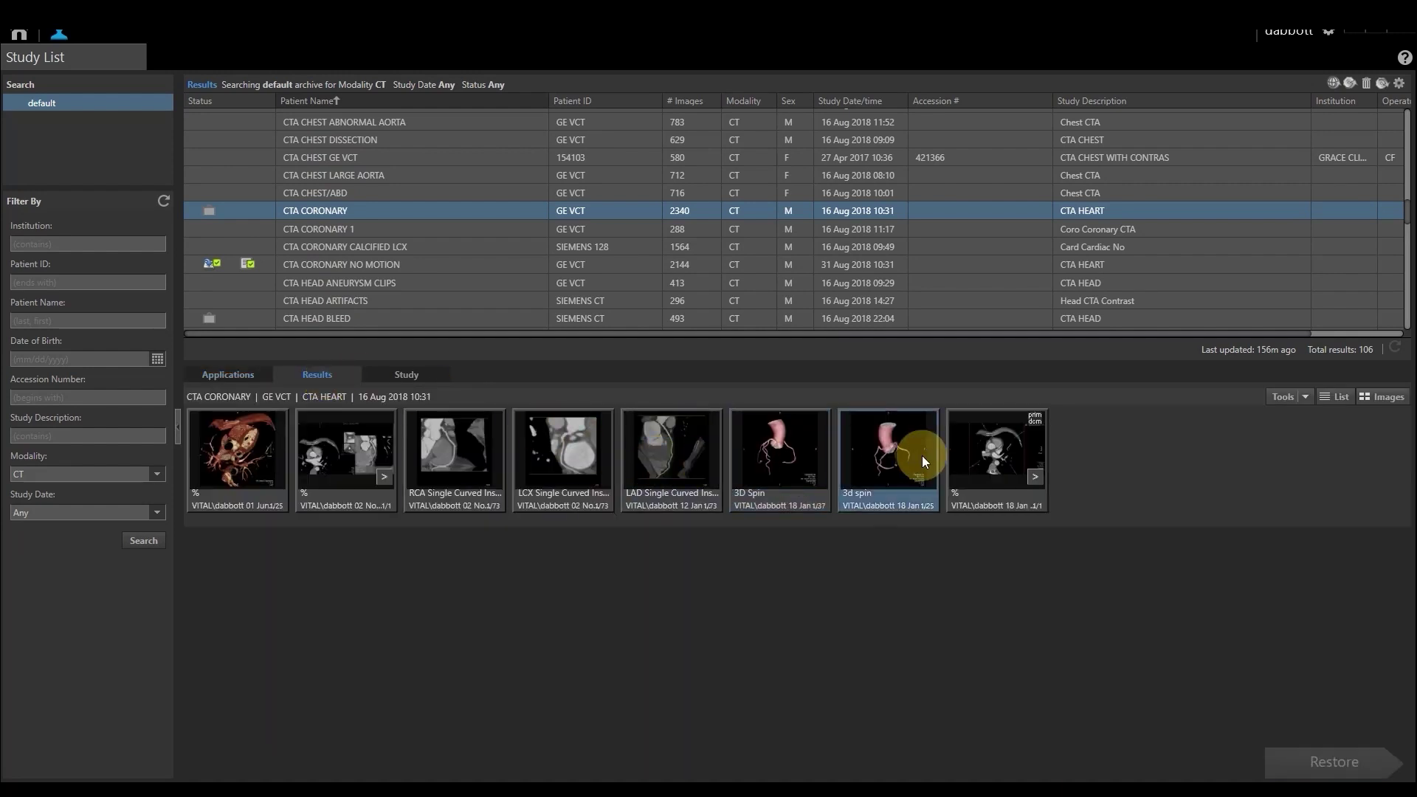
left_click(1037, 458, "ctrl")
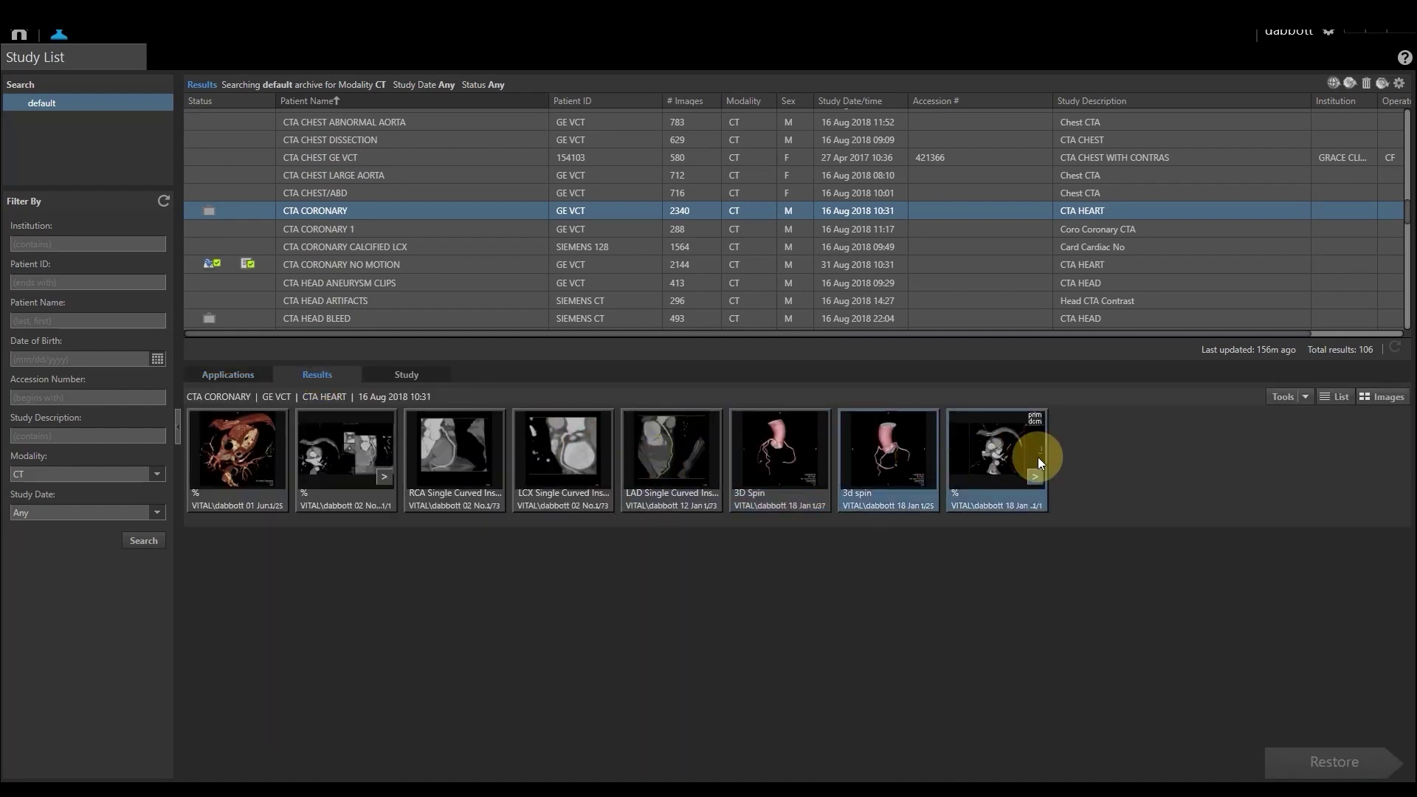
right_click(990, 437)
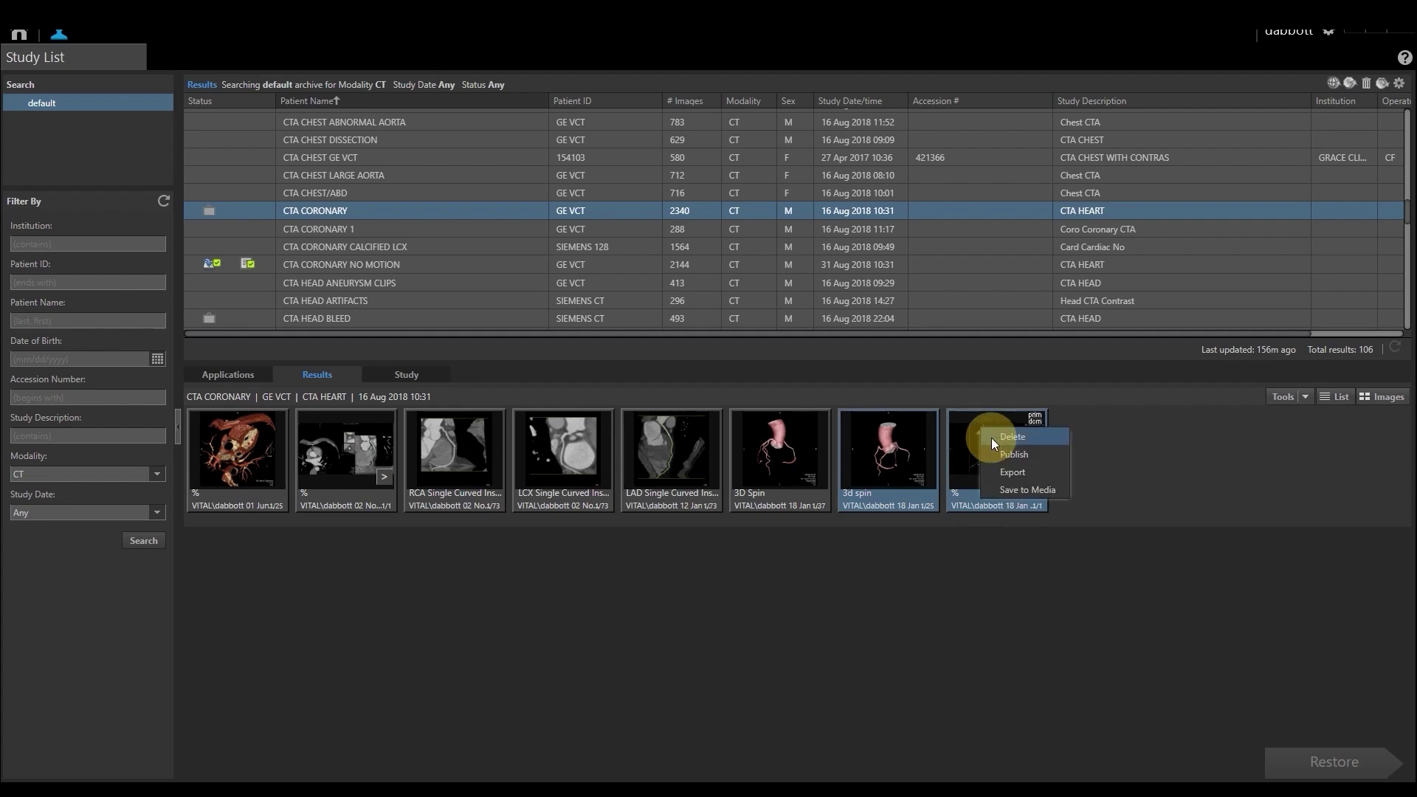
left_click(1012, 473)
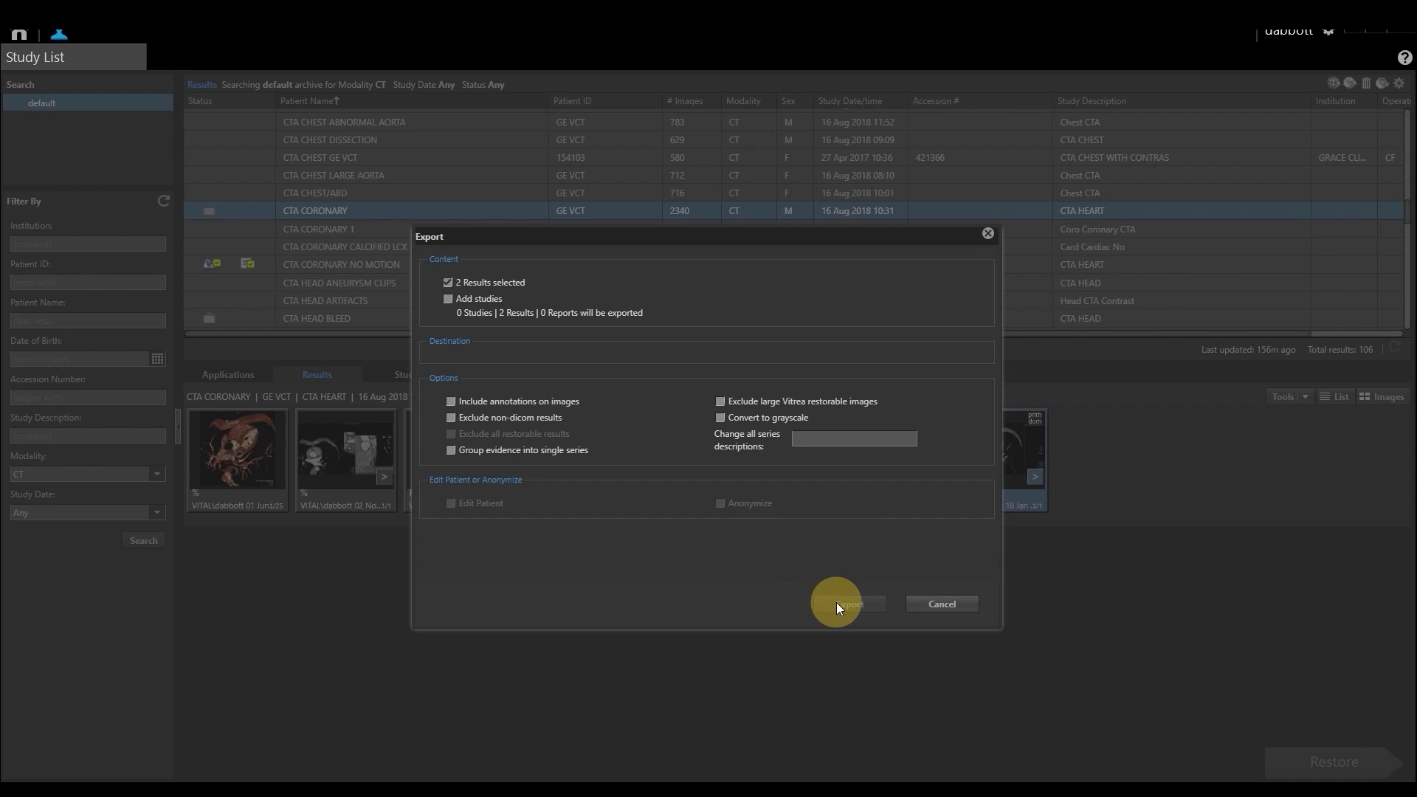
left_click(938, 609)
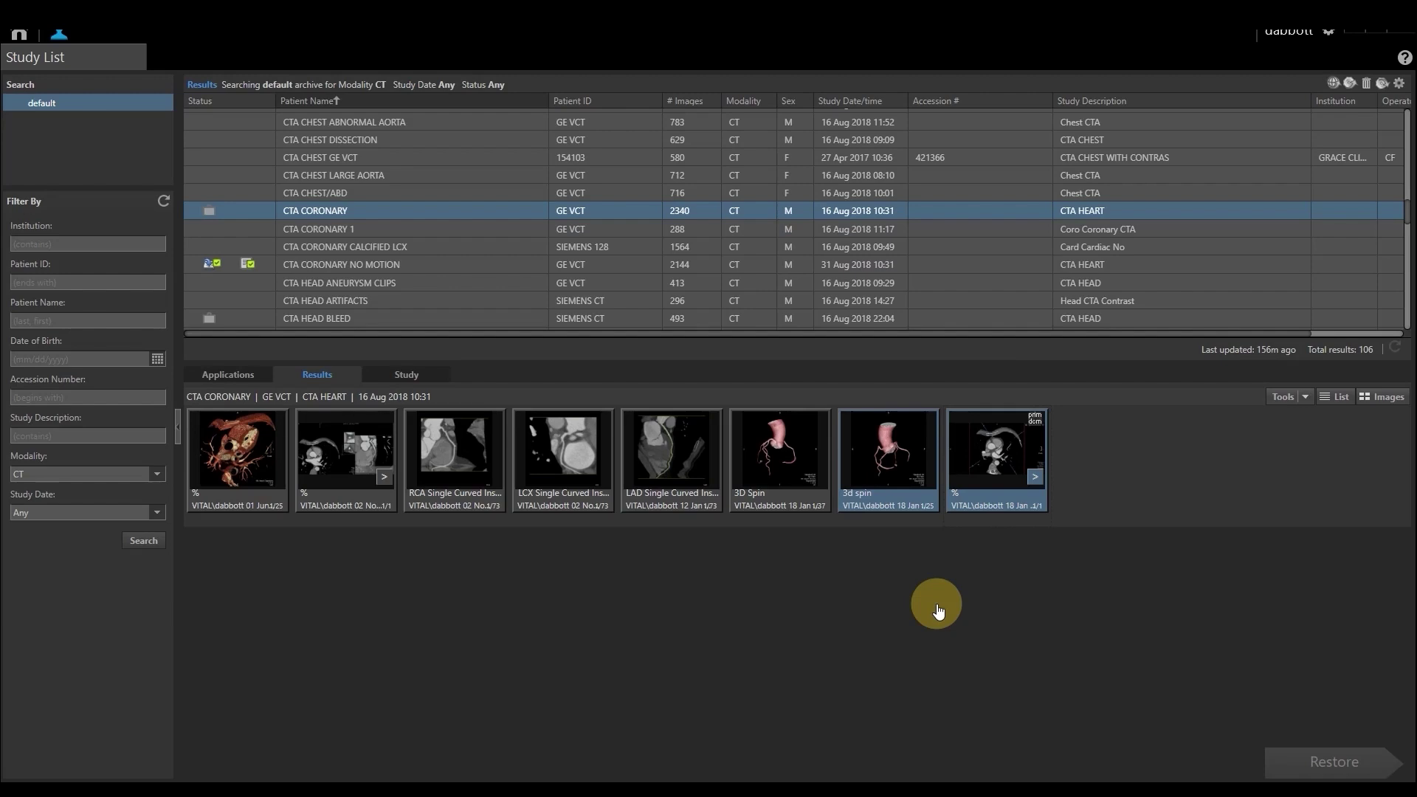